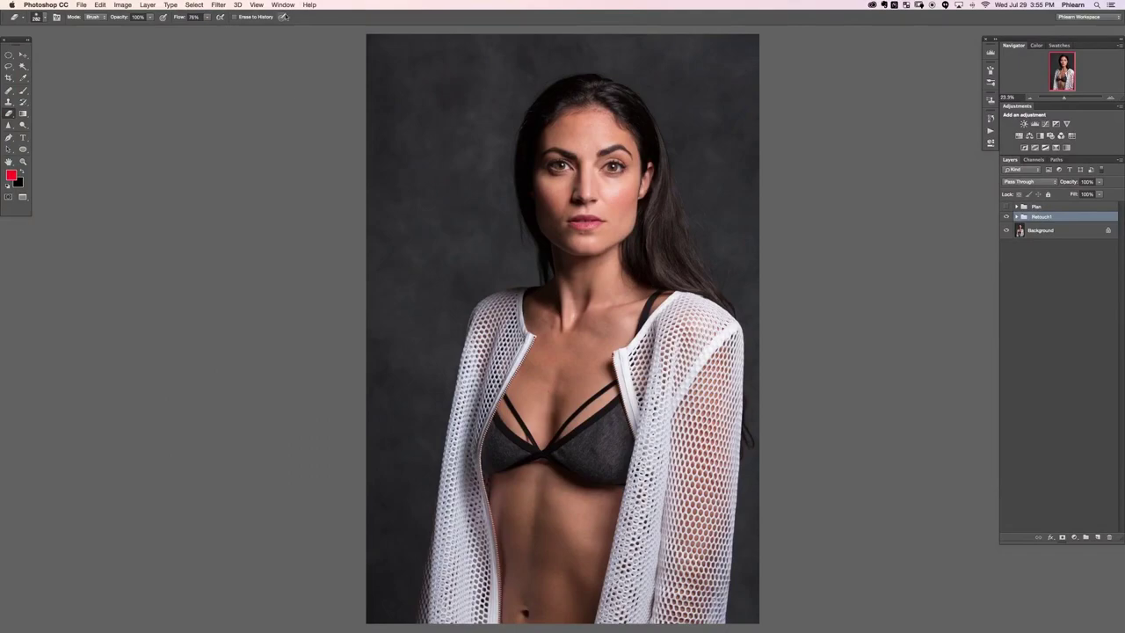
- Show the available actions and browse to the Phlearn Retouching.atn file in the Actions folder of 01 Getting Started
left_click(990, 132)
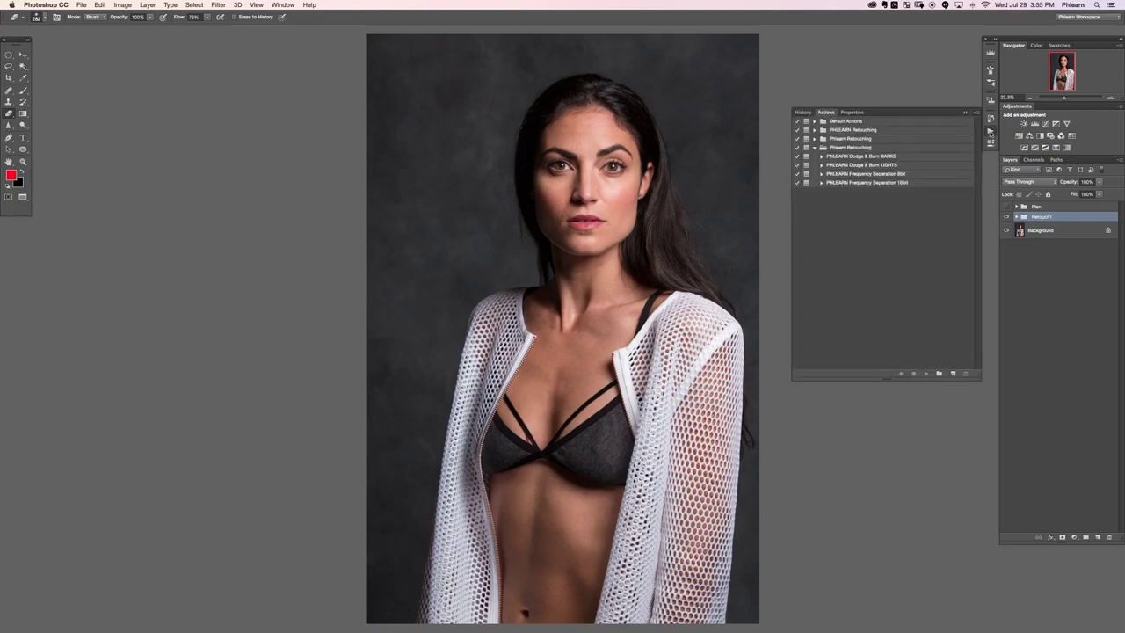
left_click(282, 5)
left_click(146, 68)
left_click(978, 115)
left_click(1007, 279)
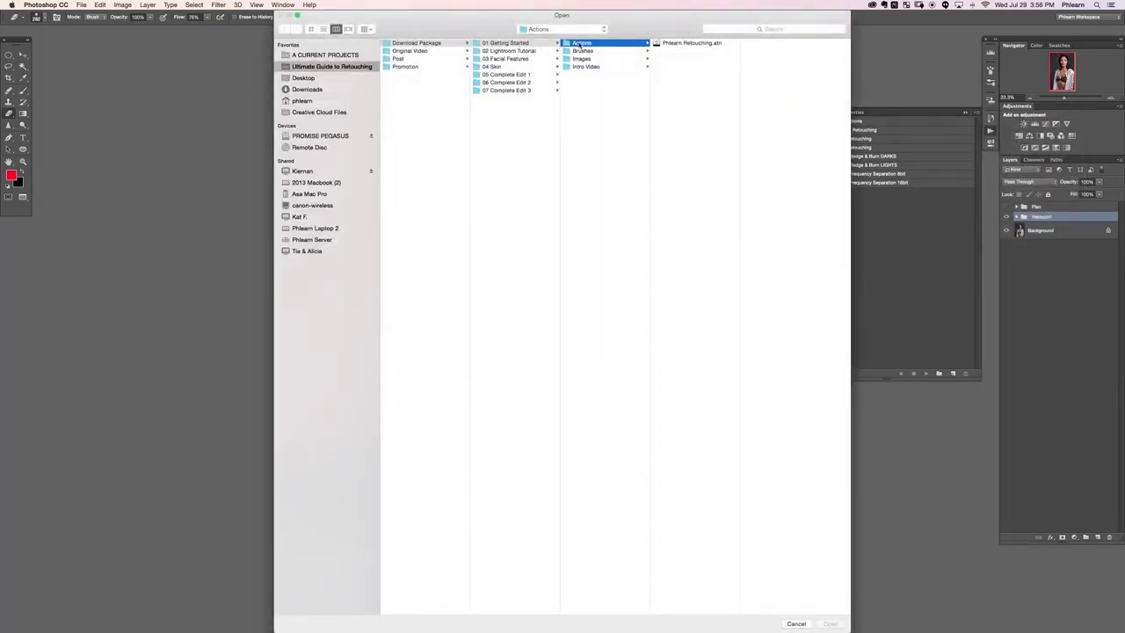
double_click(692, 43)
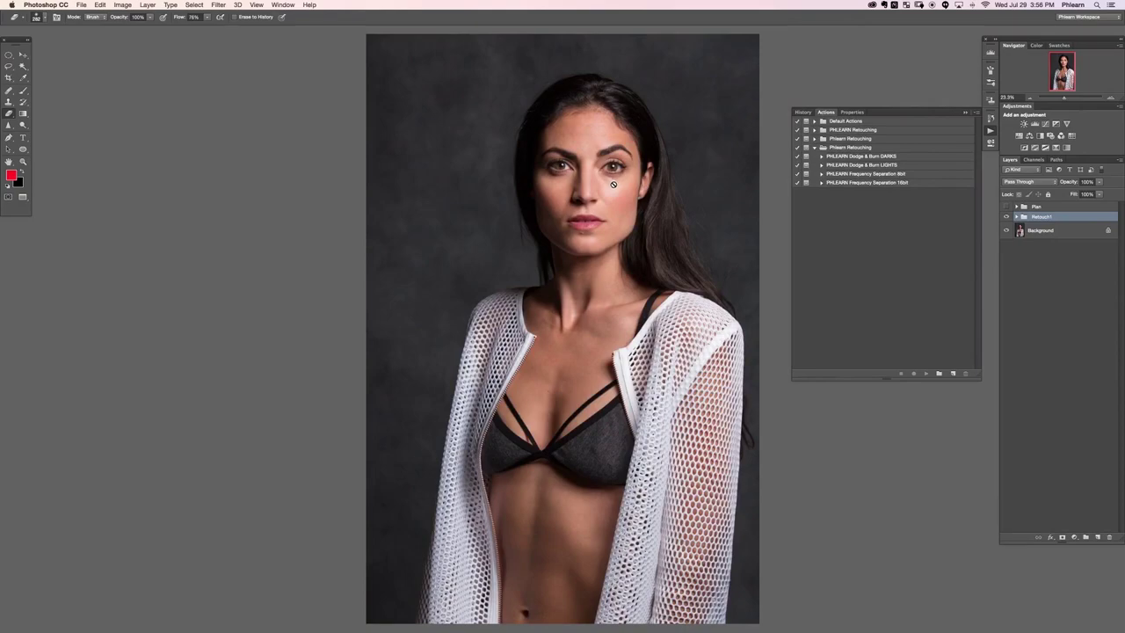
- Check which colour mode and bit depth the portrait uses
left_click(121, 5)
mouse_move(125, 16)
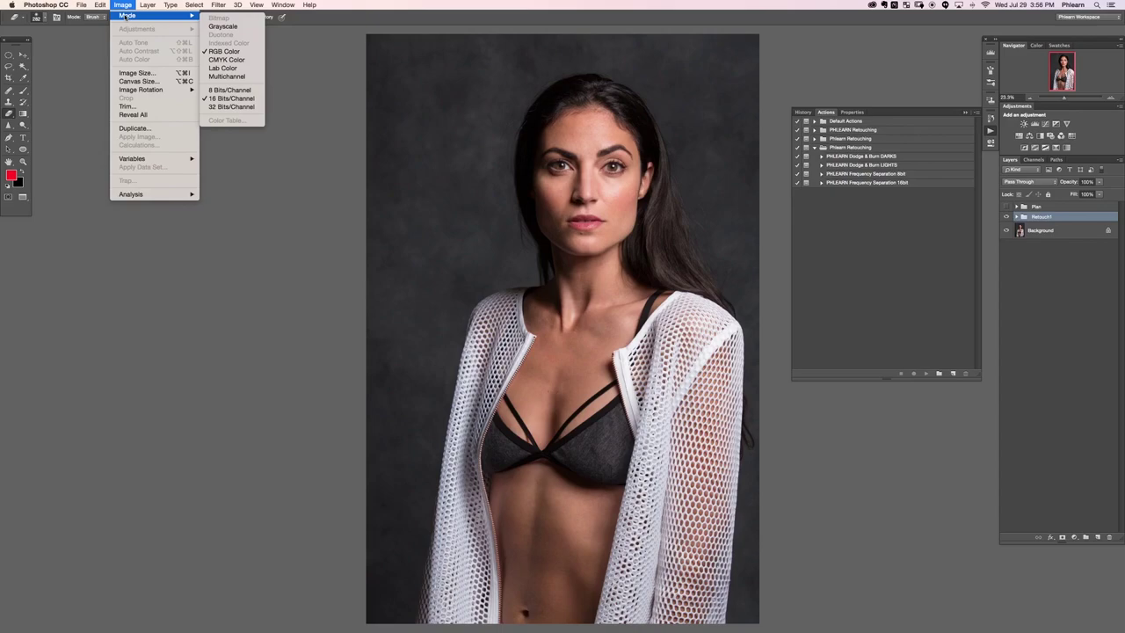
left_click(242, 102)
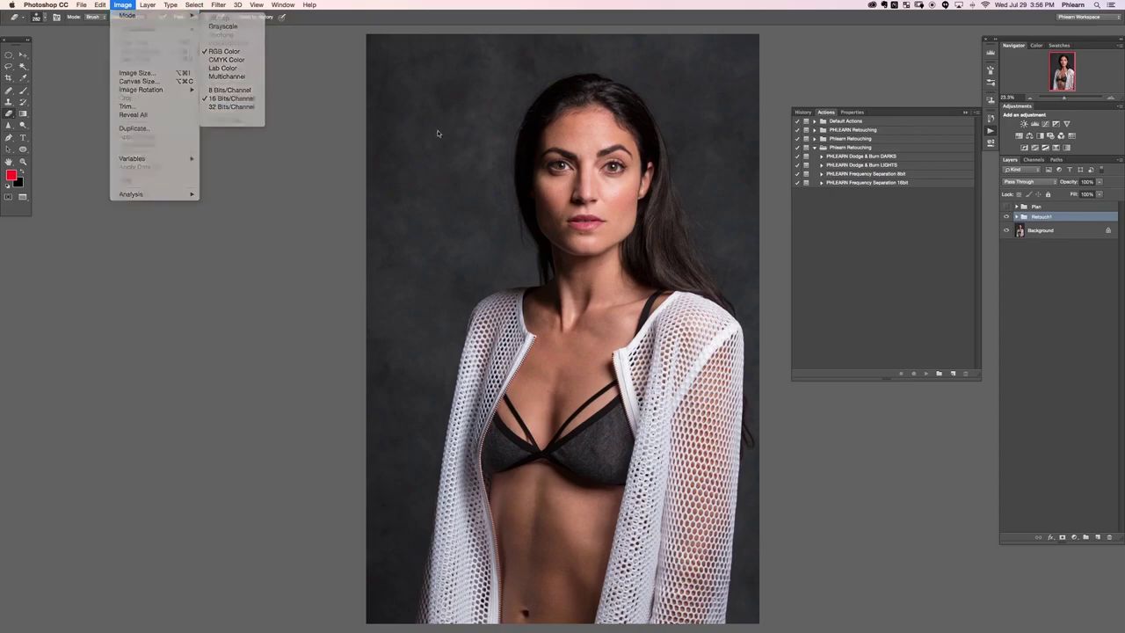
- Run the PHLEARN Frequency Separation 16bit action, adjusting its Gaussian Blur radius until the skin texture disappears
left_click(920, 185)
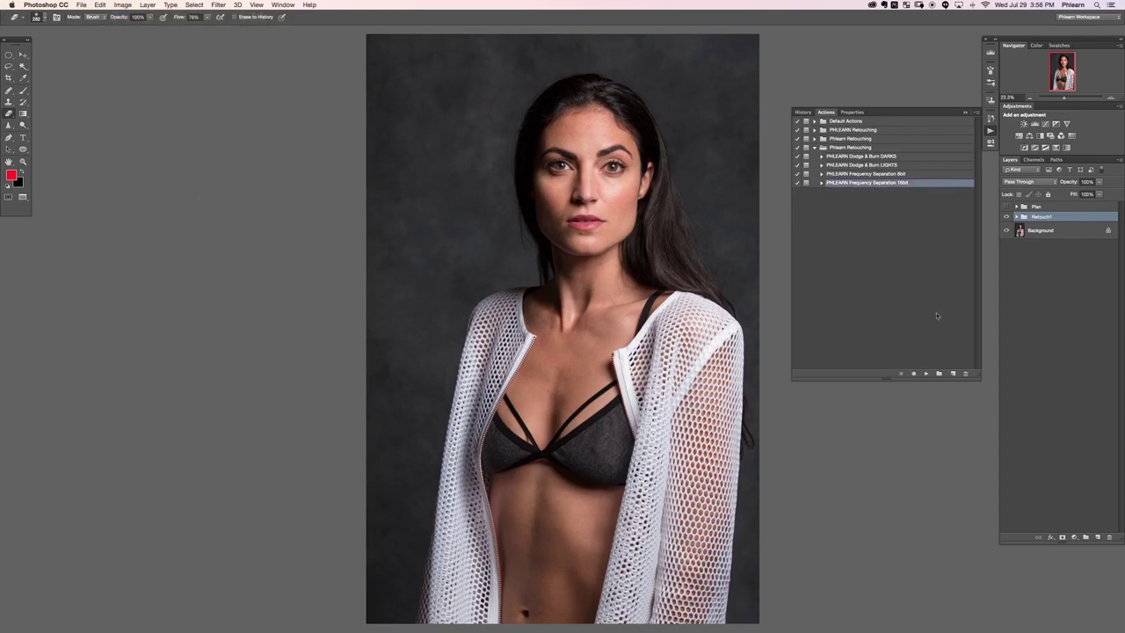
left_click(926, 374)
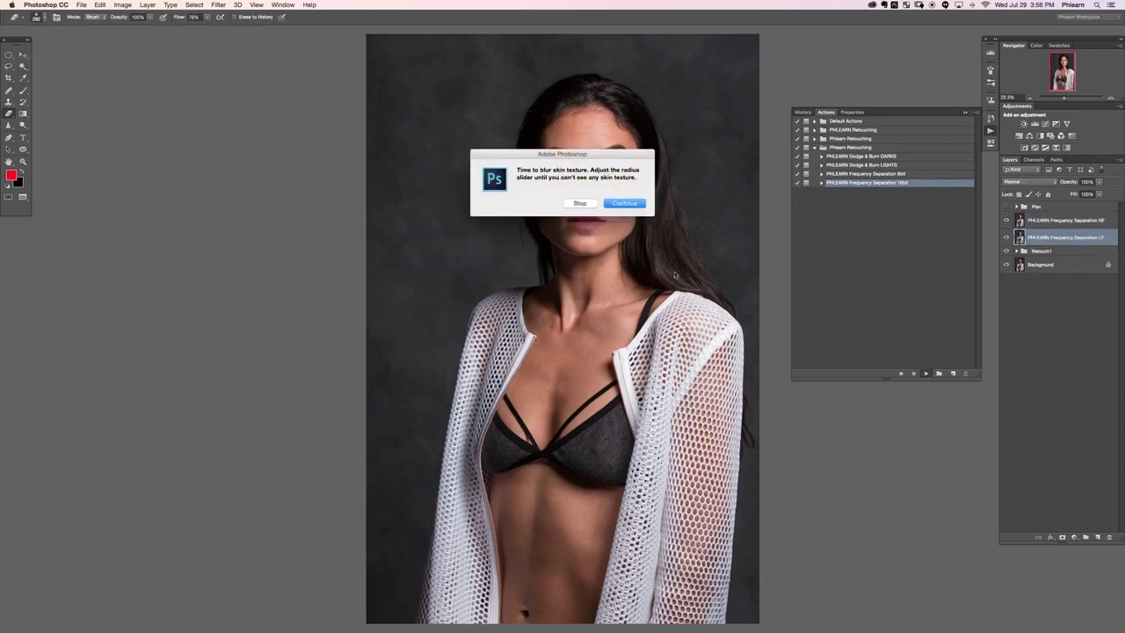
left_click(624, 203)
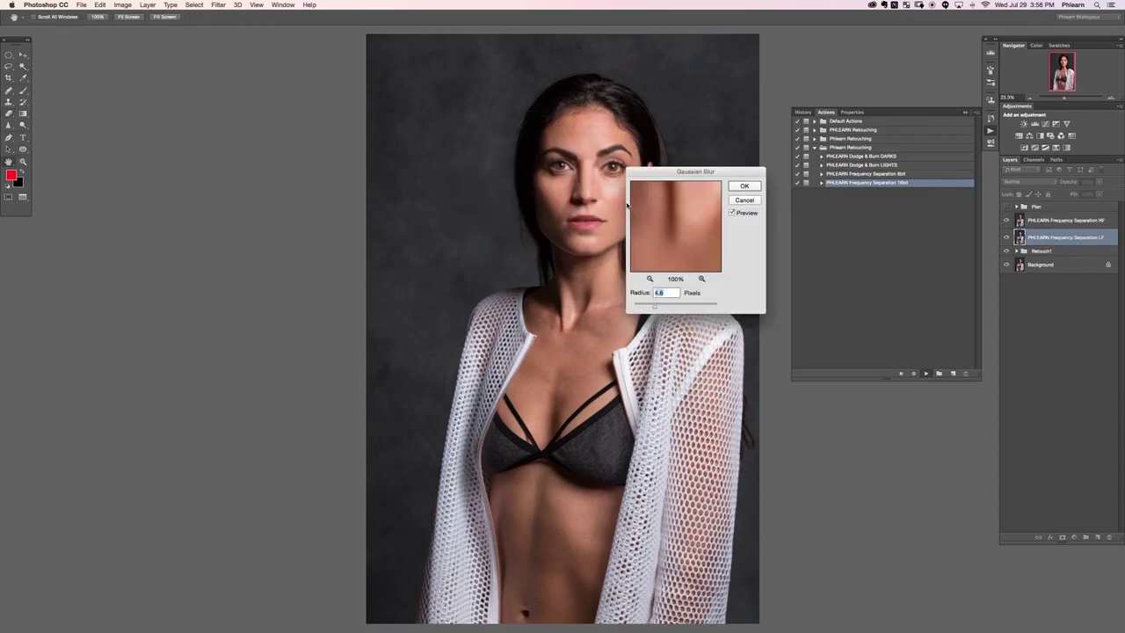
key("super+equal")
key("super+equal")
key("super+equal")
key("super+equal")
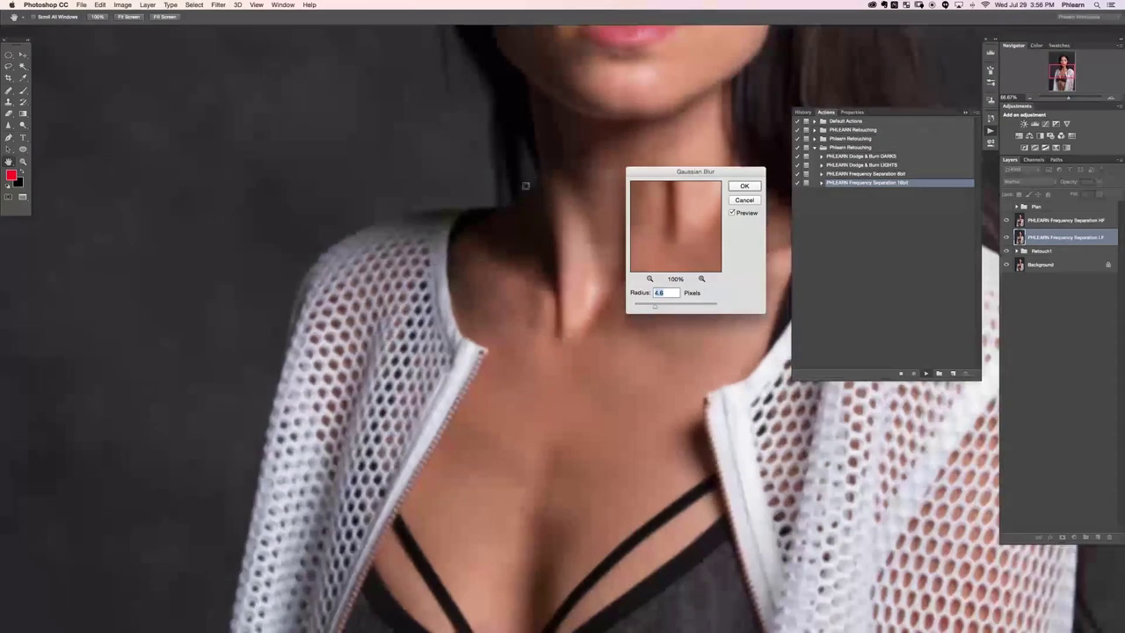
left_click_drag(556, 173, 357, 410)
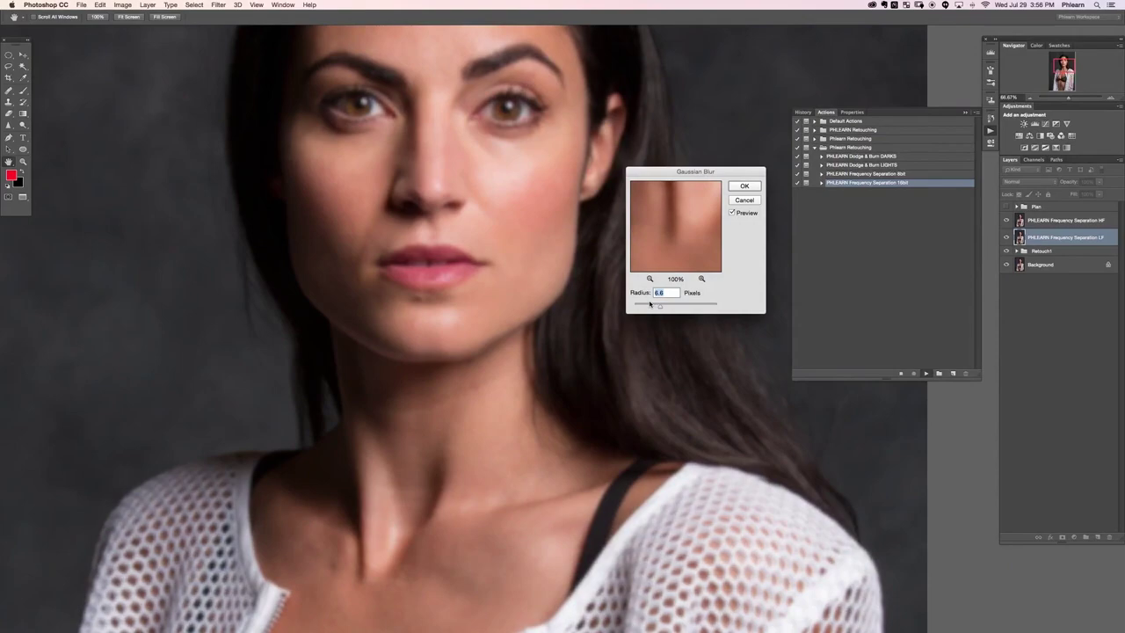
key("Return")
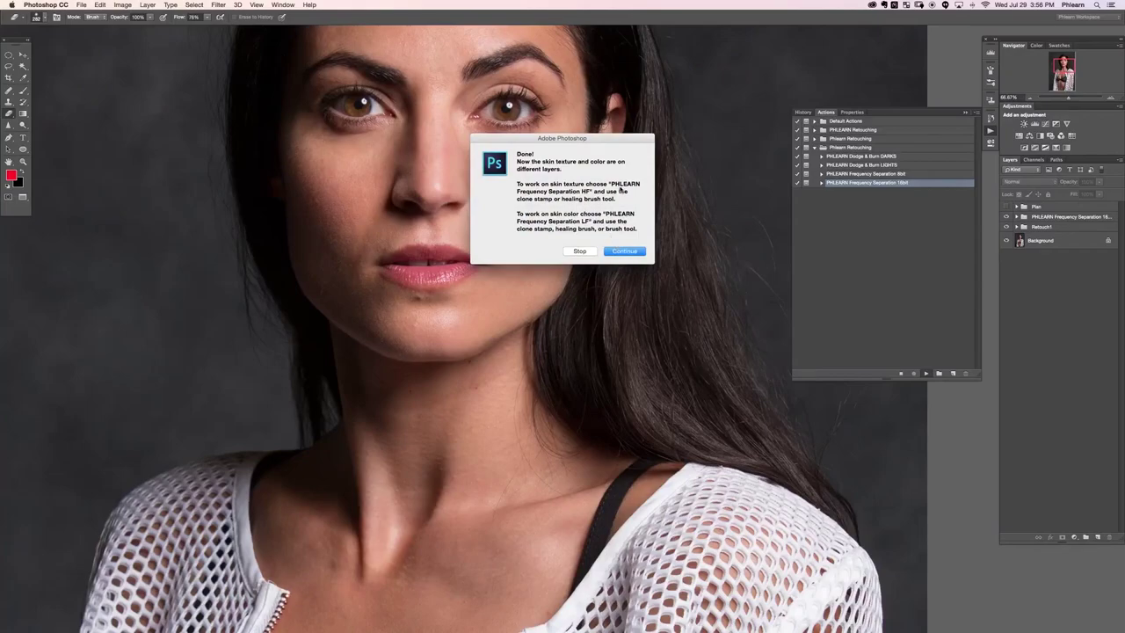
left_click(624, 251)
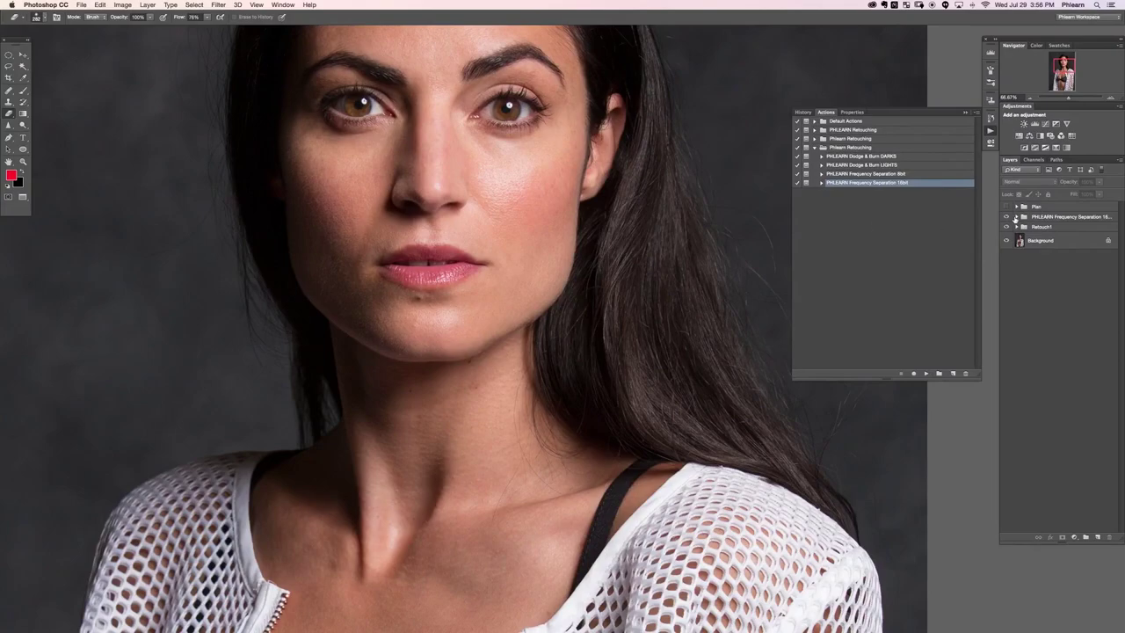
- Expand the frequency separation group, put the actions list away, and compare the HF and LF layers by toggling their visibility
left_click(1016, 217)
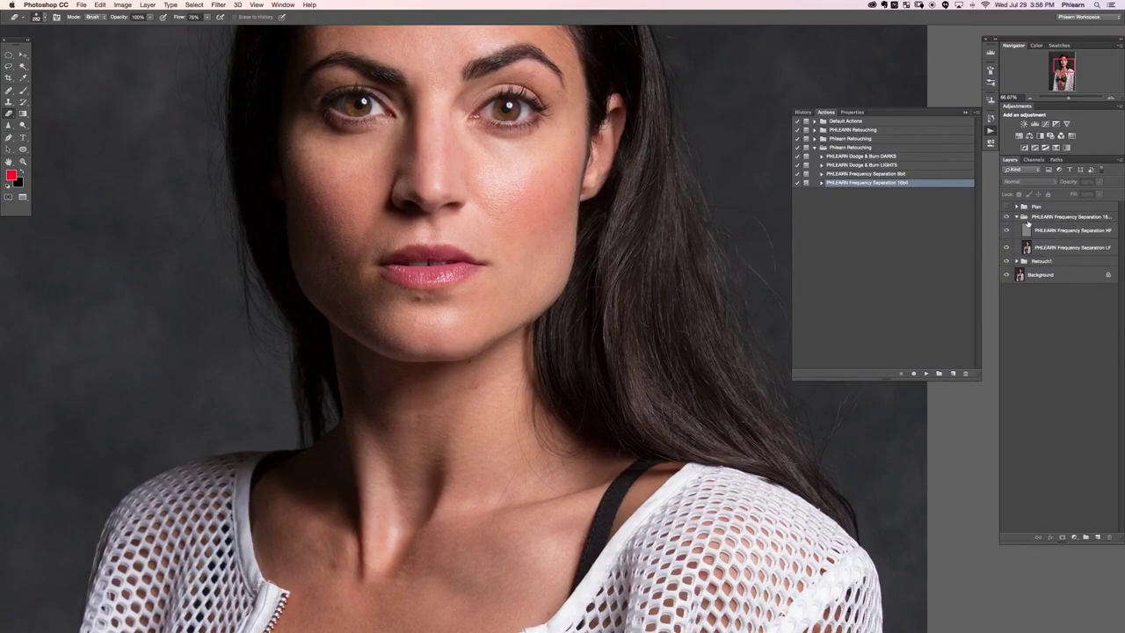
left_click(990, 130)
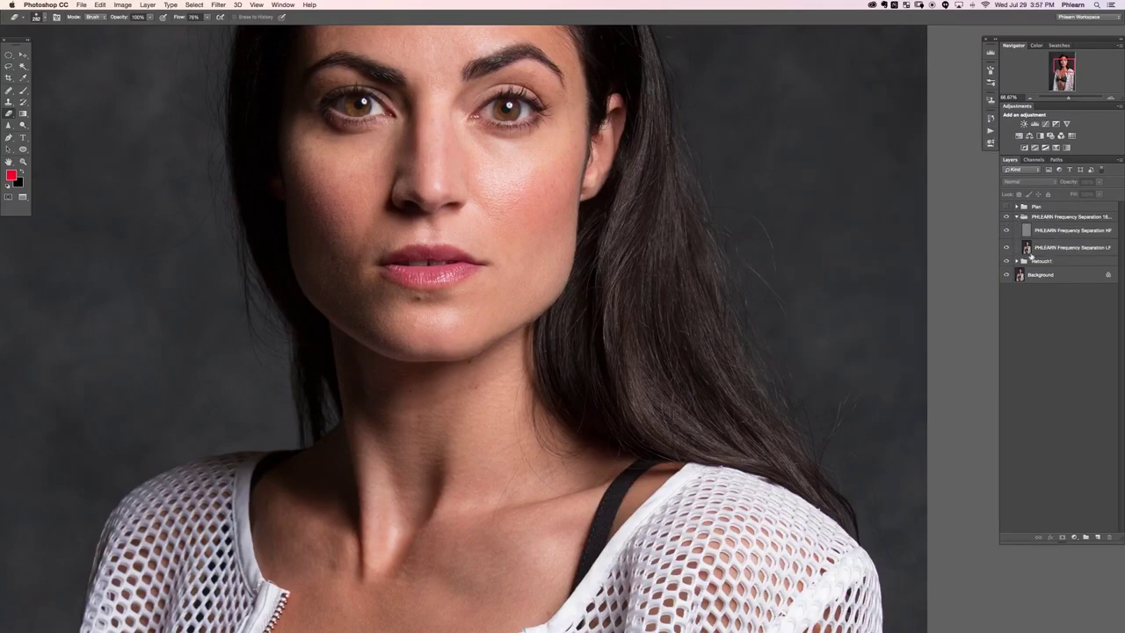
left_click(1007, 230)
left_click(1006, 248)
left_click(1008, 248)
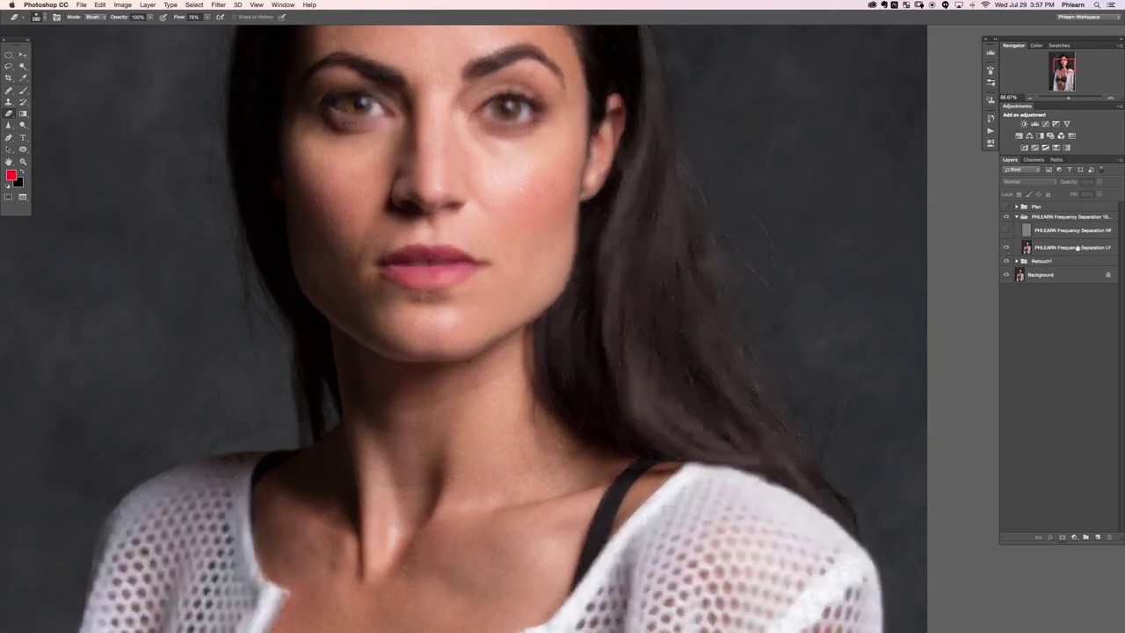
left_click(1008, 231)
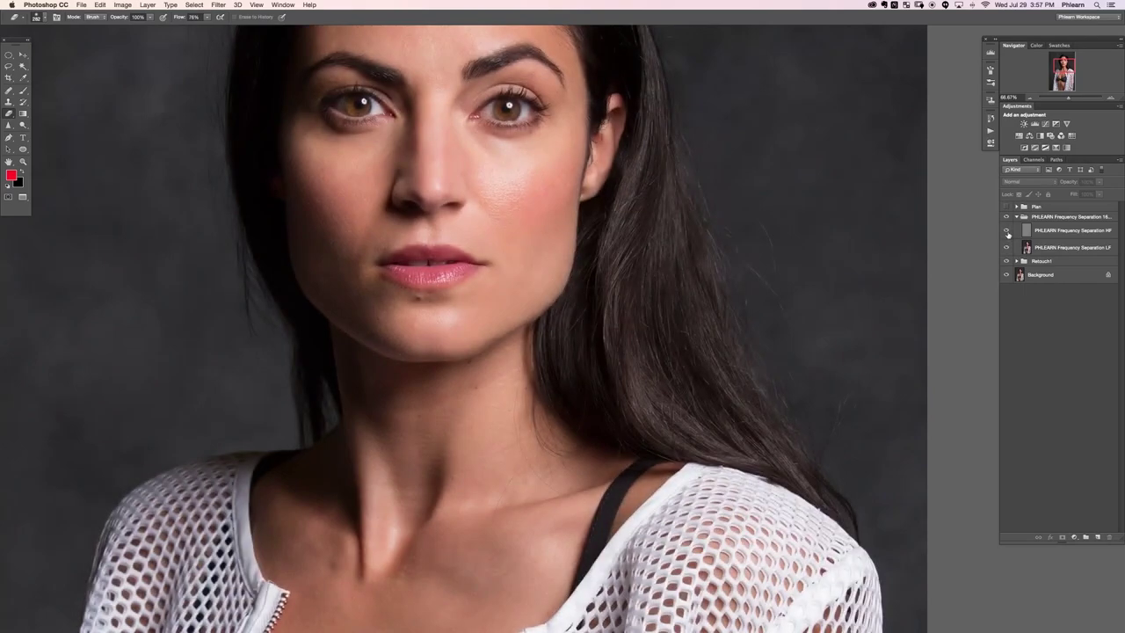
left_click(1006, 231)
left_click(1006, 231)
left_click(1088, 231)
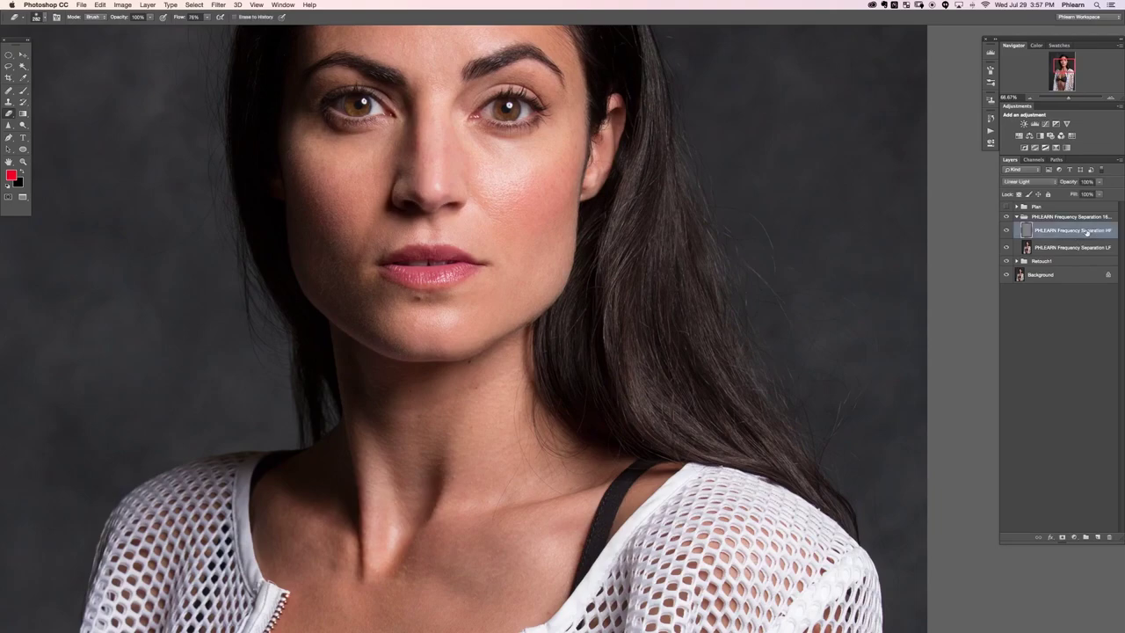
- Add an empty layer directly above the PHLEARN Frequency Separation LF layer
left_click(1076, 248)
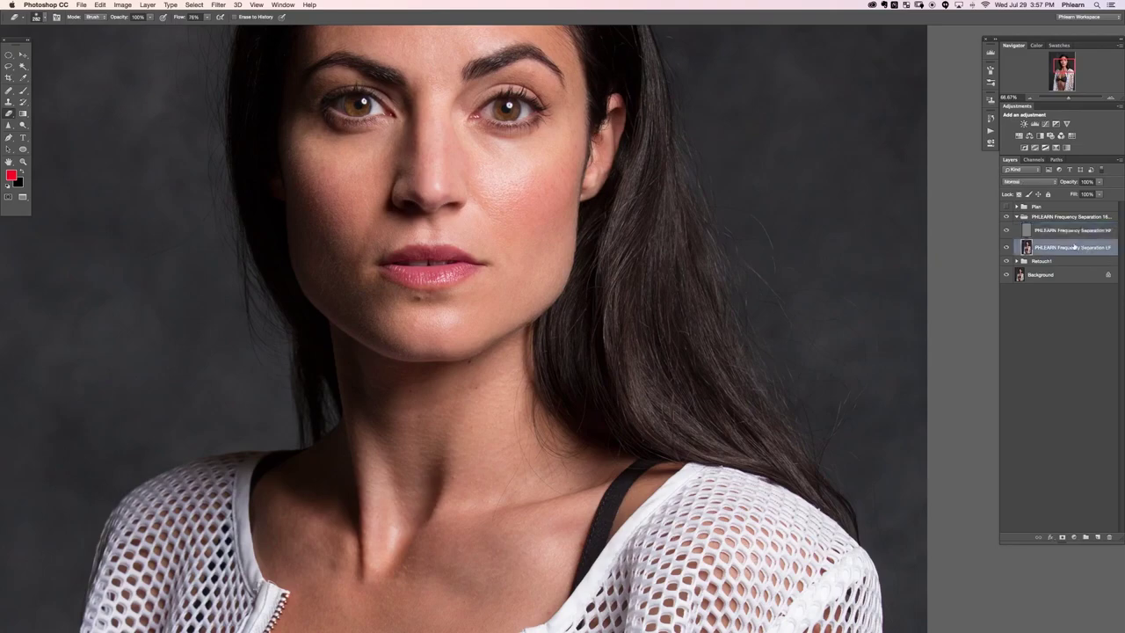
left_click(1006, 248)
left_click(1006, 248)
key("super+shift+alt+n")
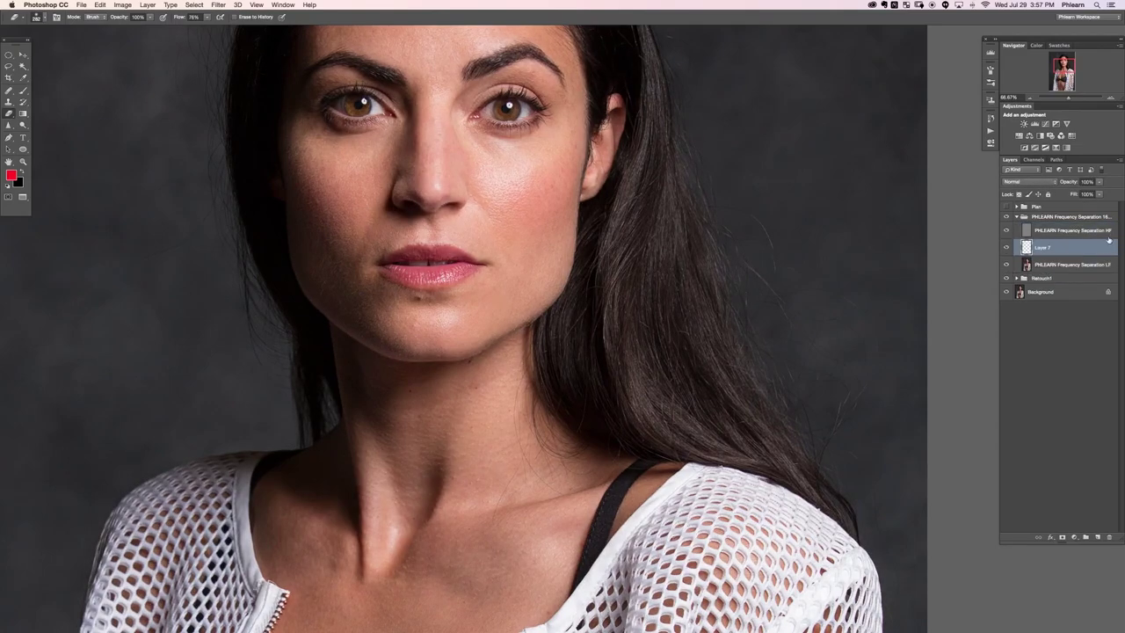
key("super+minus")
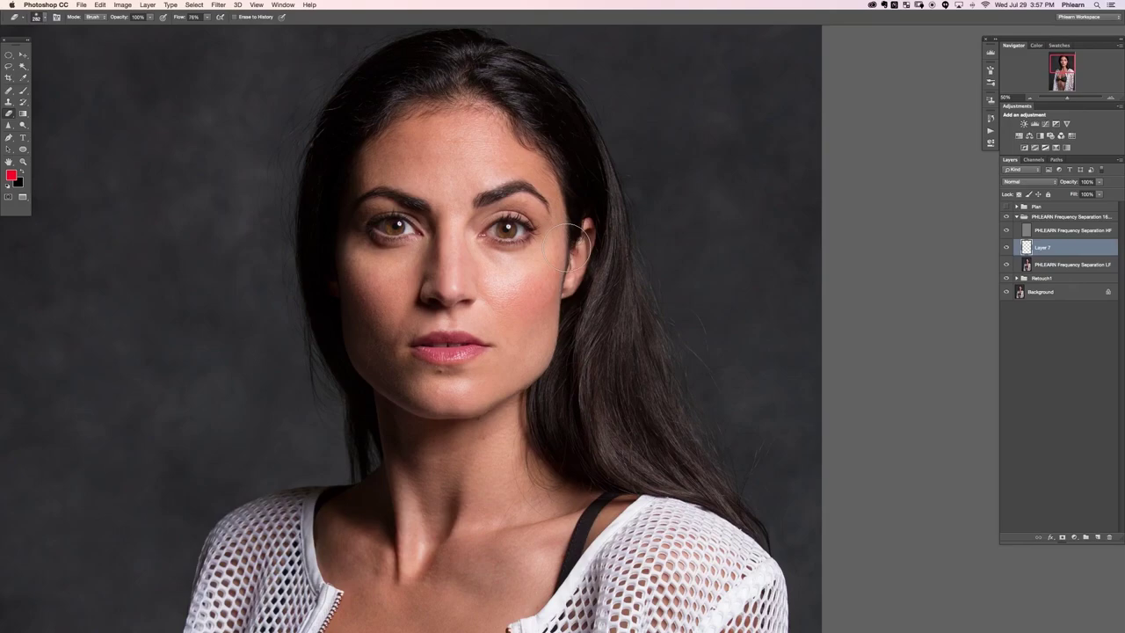
- Choose the Brush tool with the soft round 200 px preset at 0% hardness
key("b")
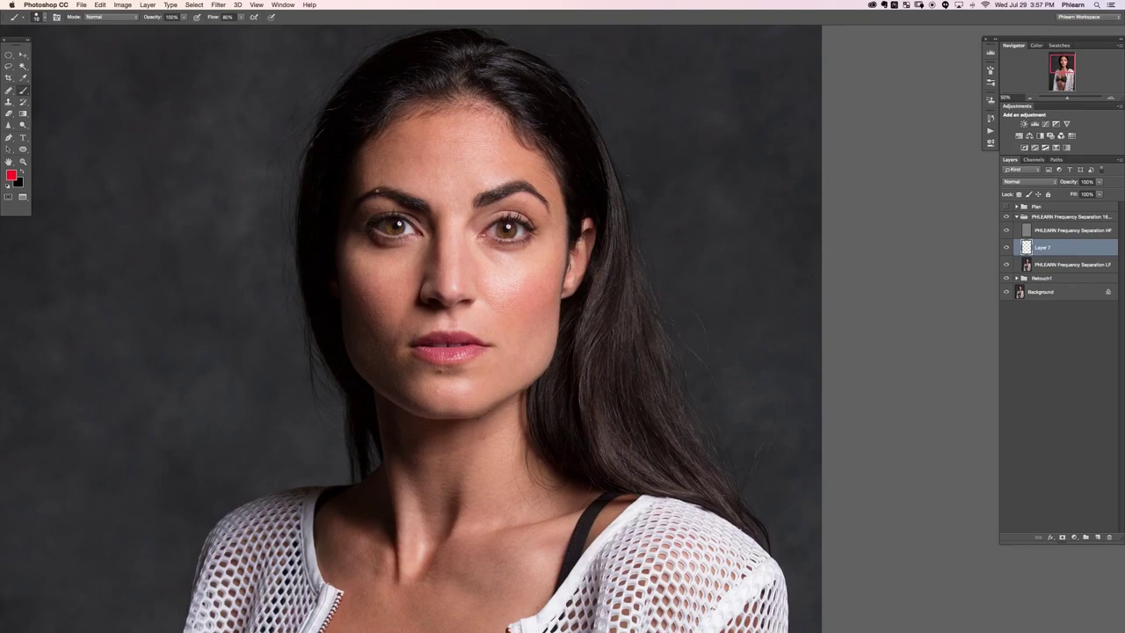
right_click(377, 191)
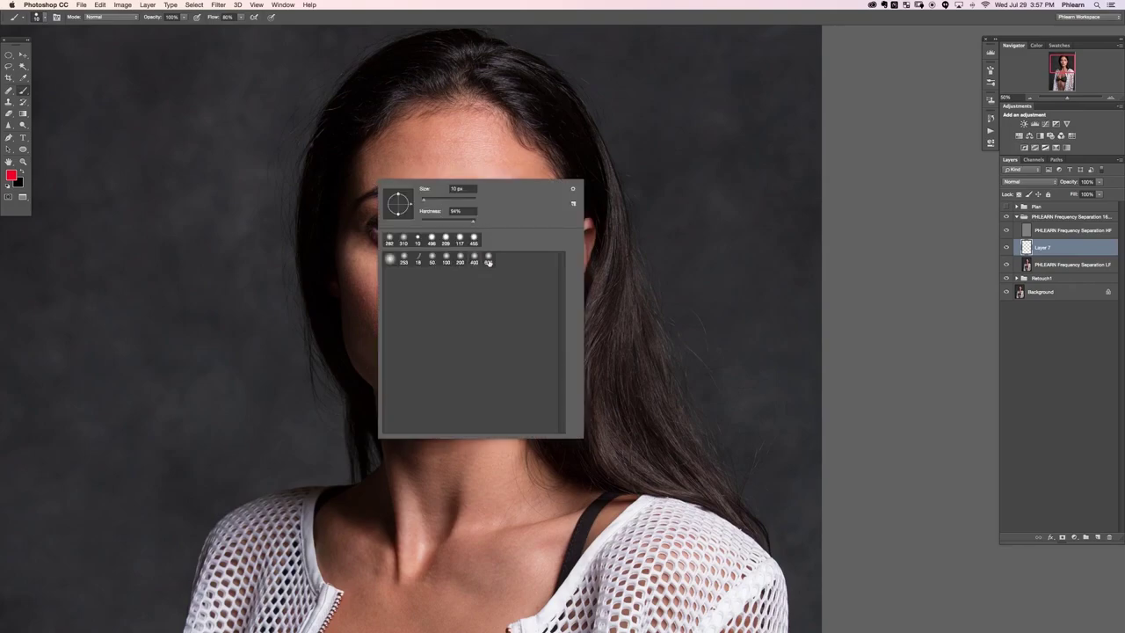
left_click(459, 260)
- Browse to the Phlearn retouching brushes .abr file in the Brushes folder of 01 Getting Started
left_click(573, 190)
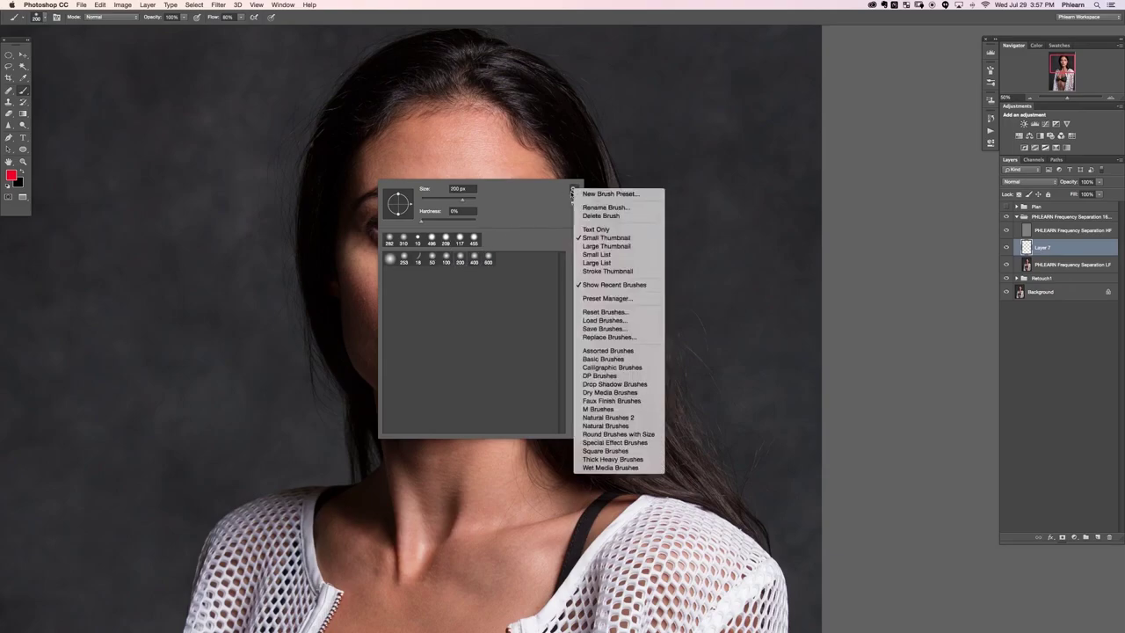
left_click(604, 320)
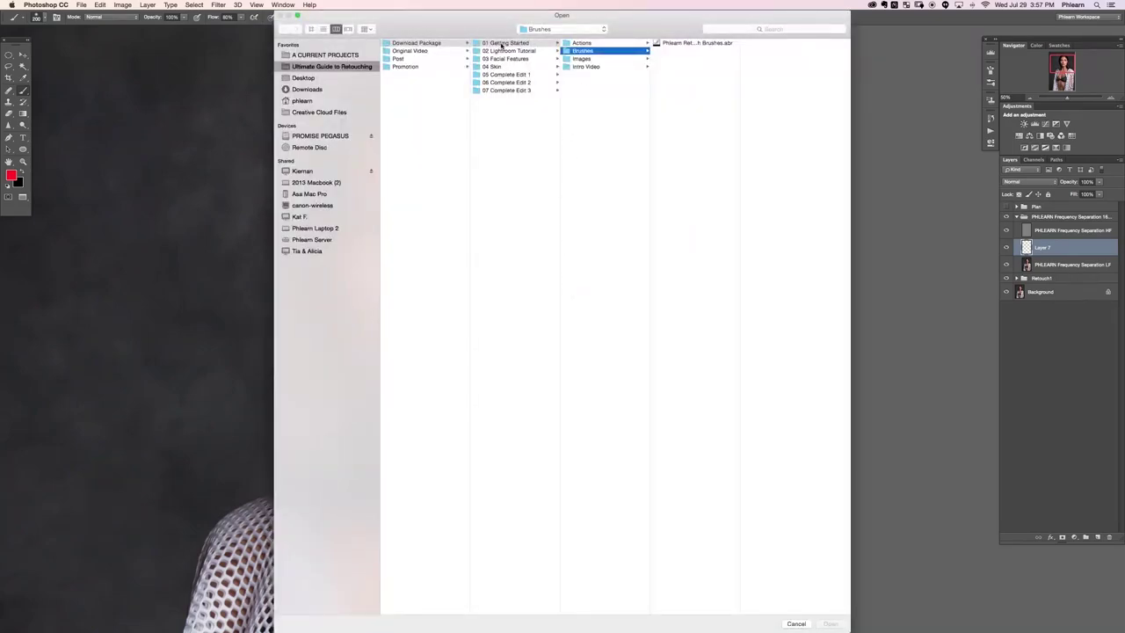
double_click(691, 44)
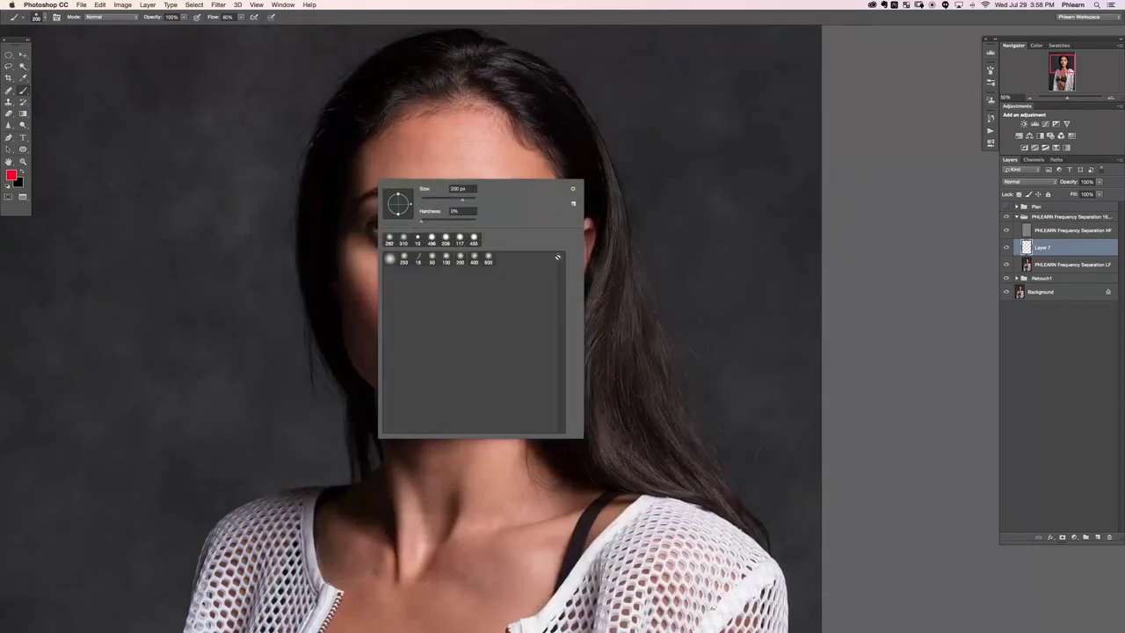
left_click(347, 249)
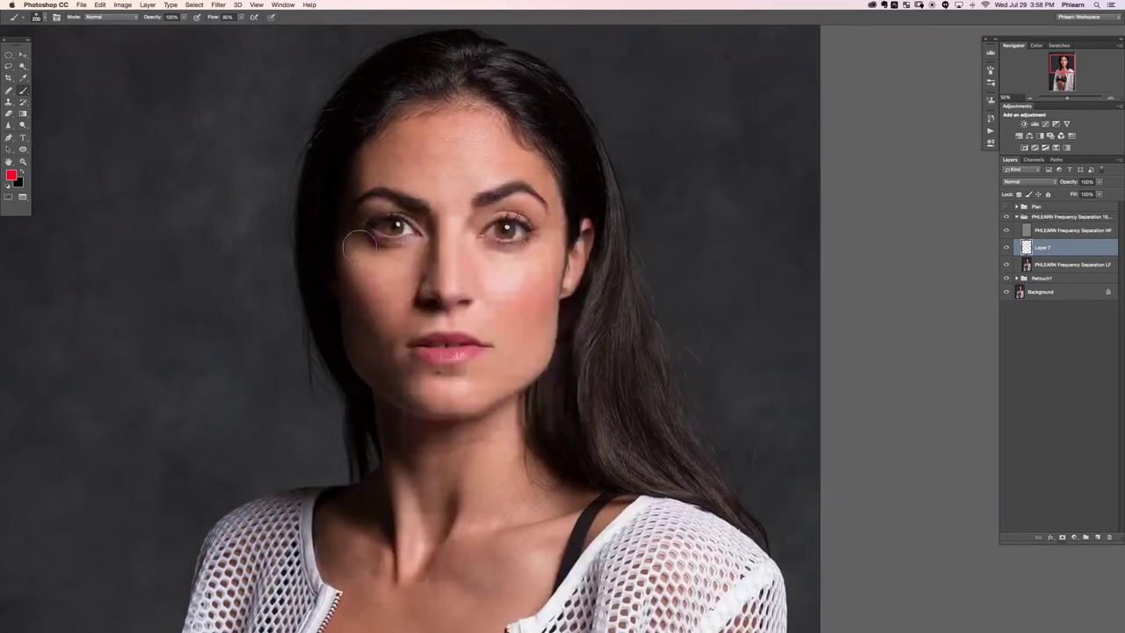
- Set the brush flow to 10% and paint sampled skin tones over the centre of the forehead on the empty layer
key("shift+1")
mouse_move(413, 159)
left_mouse_down()
mouse_move(436, 160)
mouse_move(435, 177)
mouse_move(431, 151)
mouse_move(428, 166)
left_mouse_up()
key("super+minus")
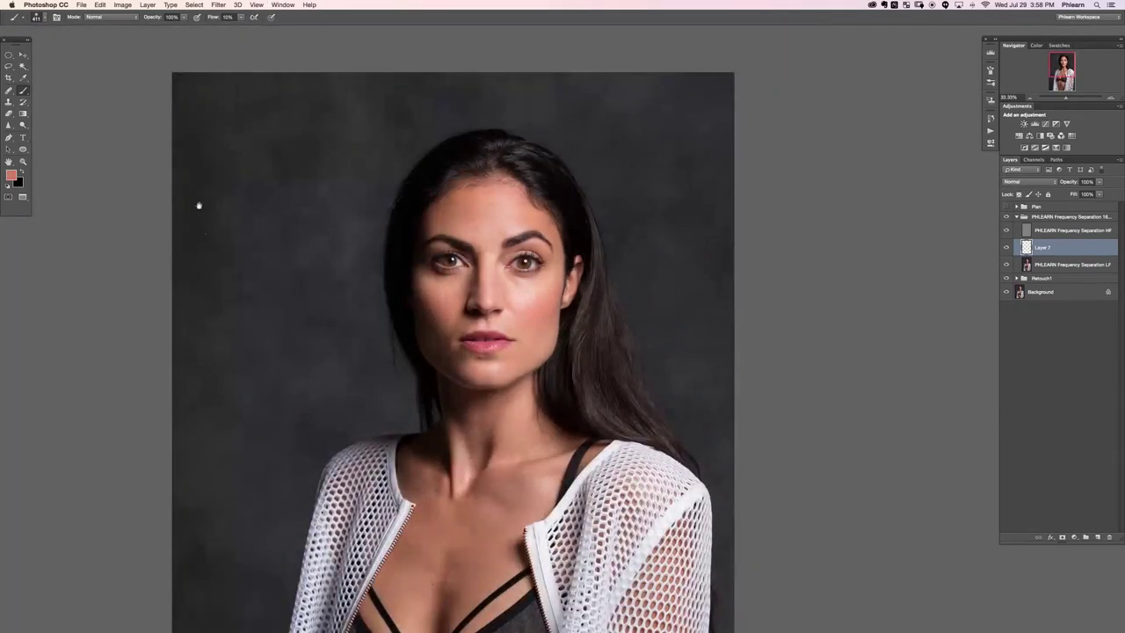
left_click_drag(199, 204, 163, 179)
left_click(435, 191, "alt")
left_click_drag(437, 185, 447, 204)
left_click(452, 209, "alt")
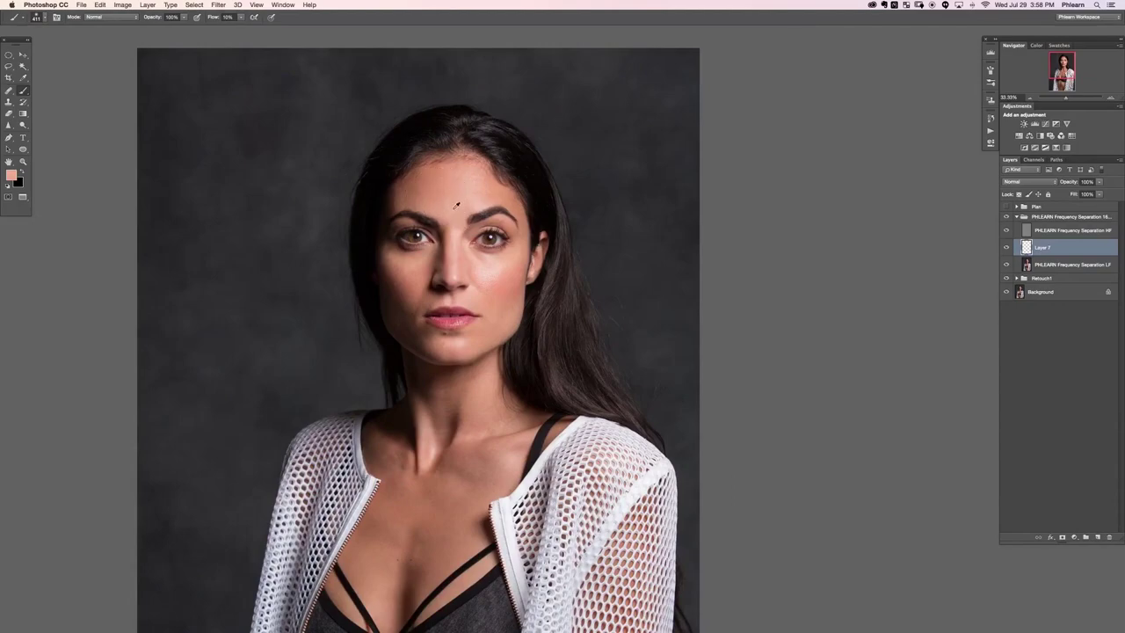
left_click(441, 214, "alt")
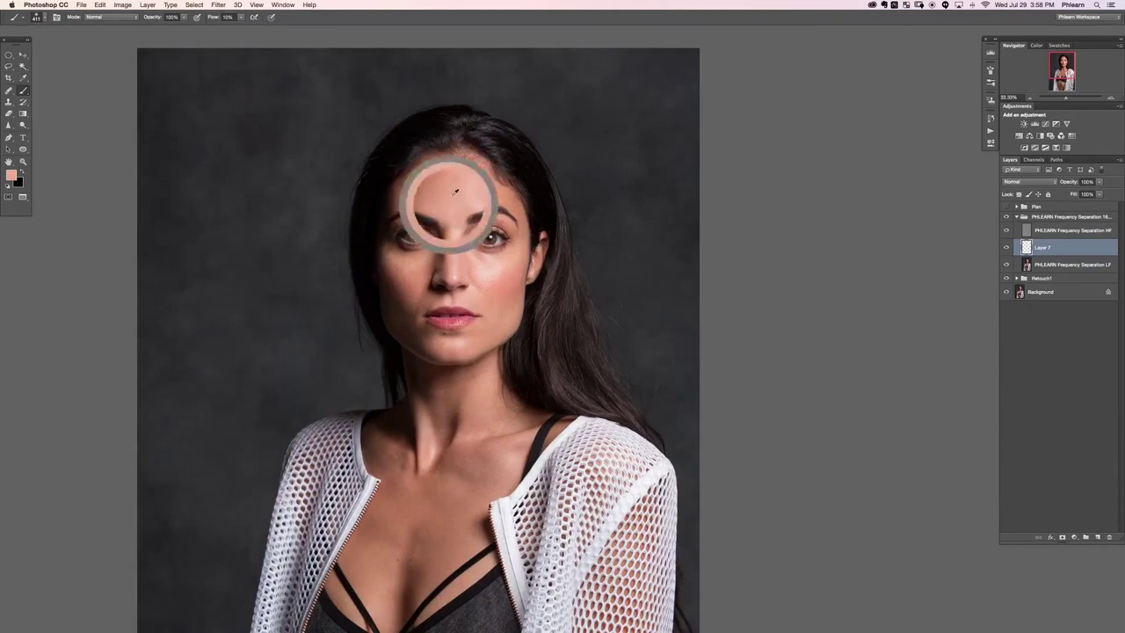
left_click_drag(449, 220, 444, 215)
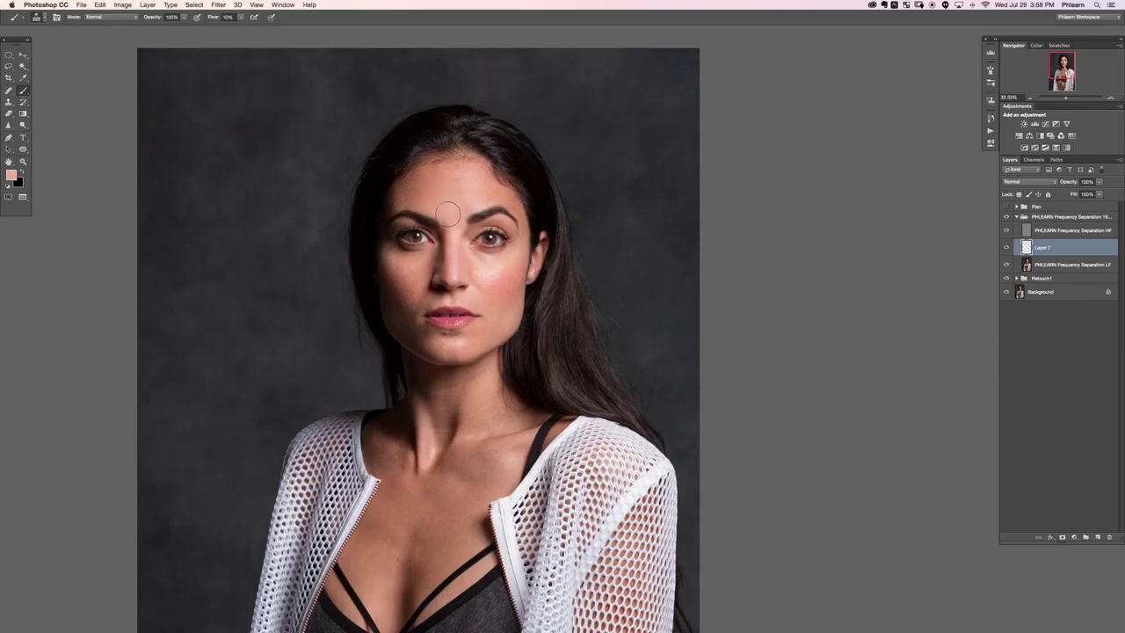
- Even out the skin colour across both sides of the forehead, repeatedly sampling nearby tones with the brush
left_click(462, 213, "alt")
left_click(481, 192, "alt")
left_click(497, 195, "alt")
left_click(471, 186, "alt")
left_click(452, 186, "alt")
left_click(426, 179, "alt")
left_click(426, 177, "alt")
left_click(434, 186, "alt")
left_click(418, 194, "alt")
left_click(405, 187, "alt")
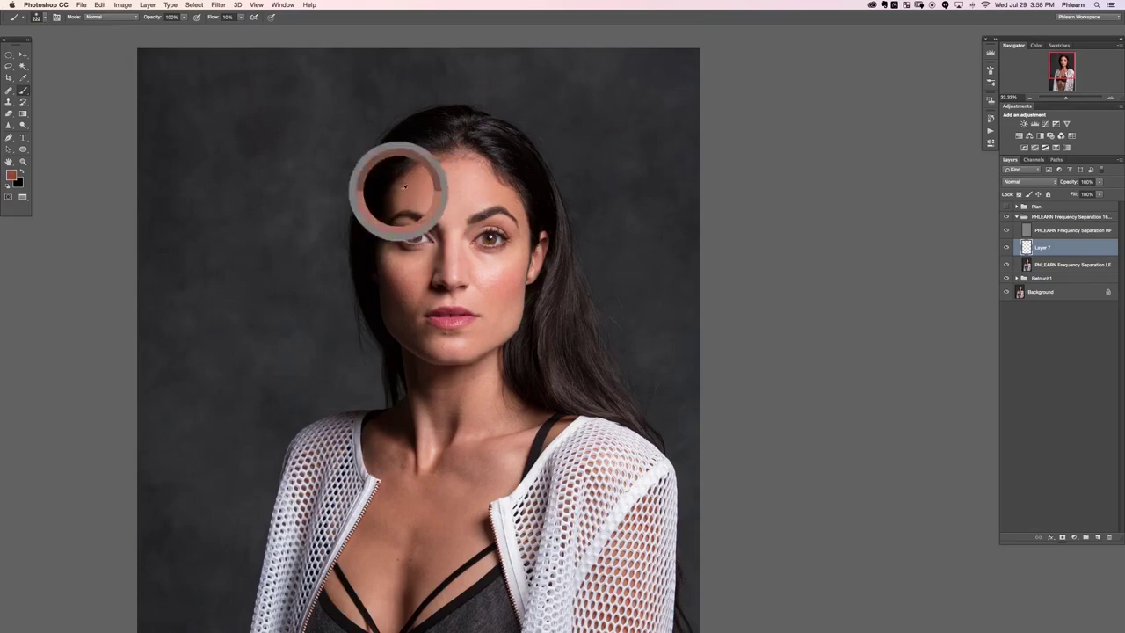
left_click(398, 182, "alt")
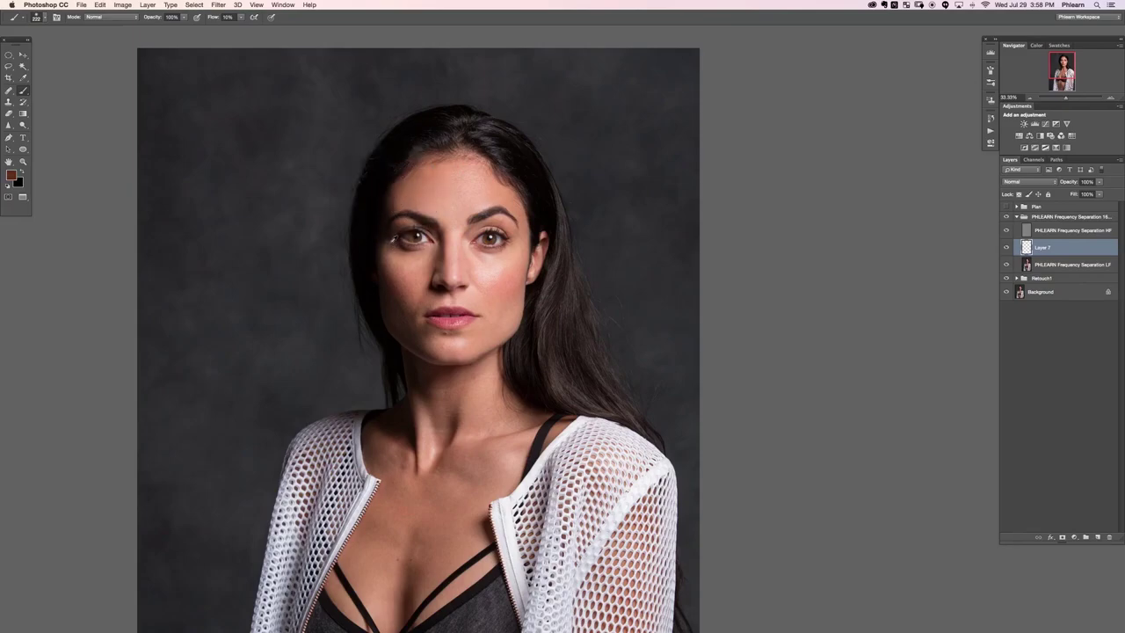
- Blend sampled skin tones over the bridge of the nose and the area between the eyebrows
left_click(442, 208, "alt")
left_click_drag(456, 233, 444, 233)
left_click(458, 233, "alt")
left_click(454, 228, "alt")
left_click_drag(438, 195, 448, 201)
left_click(456, 194, "alt")
- Compare the forehead before and after by toggling the painted layer's visibility, and inspect the face up close
key("super+comma")
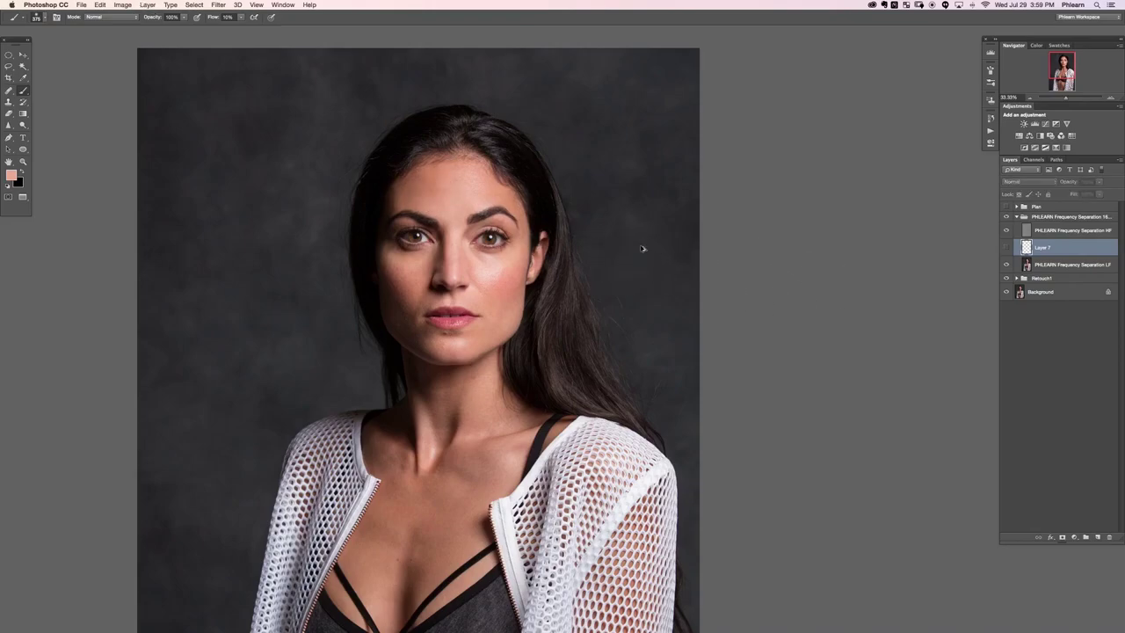
key("super+comma")
key("super+comma")
key("super+comma")
key("super+comma")
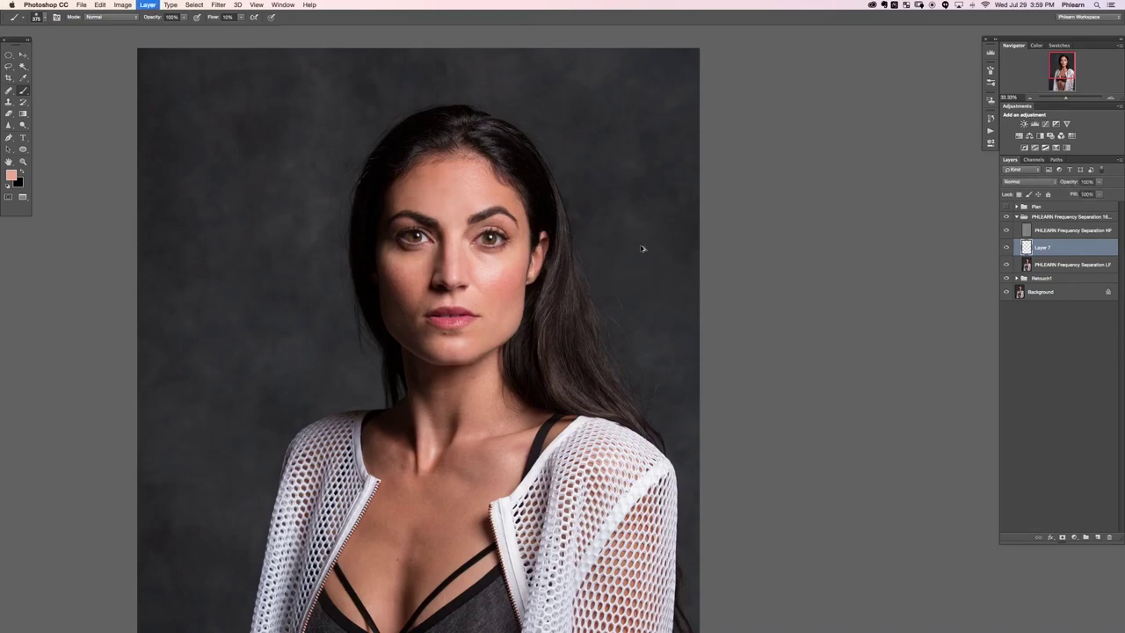
key("super+comma")
key("super+plus")
key("super+plus")
key("super+plus")
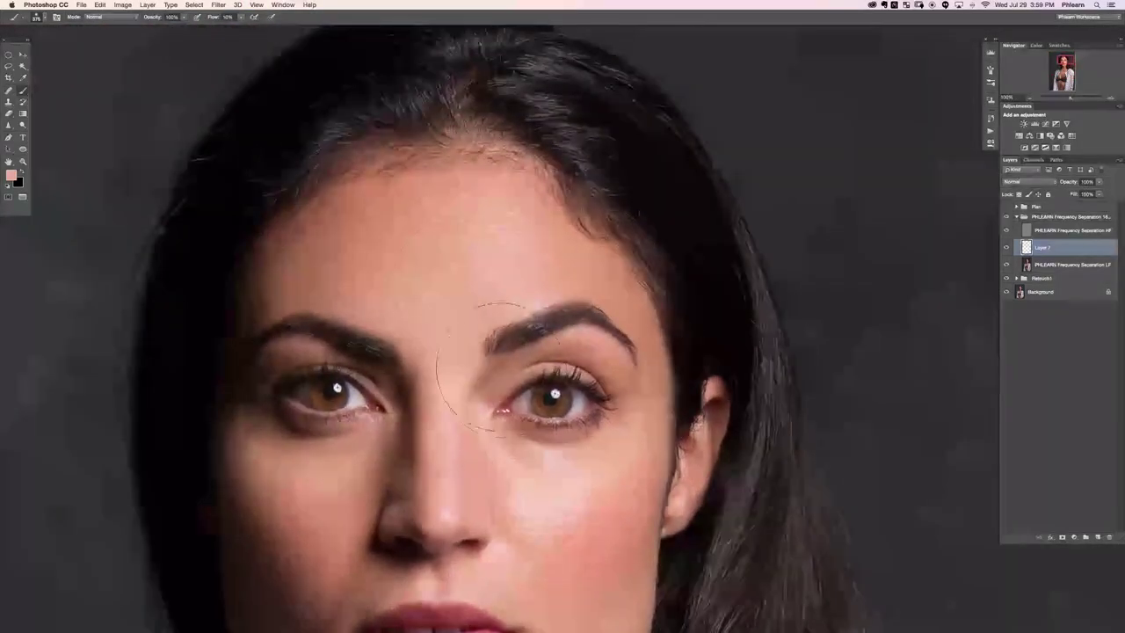
- Compare the face with and without the high-frequency texture layer, and view the portrait as a whole
left_click(1007, 230)
left_click(1007, 231)
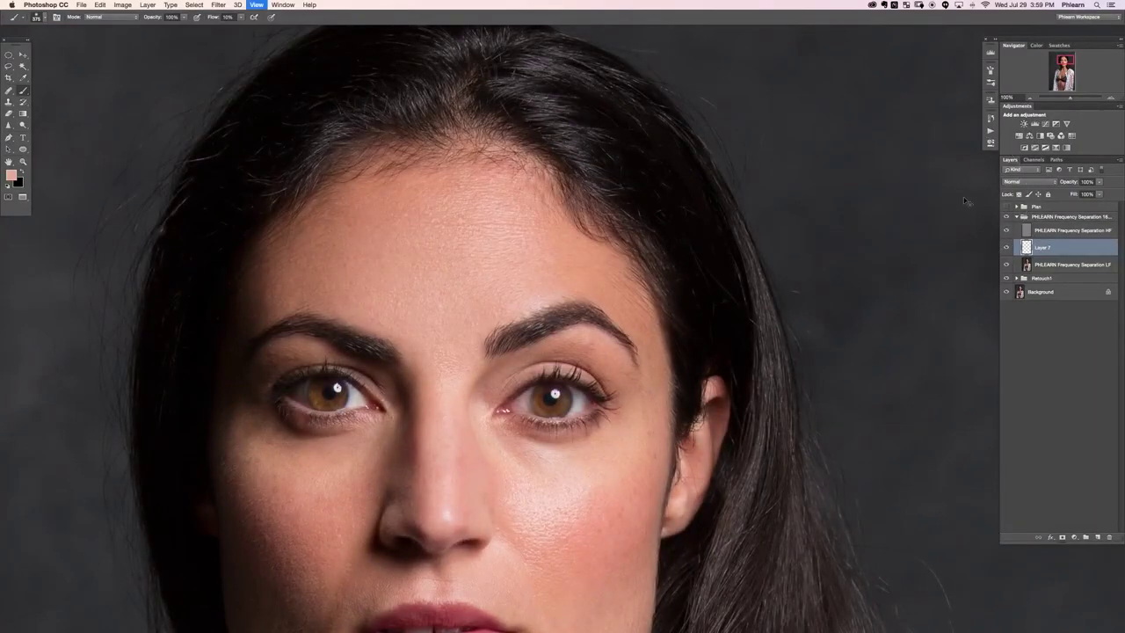
key("super+minus")
key("super+minus")
key("super+minus")
key("super+minus")
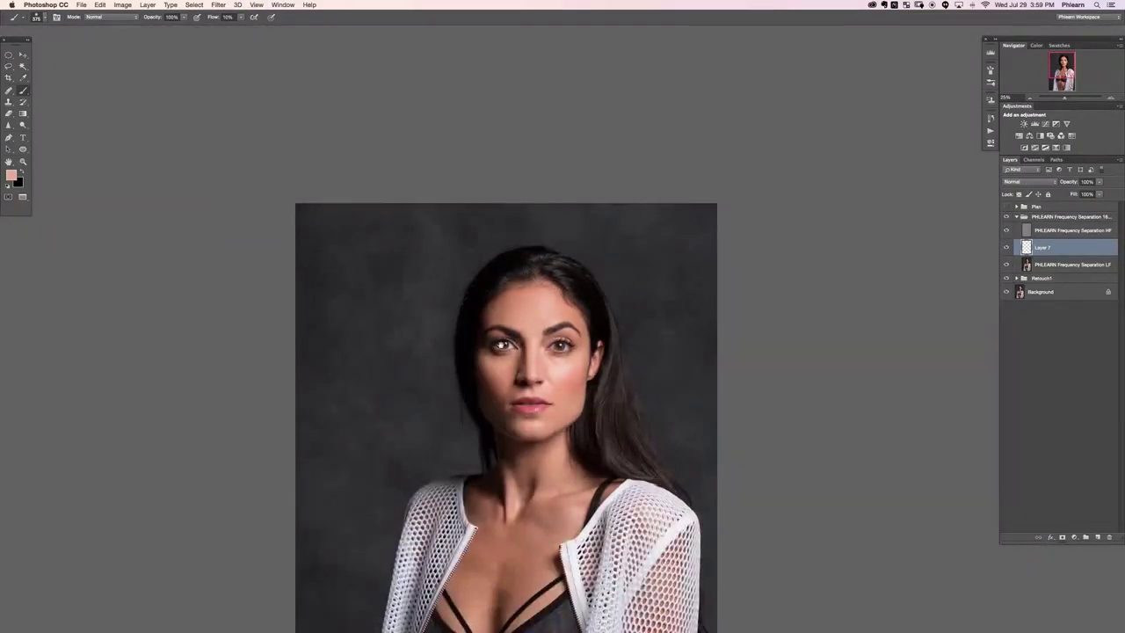
- Add an empty layer above the painted forehead layer and paint sampled skin tones over the upper part of the brighter cheek
left_click_drag(473, 390, 381, 319)
key("super+shift+alt+n")
left_click_drag(452, 342, 443, 318)
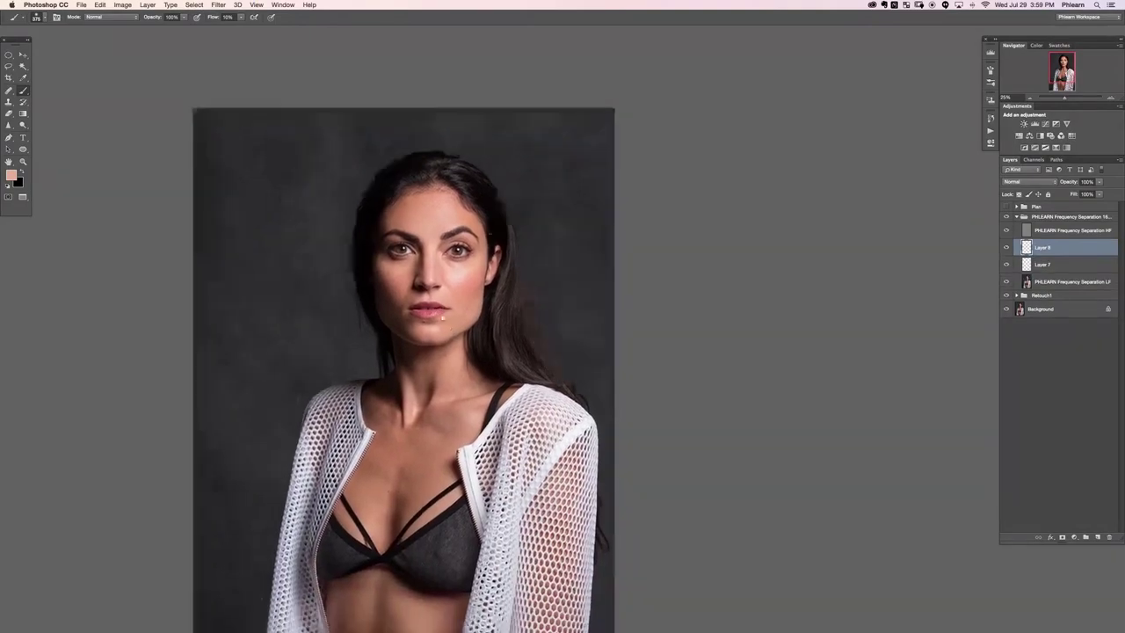
scroll(439, 317, "right", 2)
left_click_drag(435, 272, 415, 272)
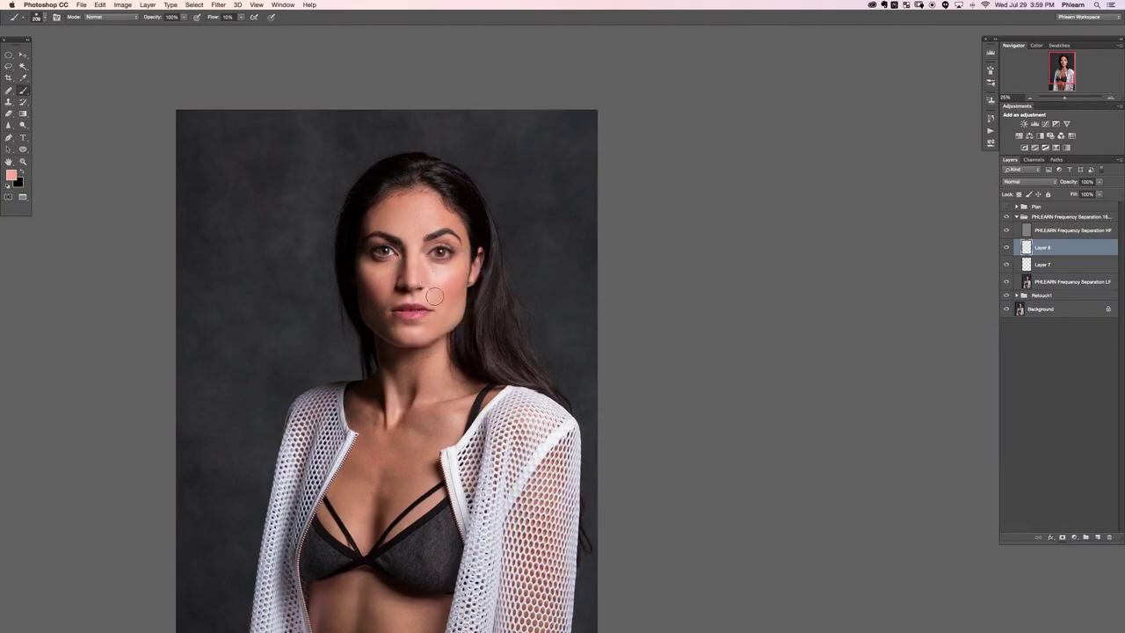
left_click_drag(444, 284, 440, 289)
left_click(438, 278, "alt")
left_click(449, 276, "alt")
left_click(440, 275, "alt")
- Even out the middle of the brighter cheek by repeatedly sampling and painting neighbouring skin tones
left_click(456, 284, "alt")
left_click(451, 305, "alt")
left_click(452, 294, "alt")
left_click(440, 292, "alt")
left_click(432, 275, "alt")
- With a smaller brush, blend sampled skin tones under and around the eye on the brighter side of the face
left_click_drag(437, 272, 426, 272, "ctrl+alt")
left_click(438, 272, "alt")
left_click(437, 272, "alt")
left_click(459, 266, "alt")
left_click(433, 265, "alt")
left_click(437, 250, "alt")
left_click(422, 259, "alt")
left_click(419, 248, "alt")
left_click(419, 256, "alt")
left_click(448, 237, "alt")
left_click(425, 261, "alt")
- Compare the brighter cheek and eye area before and after by toggling the new painted layer's visibility
key("super+comma")
key("super+comma")
key("super+comma")
key("super+comma")
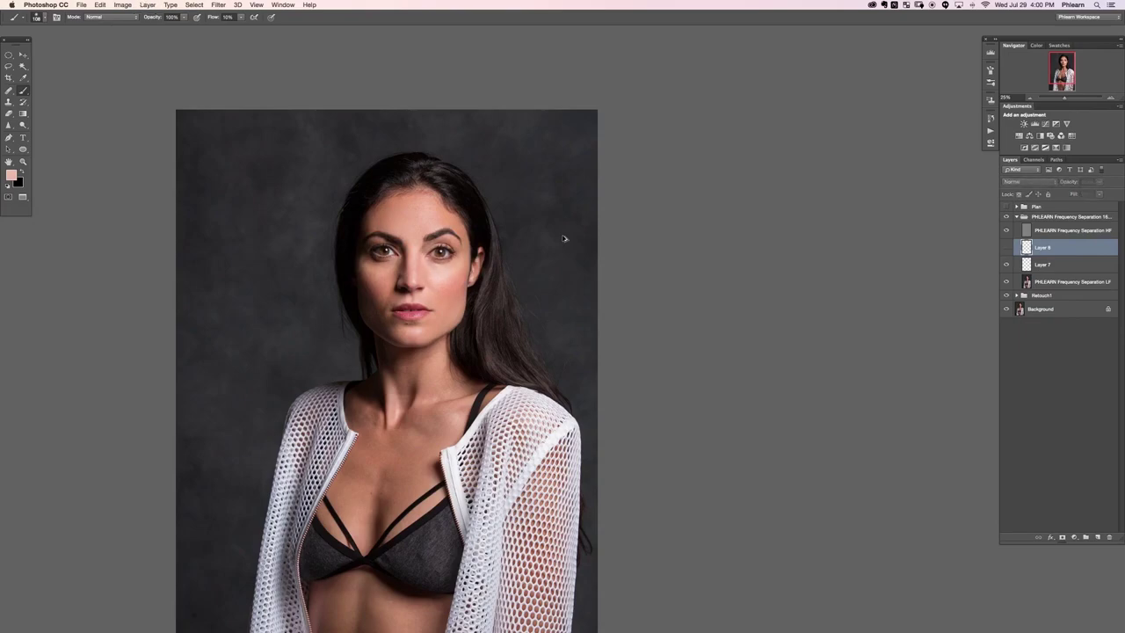
- Resize the brush and paint sampled skin tones beneath the eye on the shadowed side of the face
key("e")
key("b")
left_click_drag(400, 269, 384, 273, "ctrl+alt")
left_click(382, 265, "alt")
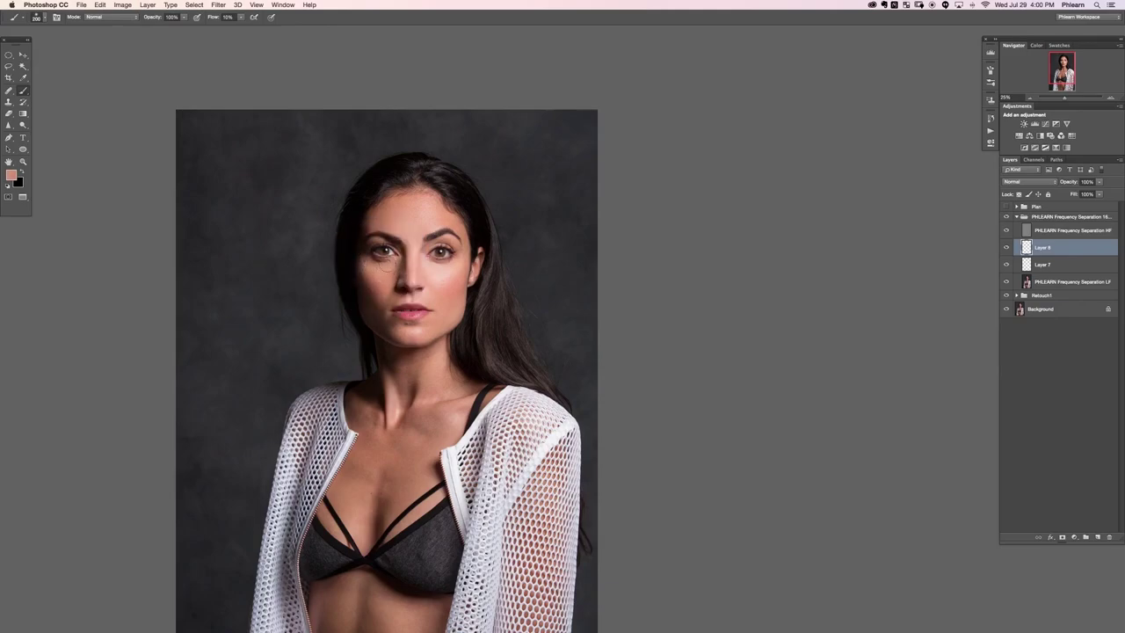
left_click(377, 270, "alt")
left_click(362, 257, "alt")
left_click(376, 274, "alt")
- Switch between Eraser and Brush to refine the outer corner of the shadowed-side eye with sampled tones
key("e")
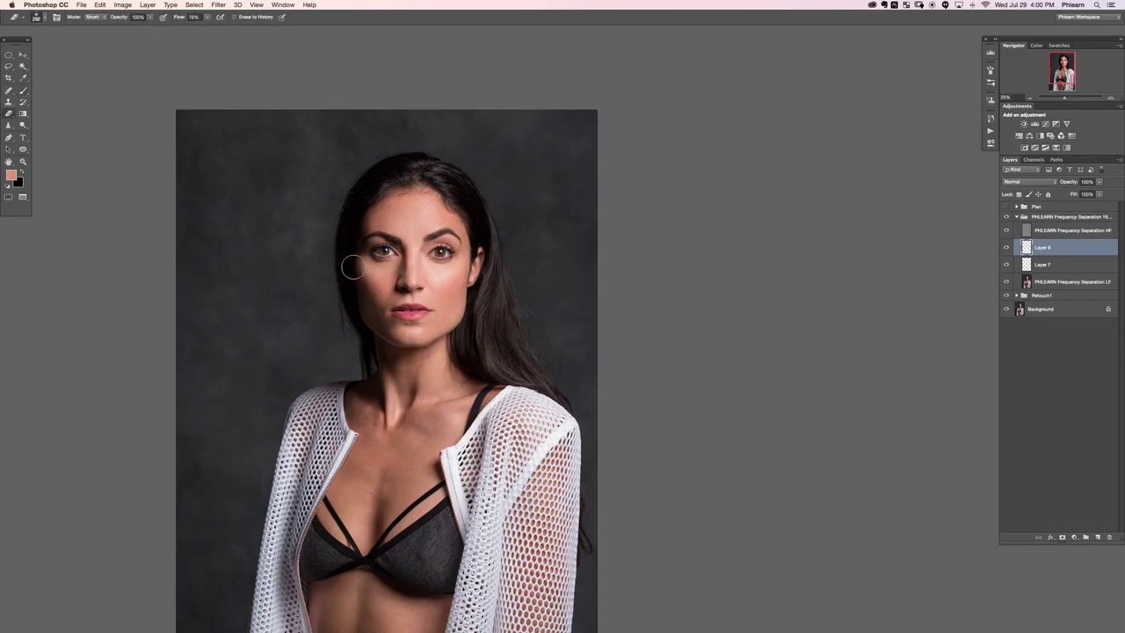
key("b")
left_click(367, 261, "alt")
left_click(369, 262, "alt")
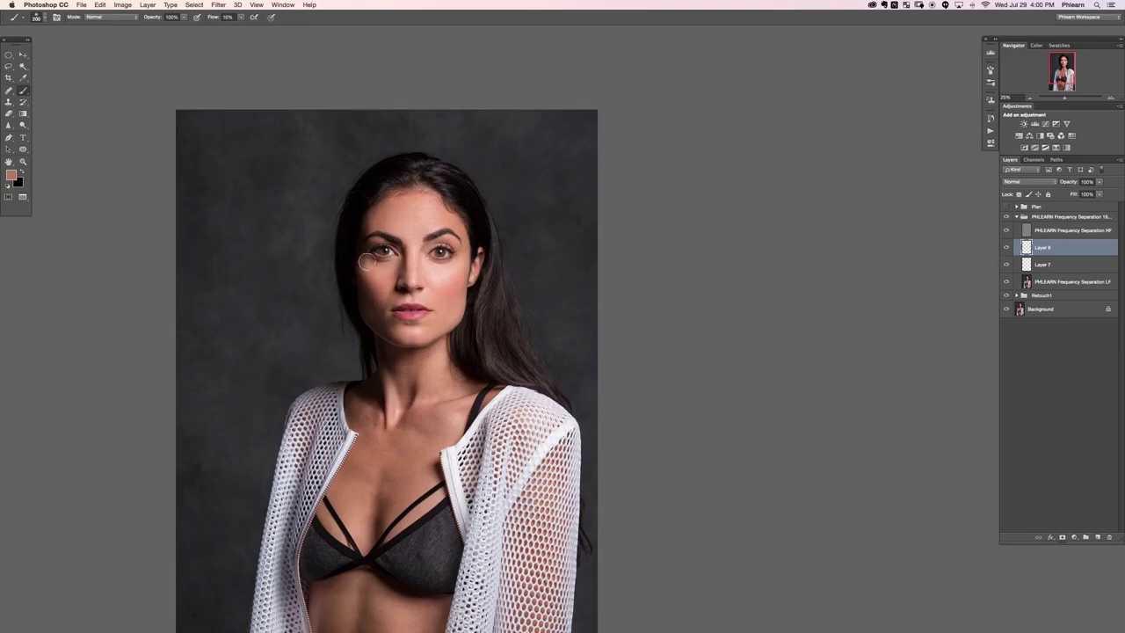
left_click(367, 259, "alt")
- Smooth the lower cheek and jaw on the shadowed side with skin tones sampled around the corner of the mouth
left_click(373, 309, "alt")
left_click(375, 313, "alt")
left_click(384, 323, "alt")
left_click(401, 319, "alt")
left_click(390, 317, "alt")
left_click_drag(387, 318, 386, 313)
left_click(401, 298, "alt")
left_click(387, 306, "alt")
left_click(383, 312, "alt")
left_click_drag(395, 312, 388, 311)
- Blend sampled skin tones above the upper lip and out past the mouth corner on the brighter side
left_click(389, 289, "alt")
left_click(410, 296, "alt")
left_click(400, 297, "alt")
left_click(431, 296, "alt")
left_click(442, 304, "alt")
- Adjust the brush size and even out the chin with sampled skin tones
left_click_drag(442, 304, 429, 321, "ctrl+alt")
left_click(417, 326, "alt")
key("bracketright")
key("bracketright")
left_click(418, 332, "alt")
left_click(411, 332, "alt")
left_click(400, 332, "alt")
- Paint sampled skin tones between the eyebrows and down both sides of the nose
left_click(411, 232, "alt")
left_click(408, 247, "alt")
left_click(416, 276, "alt")
left_click(427, 276, "alt")
left_click(393, 273, "alt")
left_click(394, 267, "alt")
left_click(400, 250, "alt")
left_click(404, 248, "alt")
- With a smaller brush, smooth the highlight-to-shadow transition along the bridge of the nose using sampled tones
left_click_drag(403, 260, 381, 260)
left_click(410, 256, "alt")
left_click(408, 246, "alt")
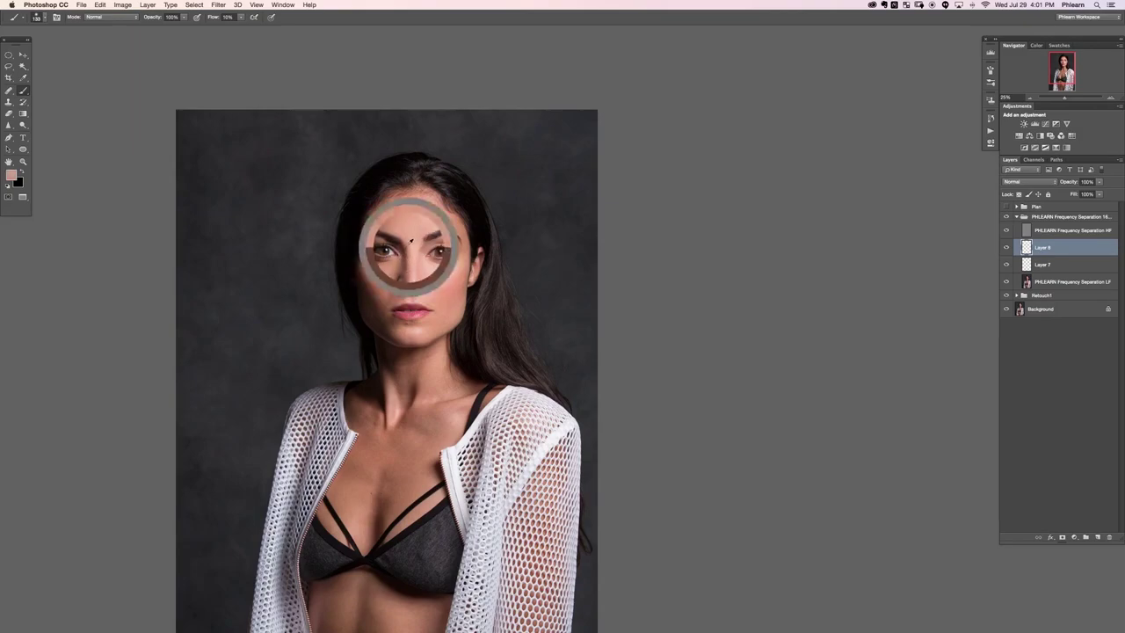
left_click(414, 261, "alt")
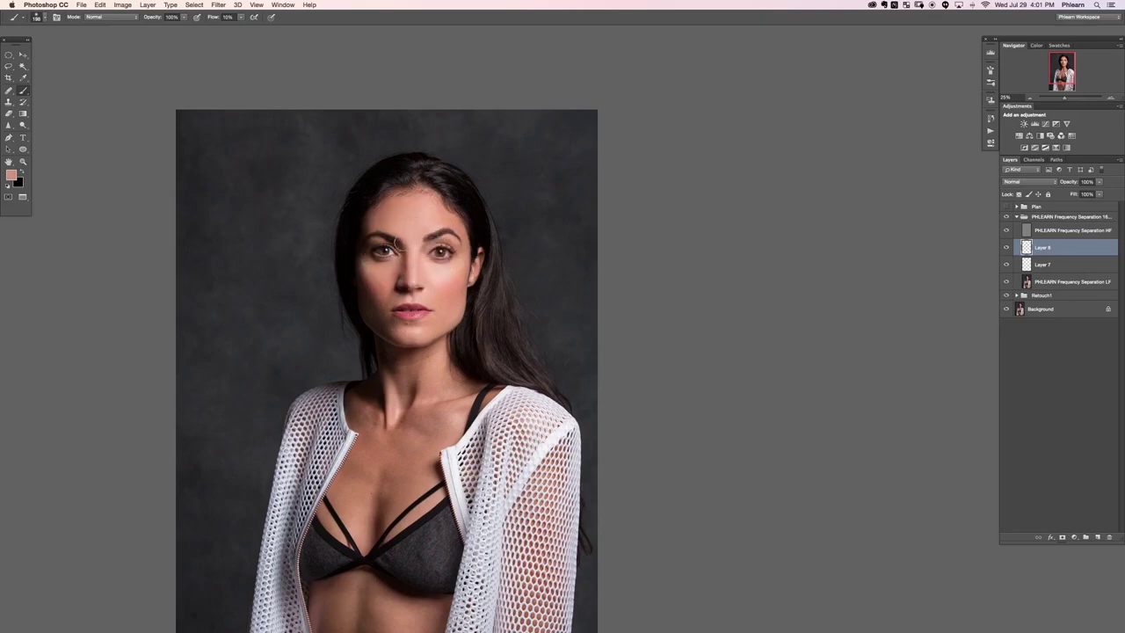
left_click(407, 243, "alt")
left_click(408, 253, "alt")
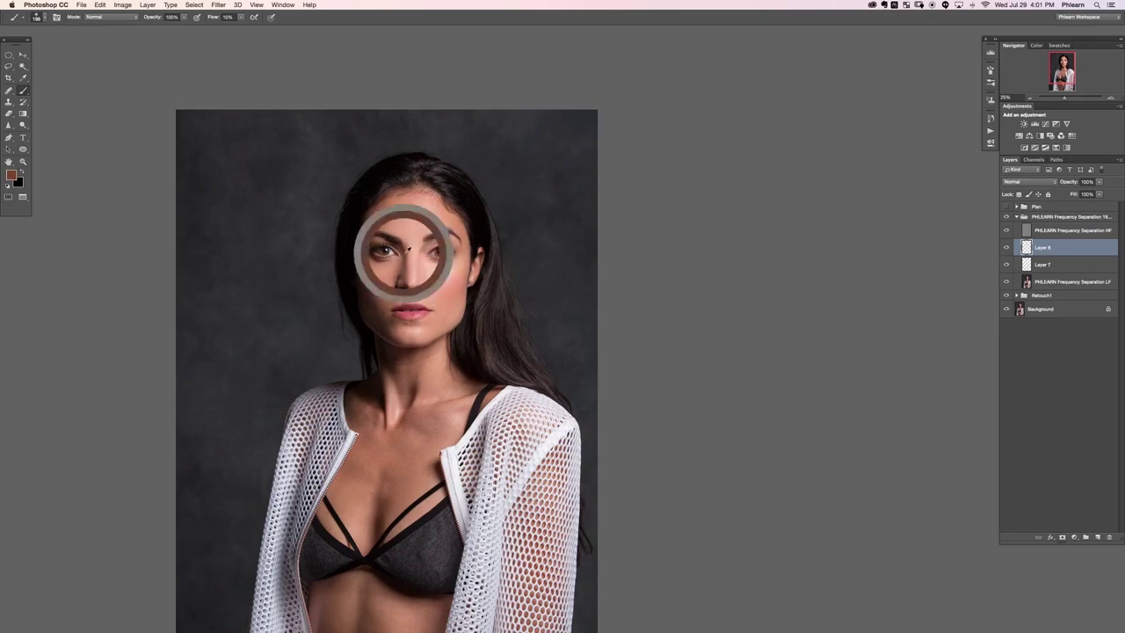
left_click(409, 246, "alt")
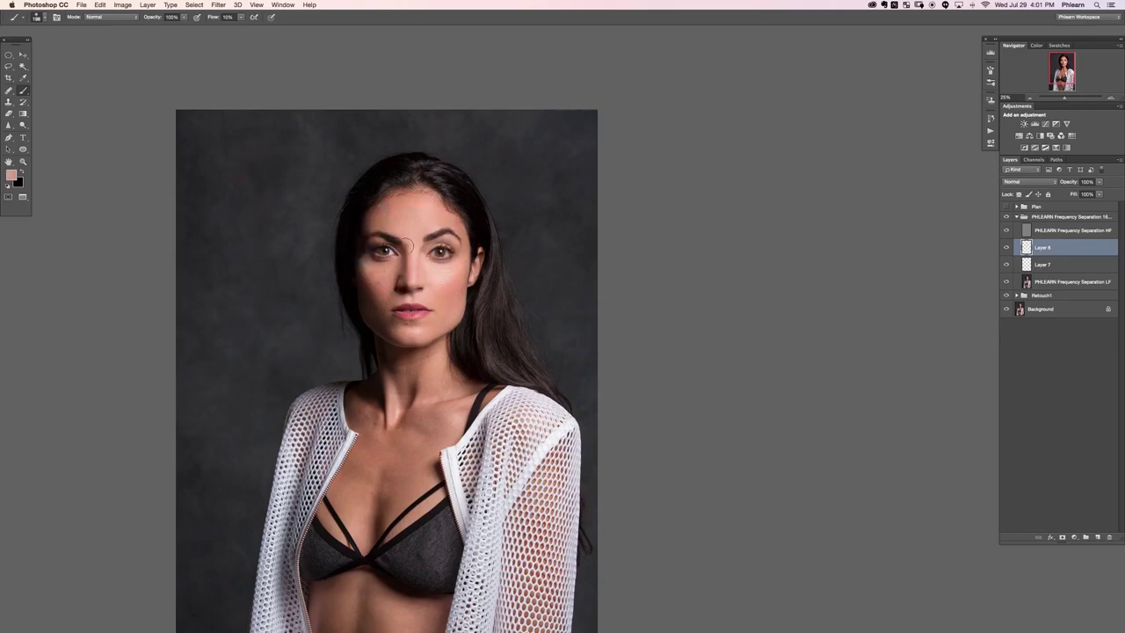
- Refine the nose bridge and its shadowed side with sampled tones, and compare the layer before and after
left_click(406, 255, "alt")
left_click(412, 244, "alt")
left_click(409, 246, "alt")
left_click(410, 237, "alt")
left_click(410, 249, "alt")
left_click(406, 264, "alt")
left_click(402, 267, "alt")
left_click(398, 262, "alt")
key("super+comma")
key("super+comma")
- Add another empty layer and paint sampled tones with a small brush over the brighter-side eye's upper lid and outer corner
key("super+shift+alt+n")
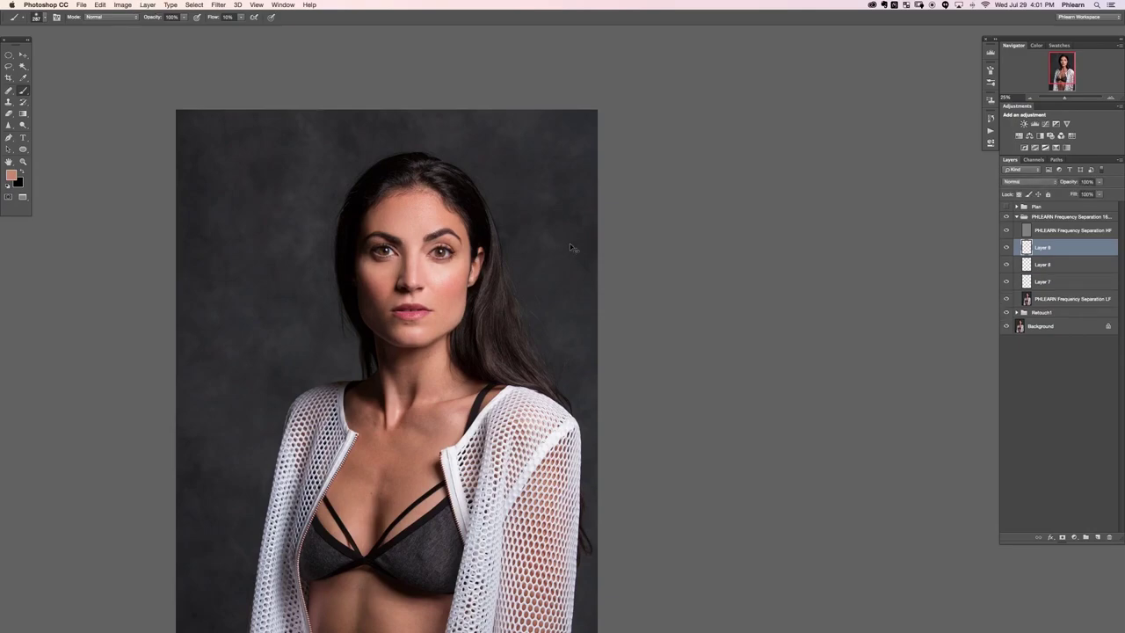
key("super+plus")
key("super+plus")
left_click_drag(227, 291, 432, 509)
left_click_drag(495, 312, 466, 309, "ctrl+alt")
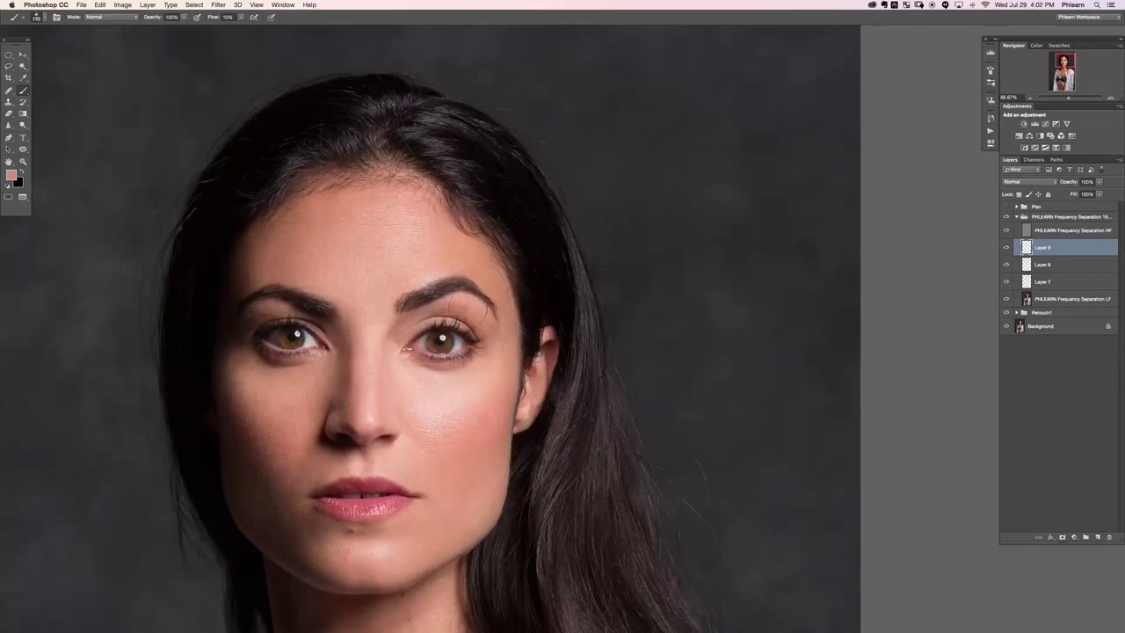
left_click(444, 309, "alt")
left_click(474, 308, "alt")
left_click(480, 321, "alt")
left_click(509, 348, "alt")
- Reduce the brush size and blend sampled skin tones into the area beneath the brighter-side eye
left_click(449, 381, "alt")
left_click_drag(432, 374, 406, 373)
left_click(465, 375, "alt")
left_click(458, 364, "alt")
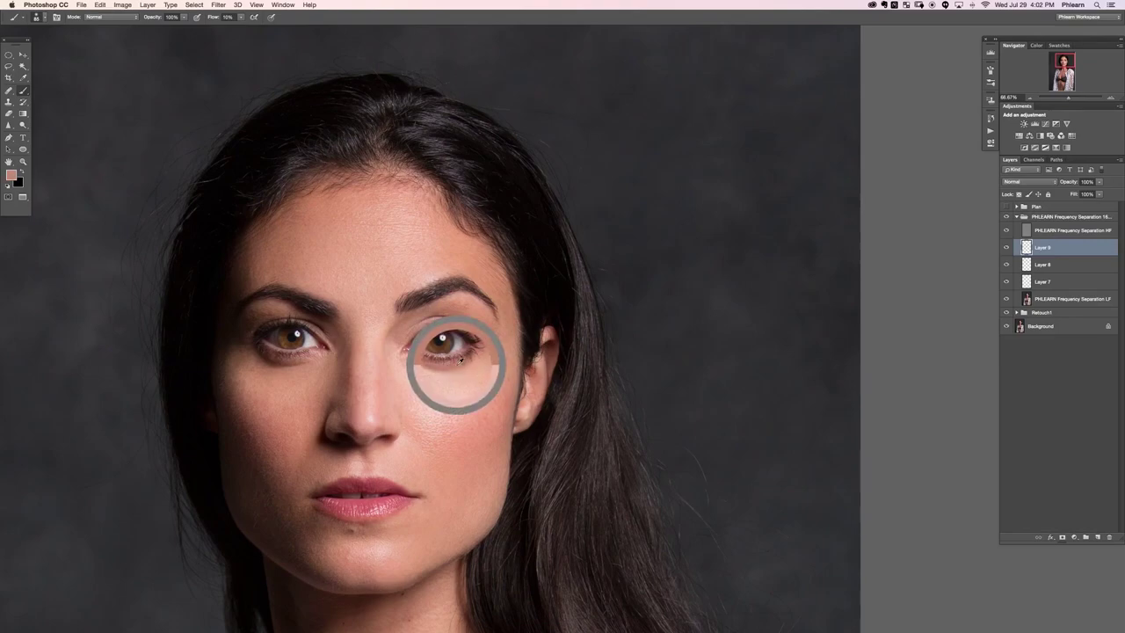
mouse_move(431, 370)
left_mouse_down()
mouse_move(418, 366)
mouse_move(434, 371)
left_mouse_up()
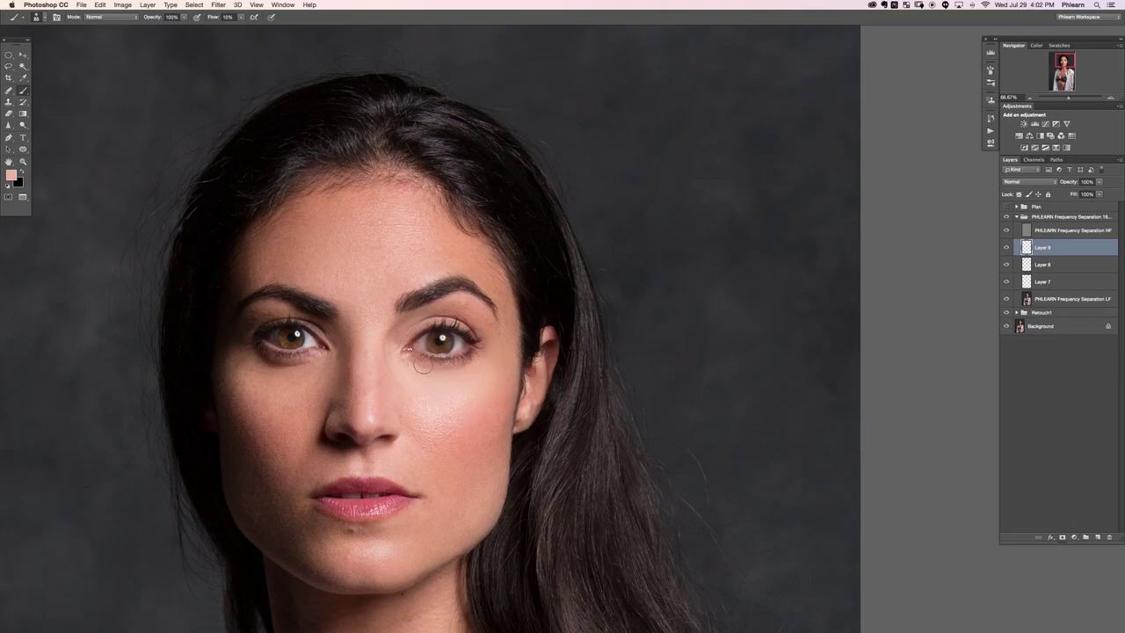
- Paint sampled skin tones over the dark area beneath the shadowed-side eye
left_click(290, 369, "alt")
key("super+minus")
key("super+minus")
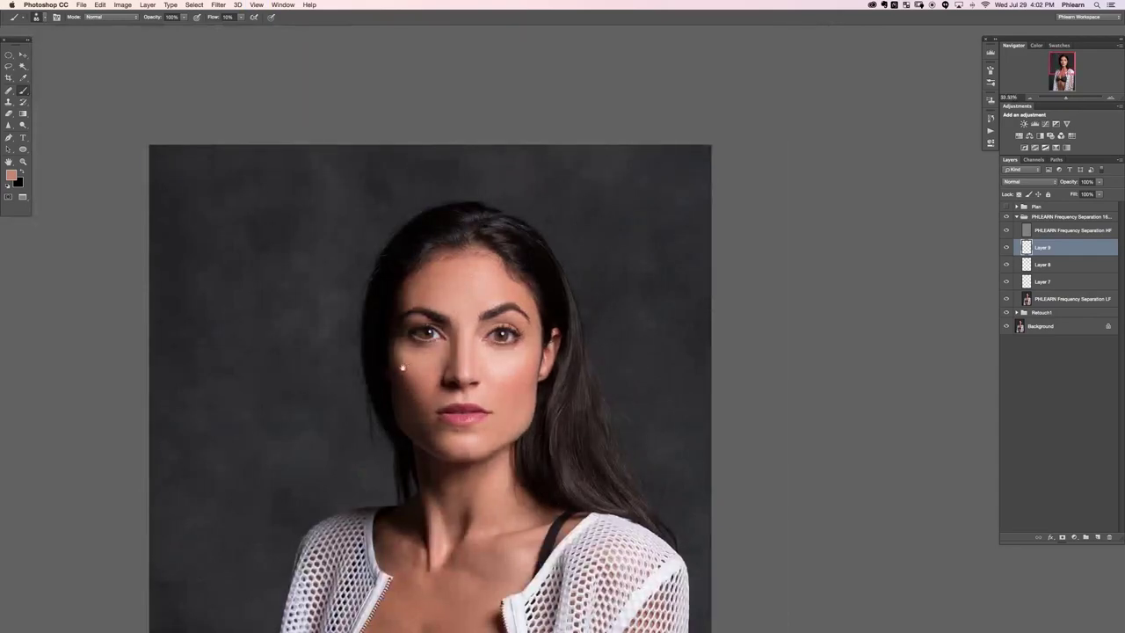
left_click_drag(402, 367, 389, 344)
left_click(416, 332, "alt")
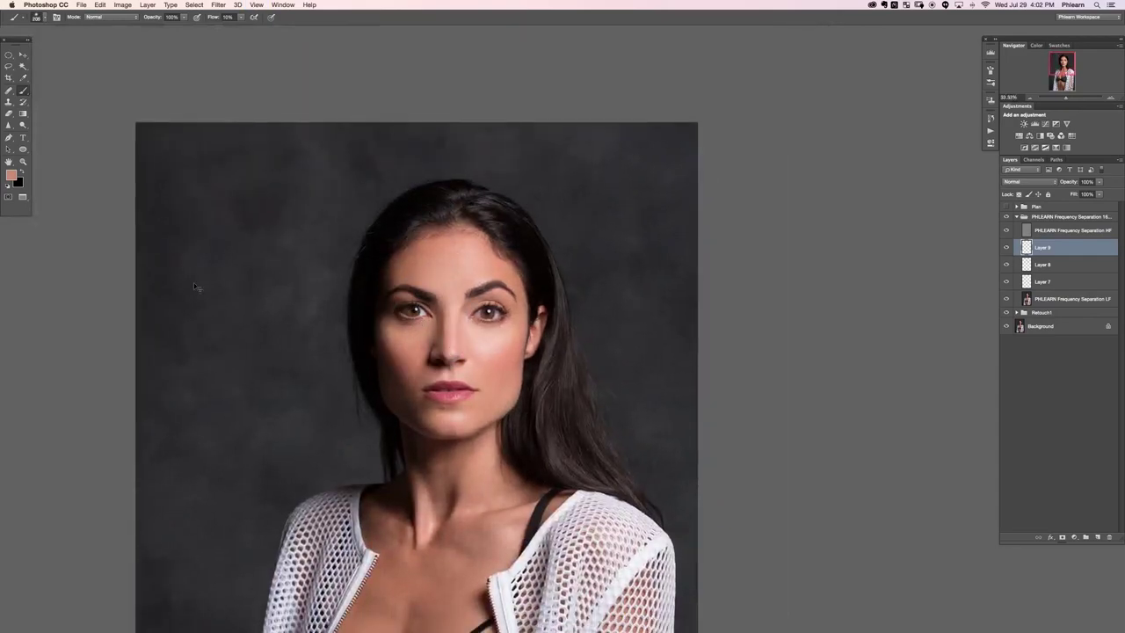
- With a smaller brush, even out the upper eyelid below the shadowed-side eyebrow using sampled tones
key("super+plus")
scroll(193, 282, "left", 2)
left_click_drag(375, 294, 355, 295)
left_click(367, 294, "alt")
left_click(391, 296, "alt")
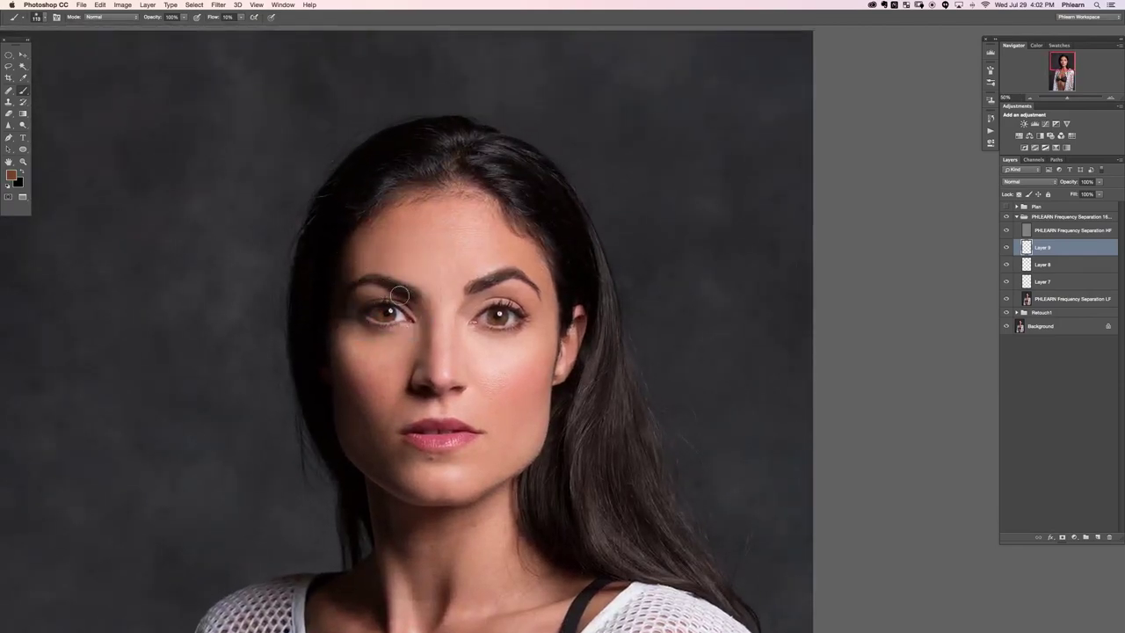
left_click(357, 300, "alt")
left_click(365, 297, "alt")
left_click(363, 298, "alt")
left_click(366, 300, "alt")
- Blend sampled skin tones around the outer corner and lower edge of the shadowed-side eye
left_click(352, 315, "alt")
left_click(360, 338, "alt")
left_click(366, 326, "alt")
left_click(359, 315, "alt")
left_click(377, 339, "alt")
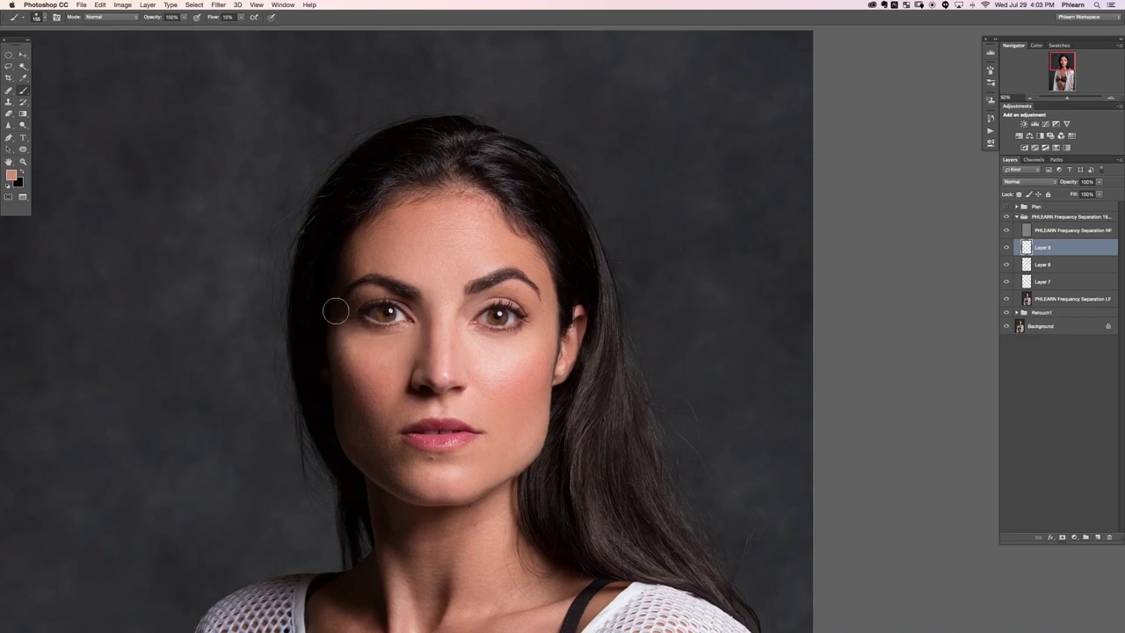
- Compare the eye areas before and after by toggling the current painted layer's visibility
key("super+minus")
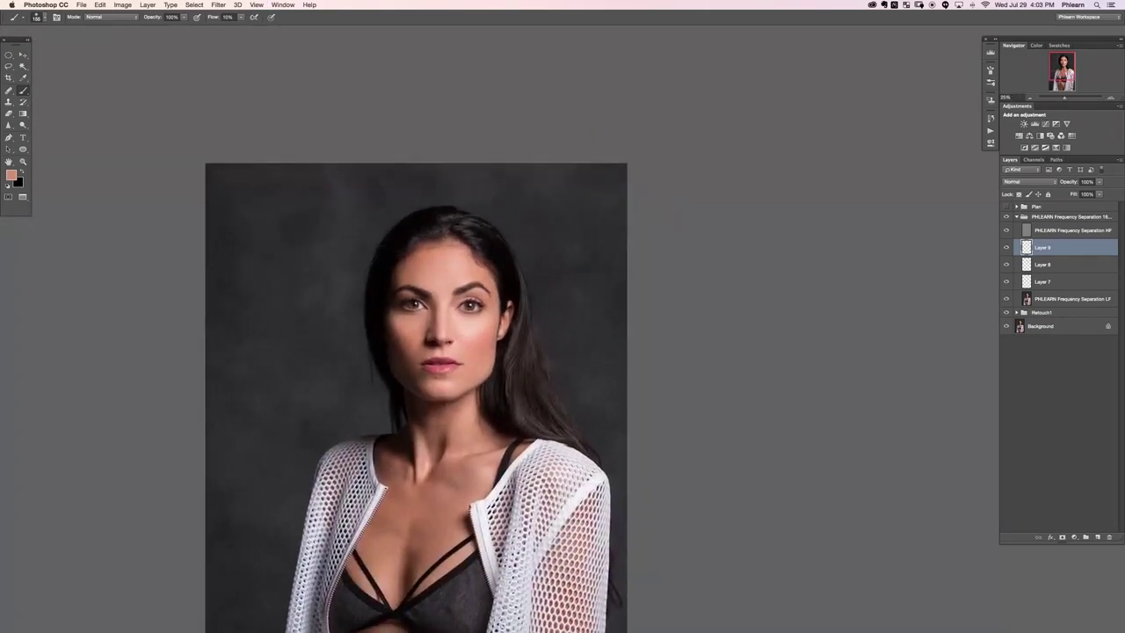
key("e")
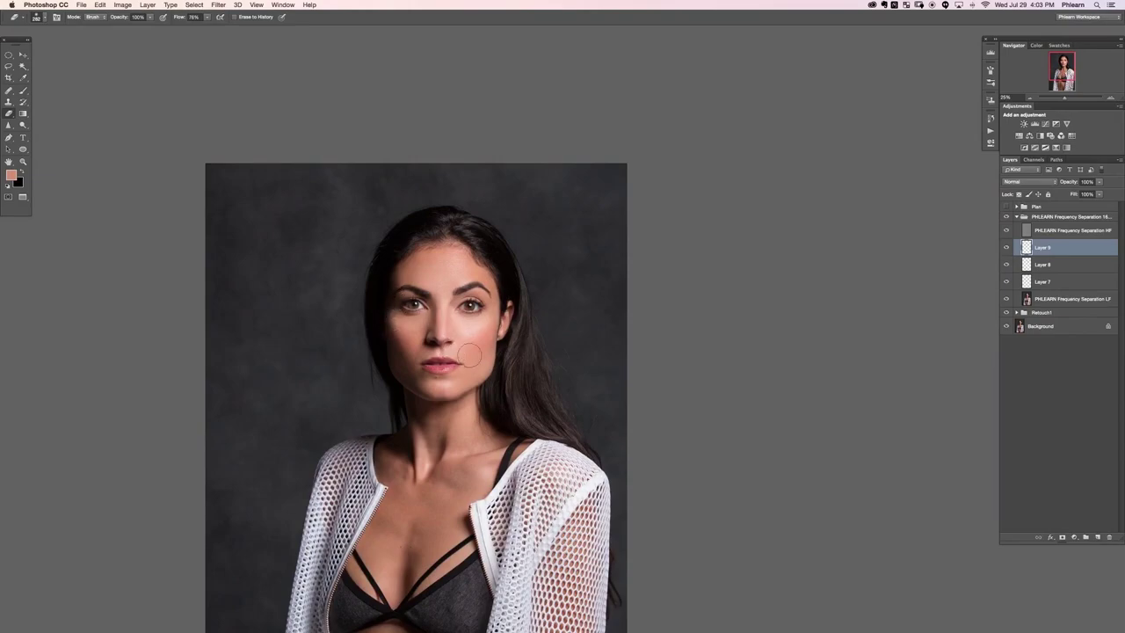
left_click(1004, 248)
left_click(1004, 249)
left_click(1005, 249)
- Add another empty layer and brush sampled skin tones over the shadowed-side jaw, lower cheek and chin
key("super+shift+alt+n")
key("b")
left_click_drag(404, 365, 411, 365)
left_click(407, 366, "alt")
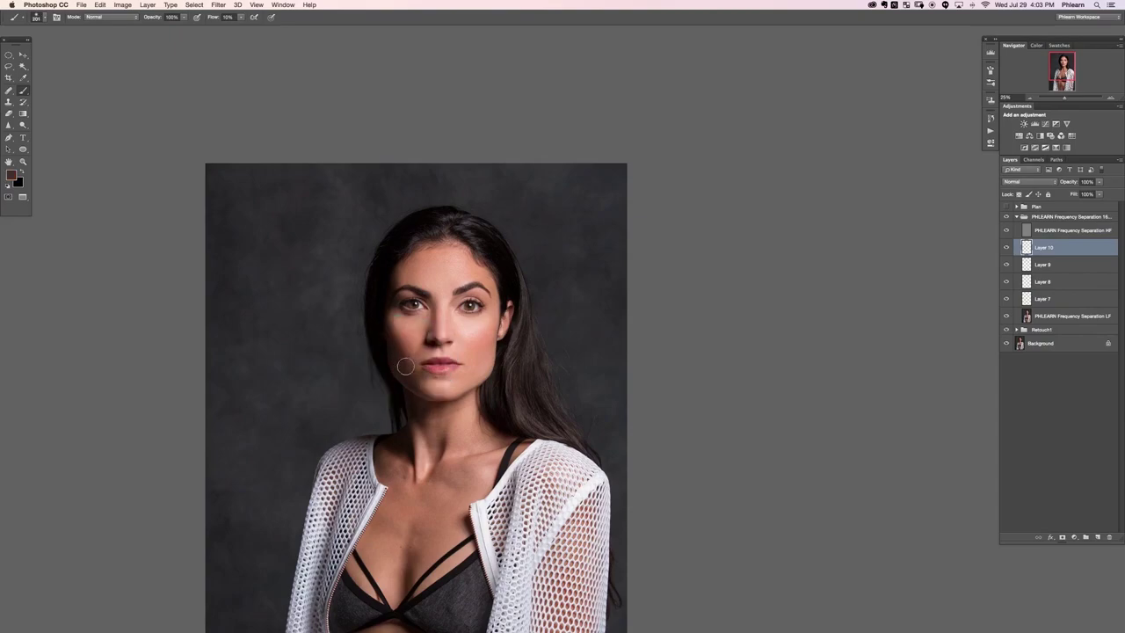
left_click(405, 376, "alt")
left_click(422, 349, "alt")
left_click(426, 391, "alt")
left_click(452, 398, "alt")
left_click(424, 402, "alt")
- Blend sampled skin tones across the outer part of the brighter cheek toward the ear
left_click(463, 277, "alt")
left_click(474, 340, "alt")
mouse_move(477, 334)
left_mouse_down()
mouse_move(467, 352)
mouse_move(482, 332)
left_mouse_up()
left_click(480, 337, "alt")
left_click(493, 334, "alt")
left_click(489, 332, "alt")
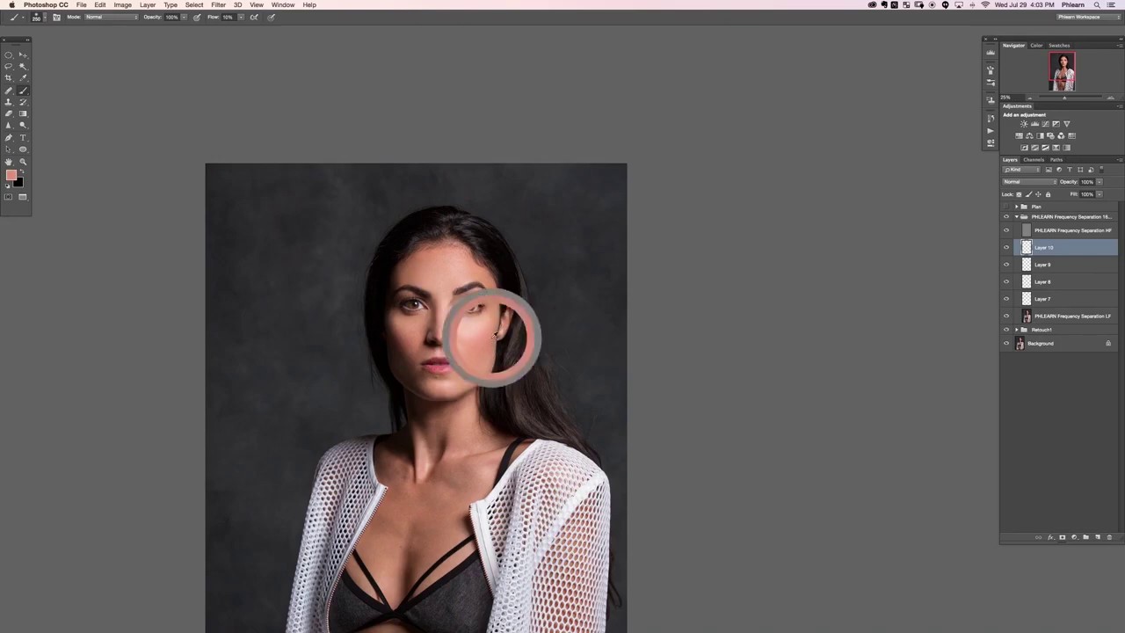
left_click(490, 316, "alt")
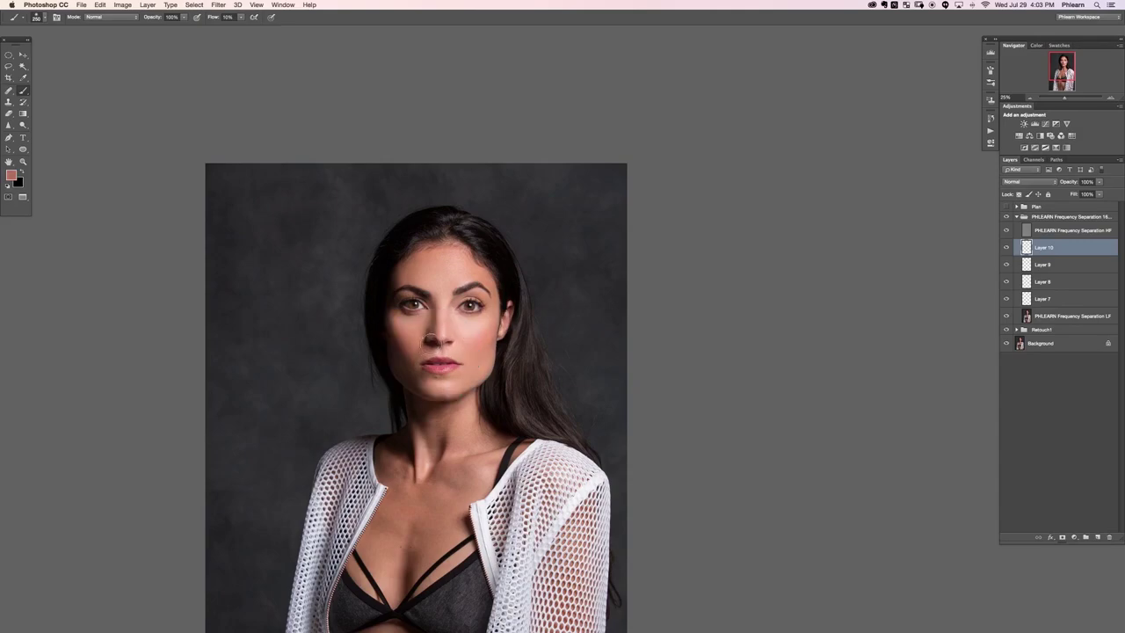
- Even out the inner brighter cheek between the nose and mouth with sampled tones, adjusting the brush size
left_click(453, 343, "alt")
left_click(445, 344, "alt")
left_click(469, 346, "alt")
left_click_drag(468, 354, 483, 354)
left_click(467, 333, "alt")
left_click(480, 346, "alt")
- With a smaller brush, soften the transition right beside the nostril on the brighter side using sampled tones
left_click(455, 344, "alt")
left_click(456, 330, "alt")
left_click_drag(462, 334, 447, 334)
left_click(455, 329, "alt")
- Compare the portrait before and after by toggling the visibility of the whole frequency separation group
left_click(1007, 217)
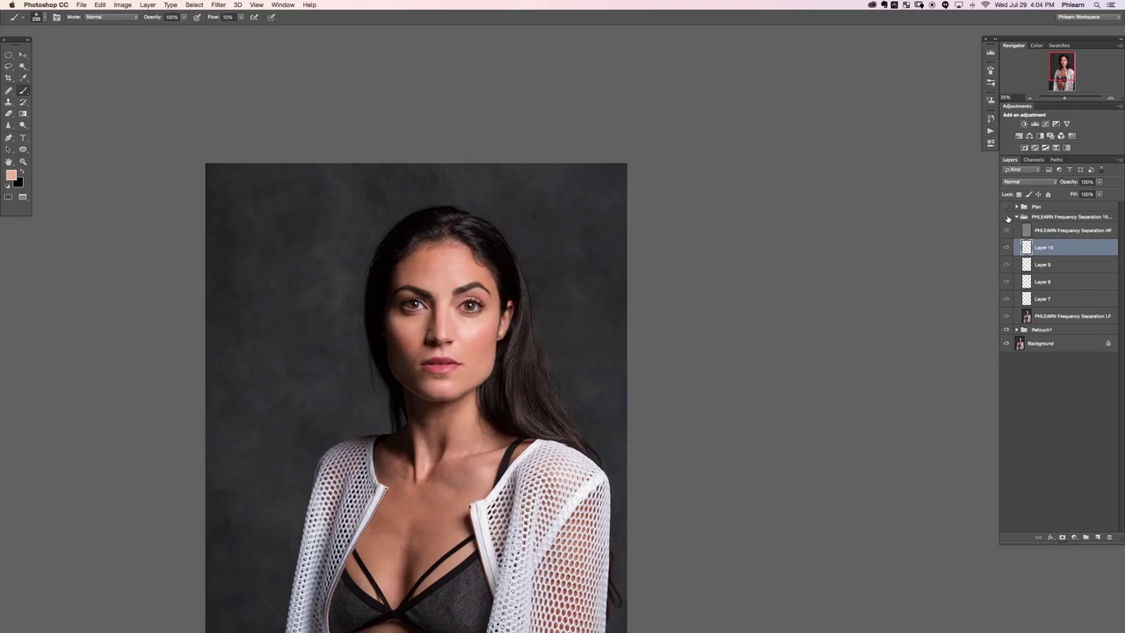
left_click(1007, 219)
left_click(1006, 218)
left_click(1006, 218)
left_click(1007, 218)
left_click(1006, 218)
left_click(1007, 218)
left_click(1006, 218)
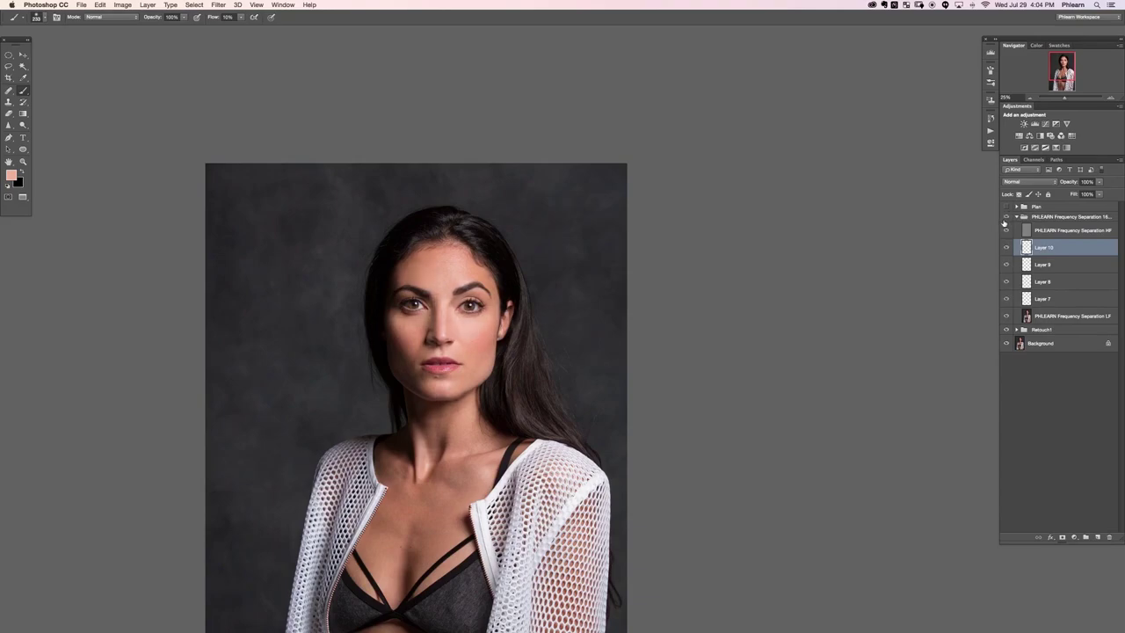
- Check the effect of Layer 10 on the face by hiding and showing it, and pick the Eraser tool
left_click(1005, 247)
left_click(1005, 247)
left_click(1005, 247)
left_click(1005, 247)
left_click(1005, 247)
left_click(1006, 247)
key("e")
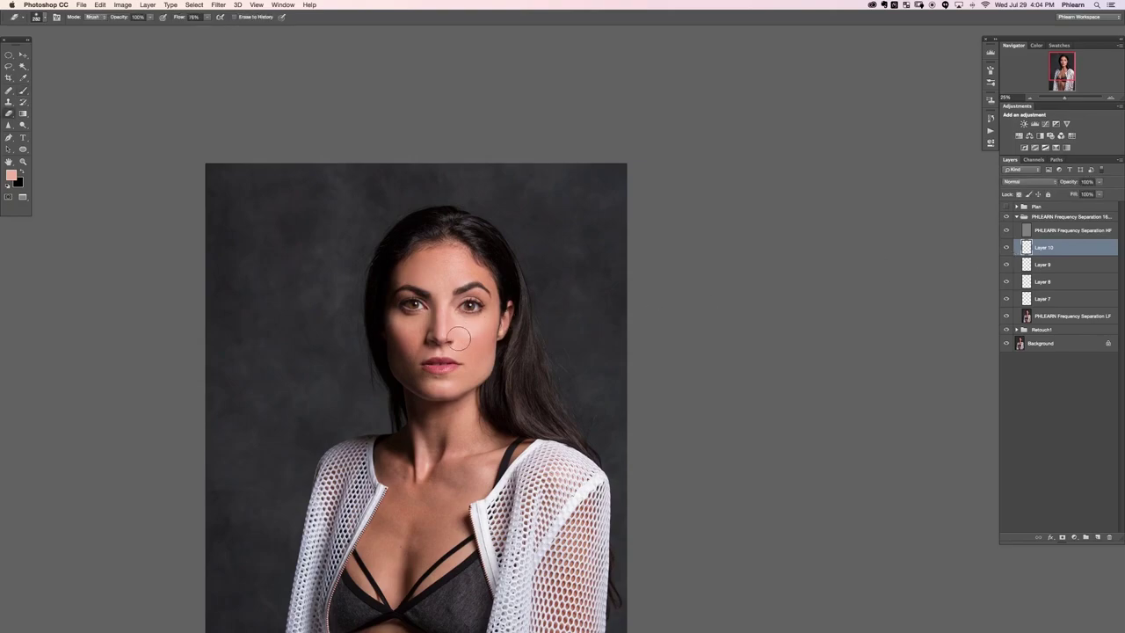
- Compare the face with and without Layer 8, and reduce that layer's opacity slightly
left_click(1007, 282)
left_click(1006, 282)
left_click(1006, 282)
left_click(1006, 282)
left_click(1006, 282)
left_click(1006, 282)
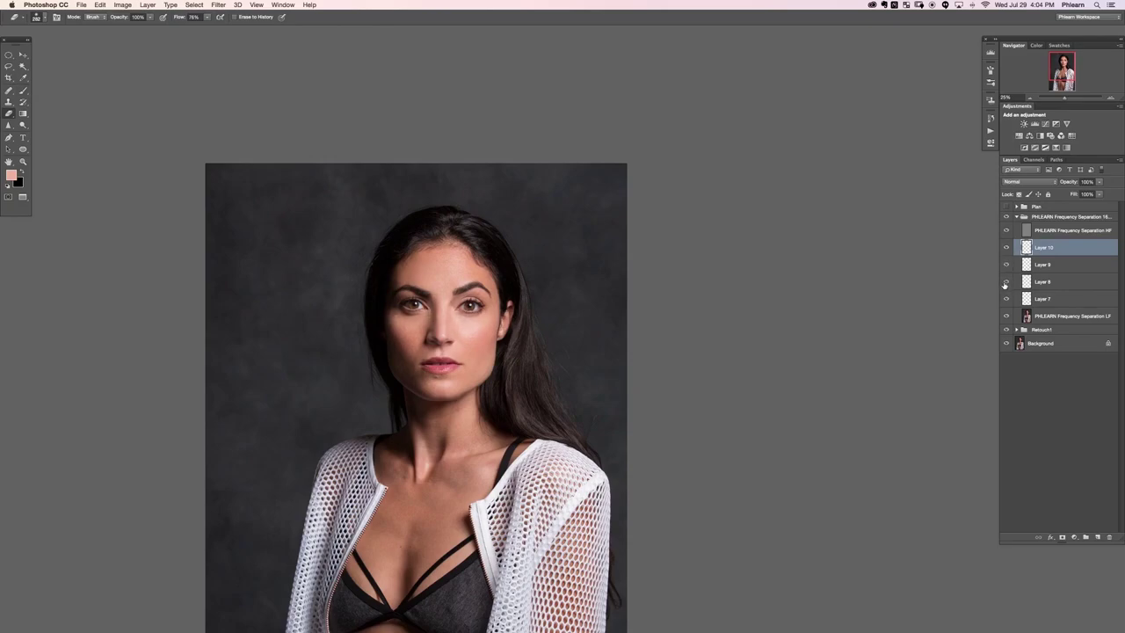
left_click(1056, 283)
left_click_drag(1069, 186, 1003, 283)
- Check the effect of Layer 7 on the face by repeatedly hiding and showing it
left_click(1005, 298)
left_click(1006, 298)
left_click(1005, 298)
left_click(1006, 297)
left_click(1006, 296)
left_click(1006, 298)
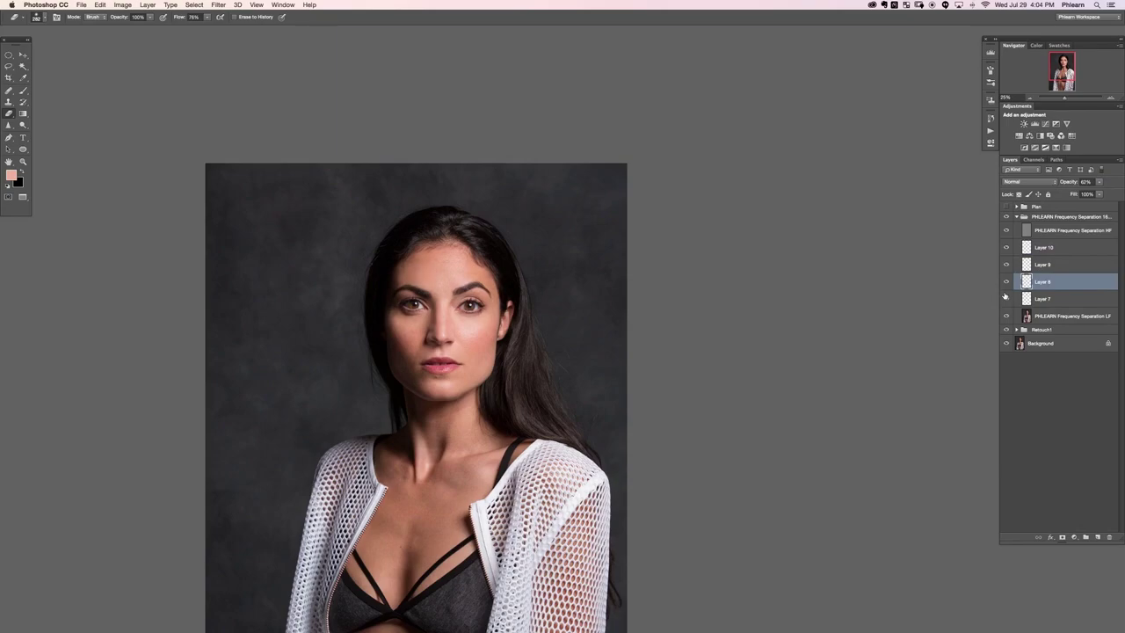
left_click(1006, 298)
left_click(1006, 300)
- Add an empty layer above Layer 10 and brush sampled skin tones over the upper chest below the collarbones
scroll(475, 440, "down", 5)
left_click(1041, 249)
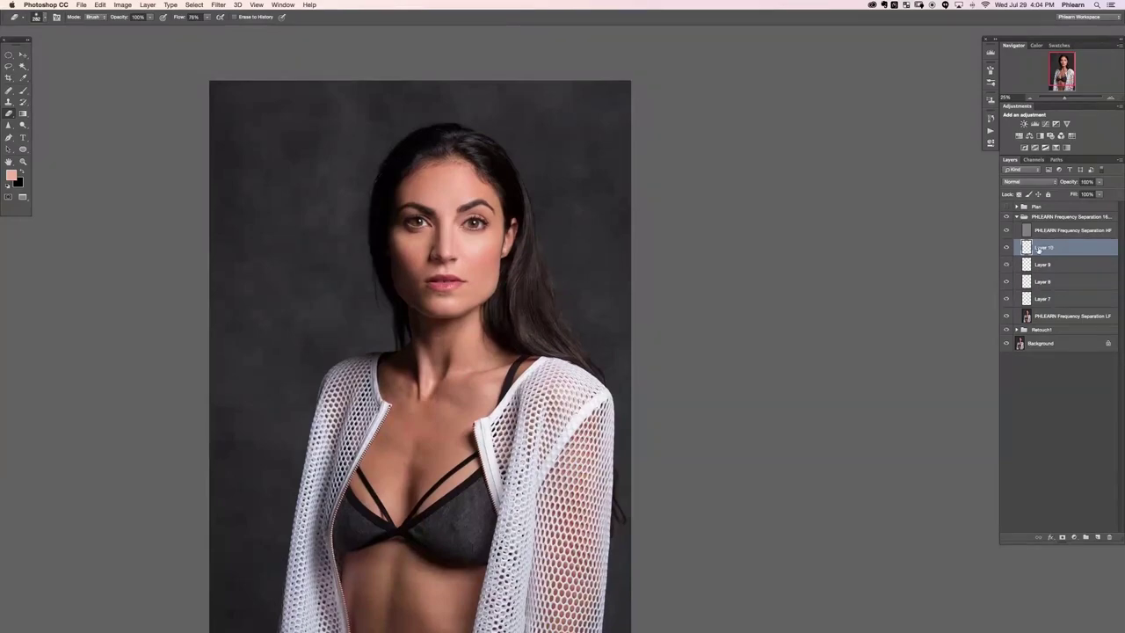
key("ctrl+shift+alt+n")
key("b")
mouse_move(399, 485)
left_mouse_down()
mouse_move(441, 133)
mouse_move(406, 450)
left_mouse_up()
left_click_drag(454, 369, 466, 363)
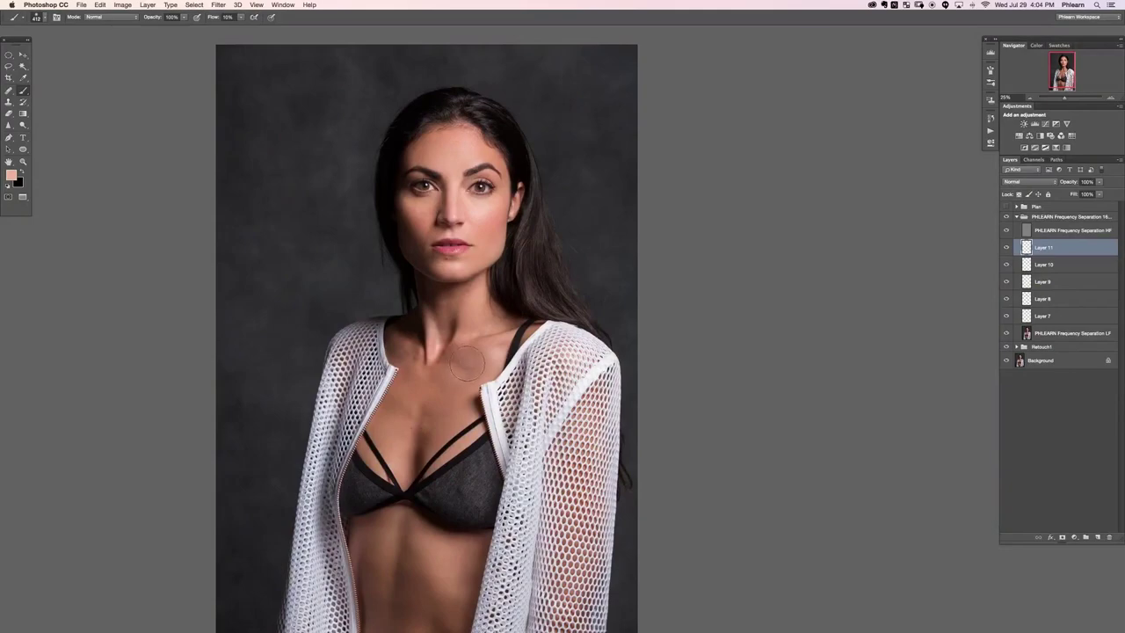
left_click(471, 352, "alt")
left_click(453, 380, "alt")
left_click(472, 380, "alt")
mouse_move(468, 354)
left_mouse_down()
mouse_move(480, 364)
mouse_move(468, 366)
left_mouse_up()
left_click(442, 360, "alt")
- Blend sampled skin tones down the centre of the chest and across the cleavage above the bra straps
left_click(437, 403, "alt")
left_click(425, 436, "alt")
left_click(424, 441, "alt")
mouse_move(424, 445)
left_mouse_down()
mouse_move(434, 413)
mouse_move(431, 430)
left_mouse_up()
left_click(435, 411, "alt")
left_click(415, 399, "alt")
left_click(426, 419, "alt")
left_click(420, 448, "alt")
left_click(432, 429, "alt")
left_click(394, 447, "alt")
left_click(415, 454, "alt")
left_click(436, 448, "alt")
- Even out the shadowed side of the collarbone and neck base with sampled skin tones
left_click(401, 343, "alt")
left_click(409, 343, "alt")
left_click(401, 345, "alt")
left_click(401, 355, "alt")
left_click(410, 342, "alt")
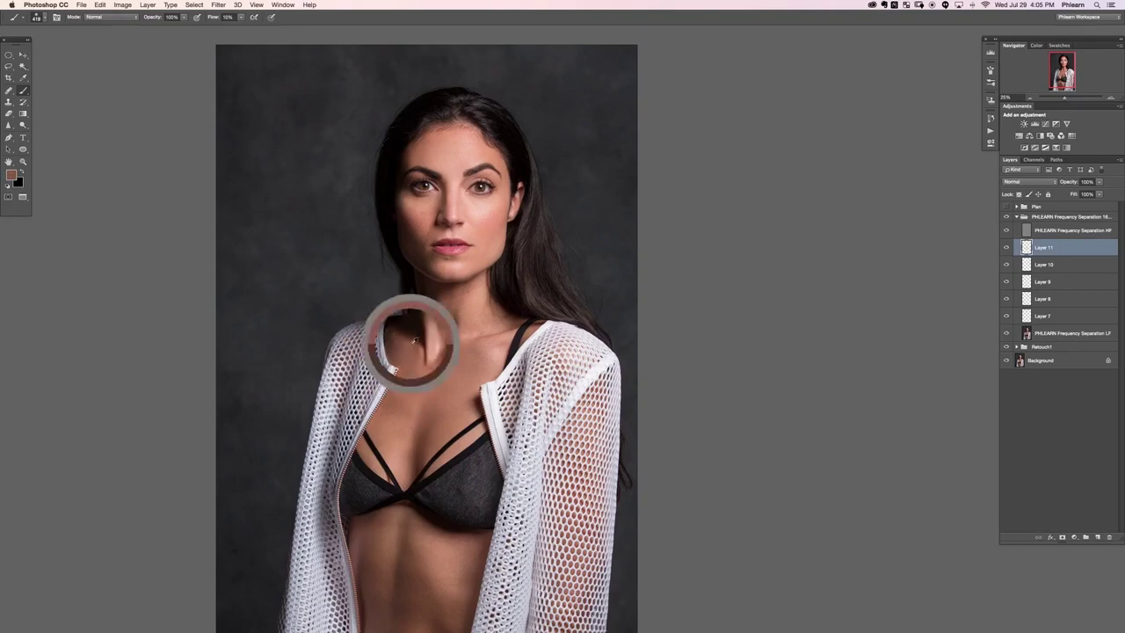
- With a smaller brush, smooth the brighter side's neck base, collarbone and shoulder using sampled skin tones
left_click(471, 313, "alt")
left_click(487, 318, "alt")
left_click(489, 325, "alt")
left_click_drag(471, 339, 468, 338)
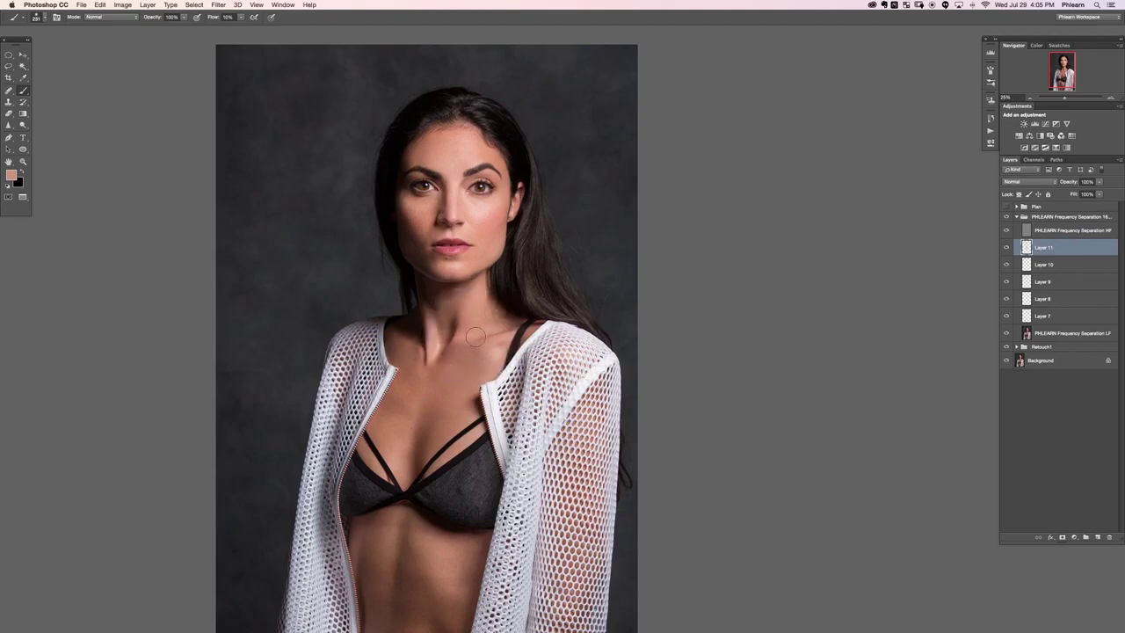
left_click(477, 327, "alt")
left_click(480, 350, "alt")
left_click(509, 349, "alt")
left_click(503, 322, "alt")
- Resize the brush and blend sampled tones along the neck and the hollow at its base
left_click(438, 343, "alt")
left_click(433, 331, "alt")
mouse_move(444, 319)
left_mouse_down("ctrl+alt")
mouse_move(442, 297)
mouse_move(447, 312)
left_mouse_up("ctrl+alt")
left_click(428, 296, "alt")
- Soften the brighter upper chest near the cardigan opening and bra strap with sampled skin tones
left_click(492, 357, "alt")
left_click(477, 359, "alt")
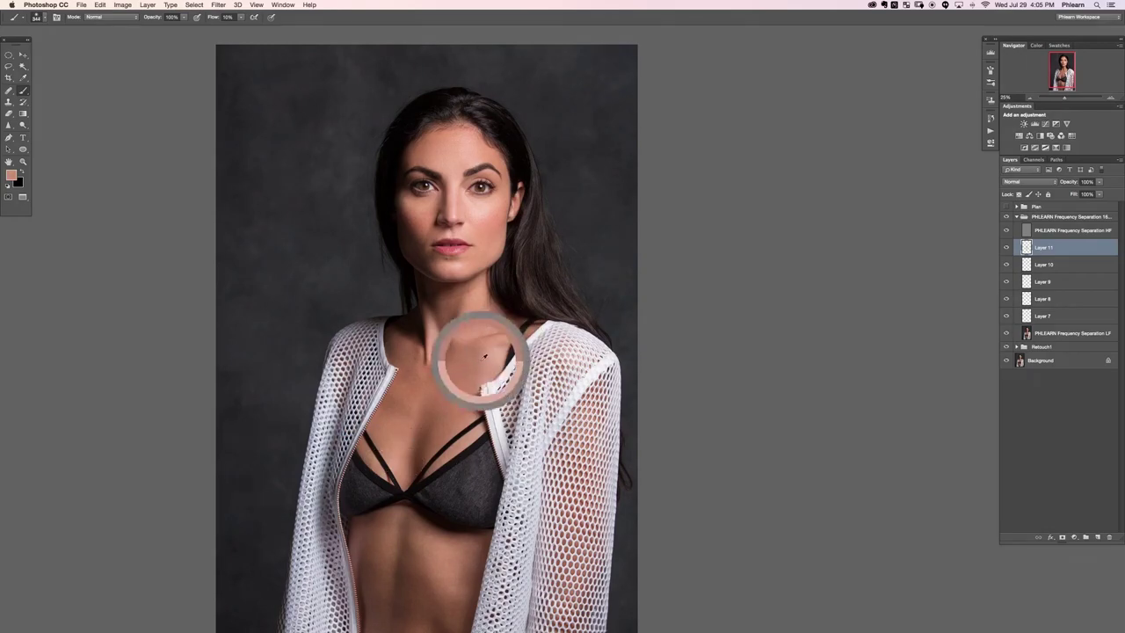
left_click(470, 407, "alt")
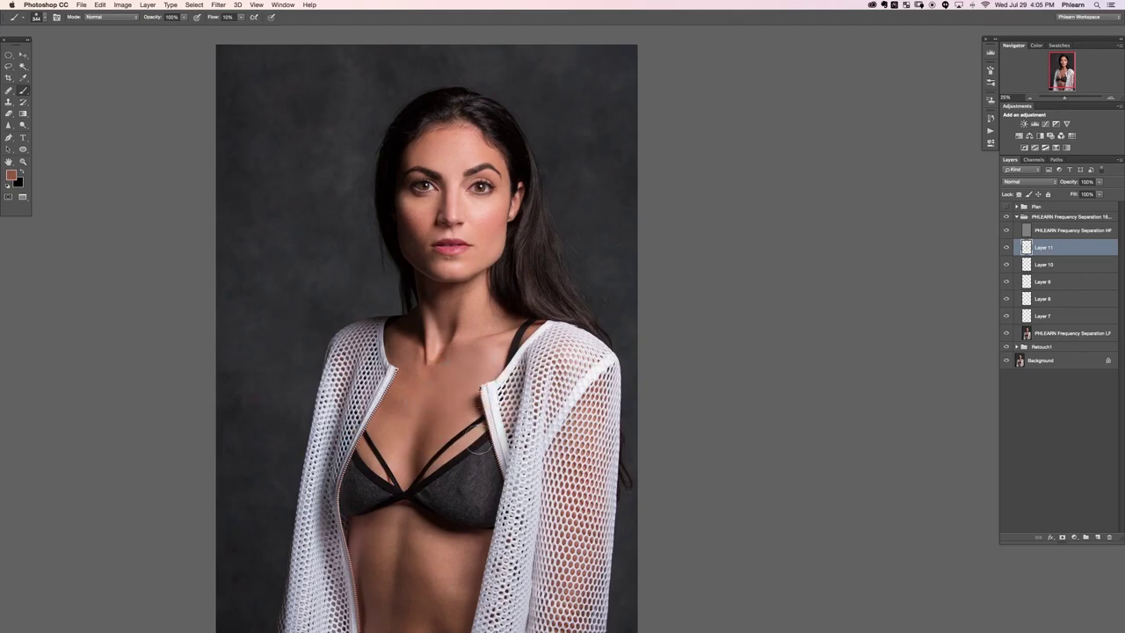
left_click_drag(407, 498, 427, 415)
left_click(412, 252, "alt")
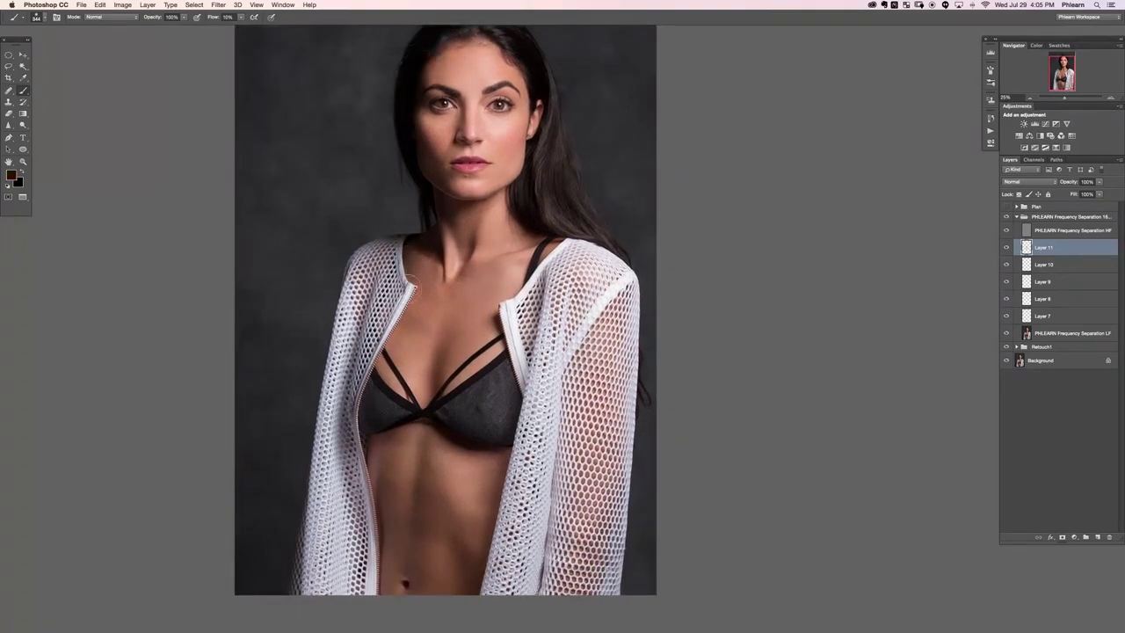
- Brush sampled skin tones over the brighter side of the upper abdomen just below the bra
scroll(443, 508, "down", 3)
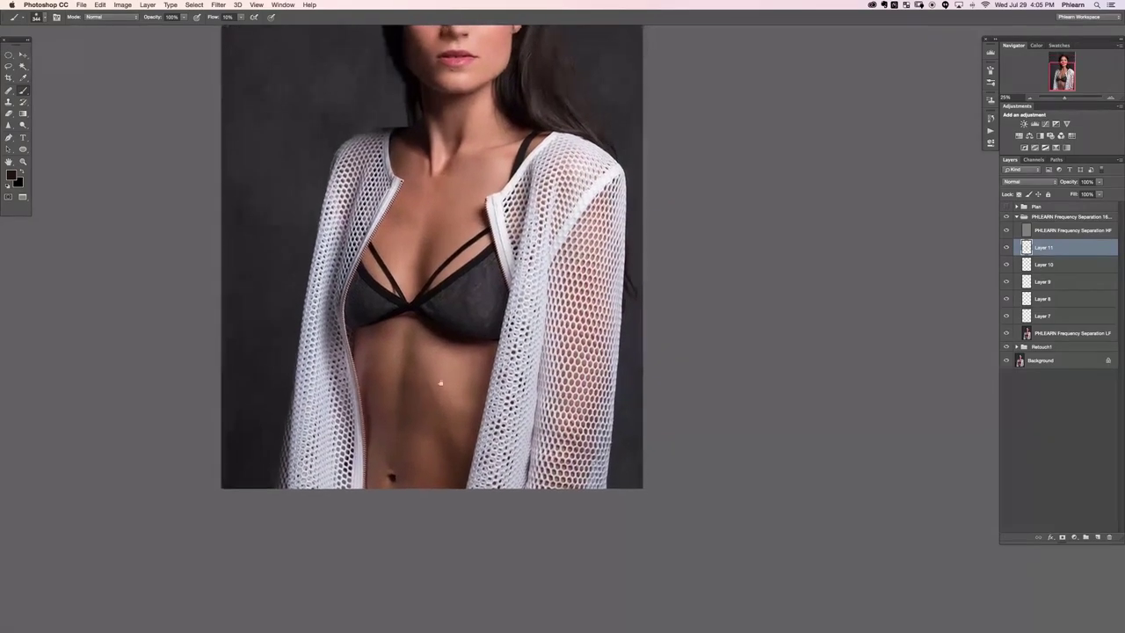
left_click(472, 349, "alt")
left_click_drag(461, 349, 482, 355)
left_click(488, 351, "alt")
left_click(448, 341, "alt")
left_click(447, 341, "alt")
left_click(467, 343, "alt")
left_click(452, 360, "alt")
left_click(430, 394, "alt")
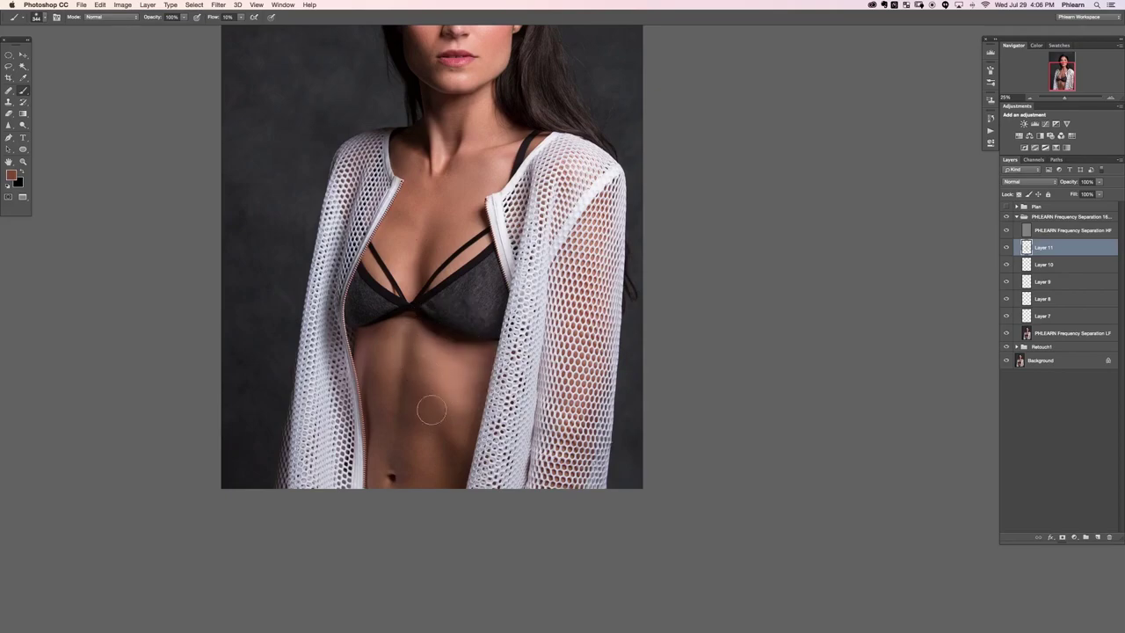
- Blend sampled skin tones over the lower abdomen above the navel and up the shadowed side of the stomach
left_click(418, 415, "alt")
left_click(389, 445, "alt")
left_click(389, 448, "alt")
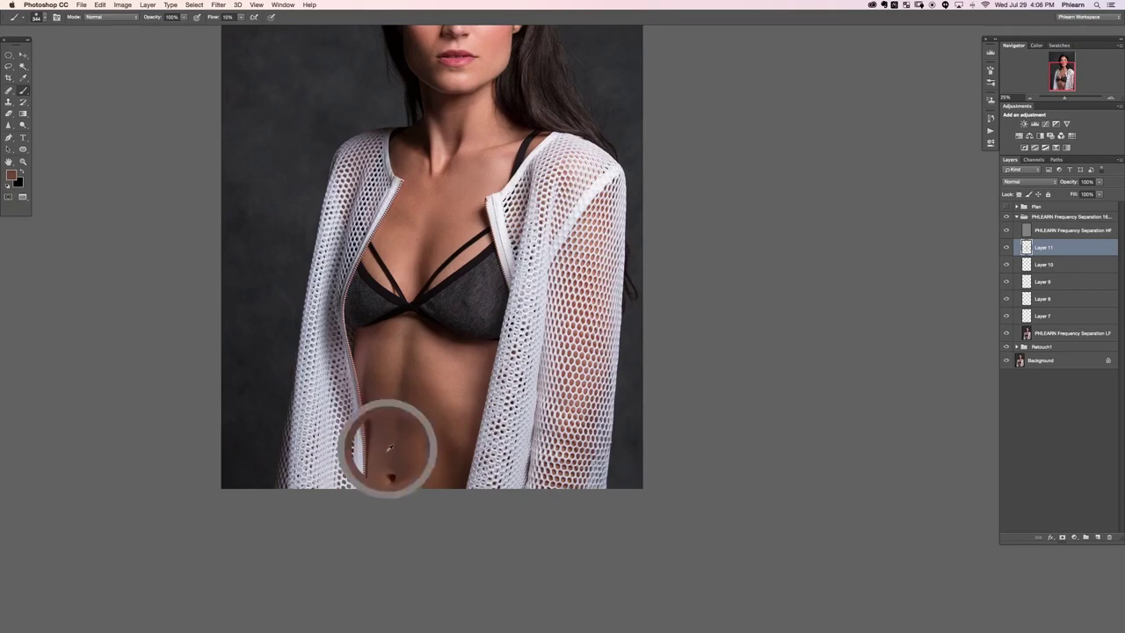
left_click(387, 395, "alt")
left_click_drag(381, 399, 379, 442)
left_click(388, 387, "alt")
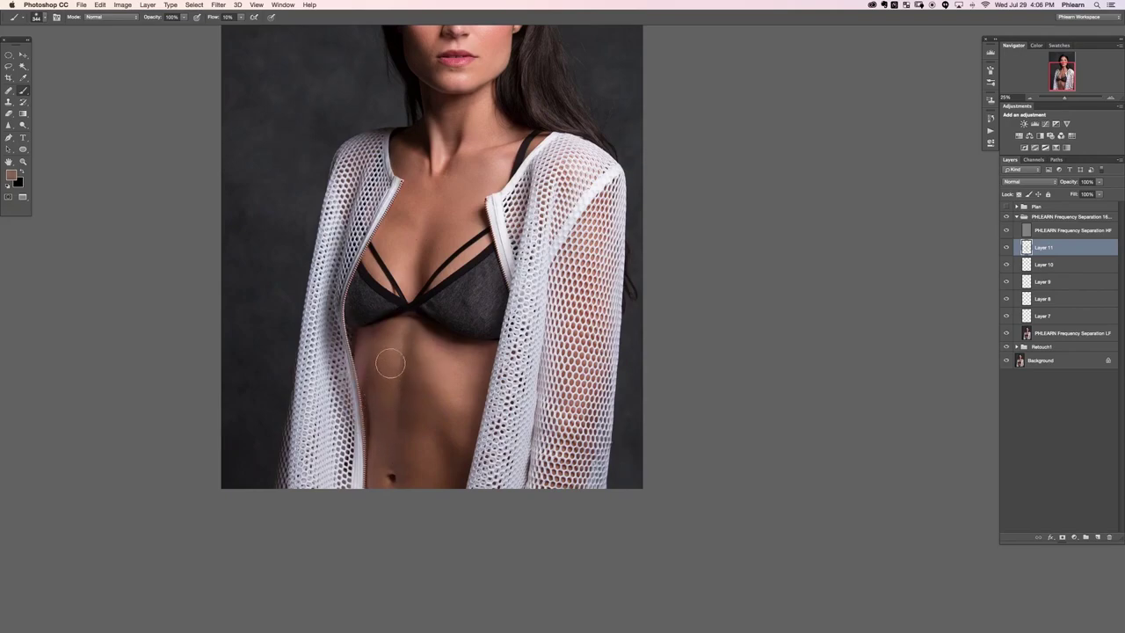
- Even out the middle of the abdomen and the shadowed skin beneath the bra with sampled tones
left_click(403, 351, "alt")
mouse_move(425, 366)
left_mouse_down()
mouse_move(415, 361)
mouse_move(459, 382)
left_mouse_up()
left_click(442, 380, "alt")
left_click(456, 423, "alt")
left_click(447, 377, "alt")
left_click(384, 361, "alt")
left_click(374, 333, "alt")
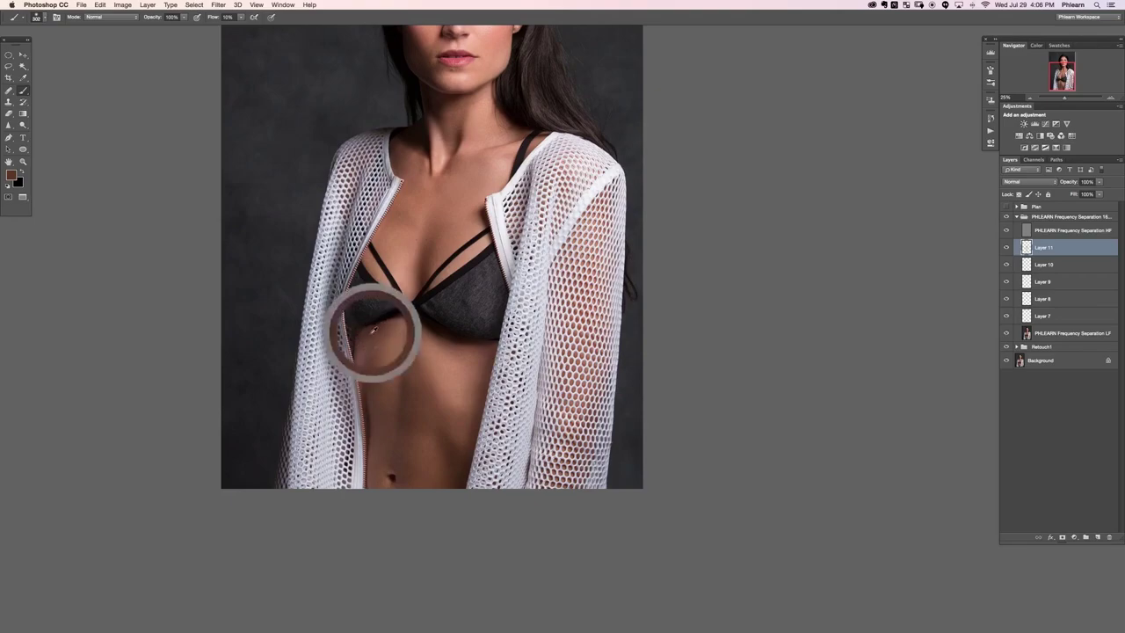
- Try a sampled skin tone on the abdomen beside the cardigan edge, just under the brighter-side bra cup
key("super+plus")
key("super+plus")
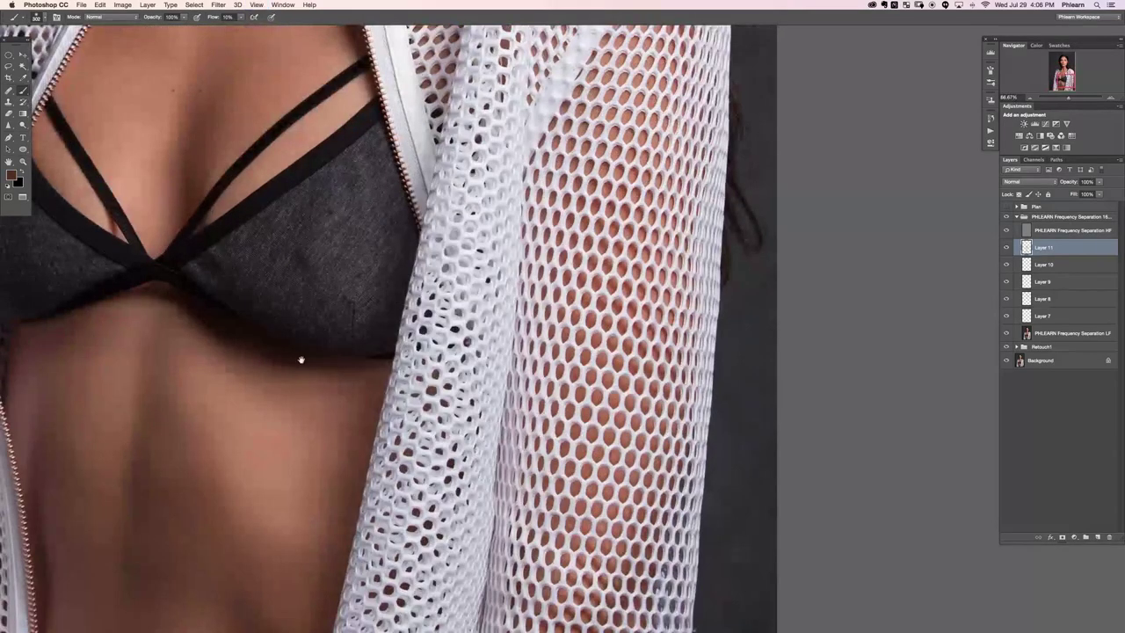
left_click_drag(262, 392, 470, 387)
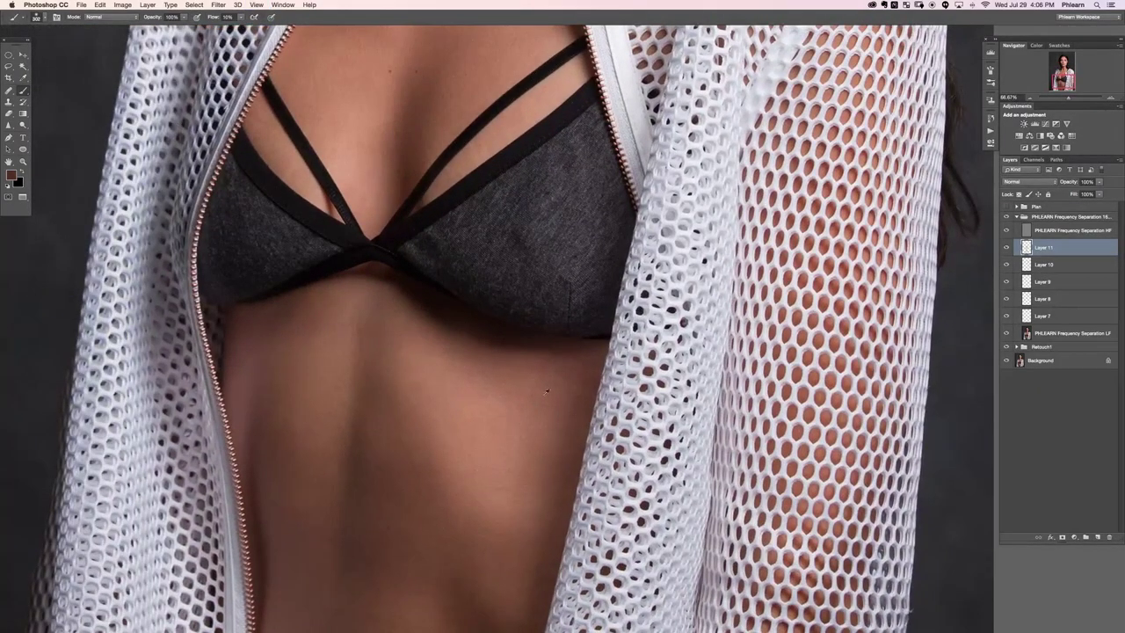
left_click(570, 394, "alt")
key("super+z")
- Sample greys from the brighter-side bra cup and brush them over its fabric to smooth the tones
scroll(477, 449, "down", 5)
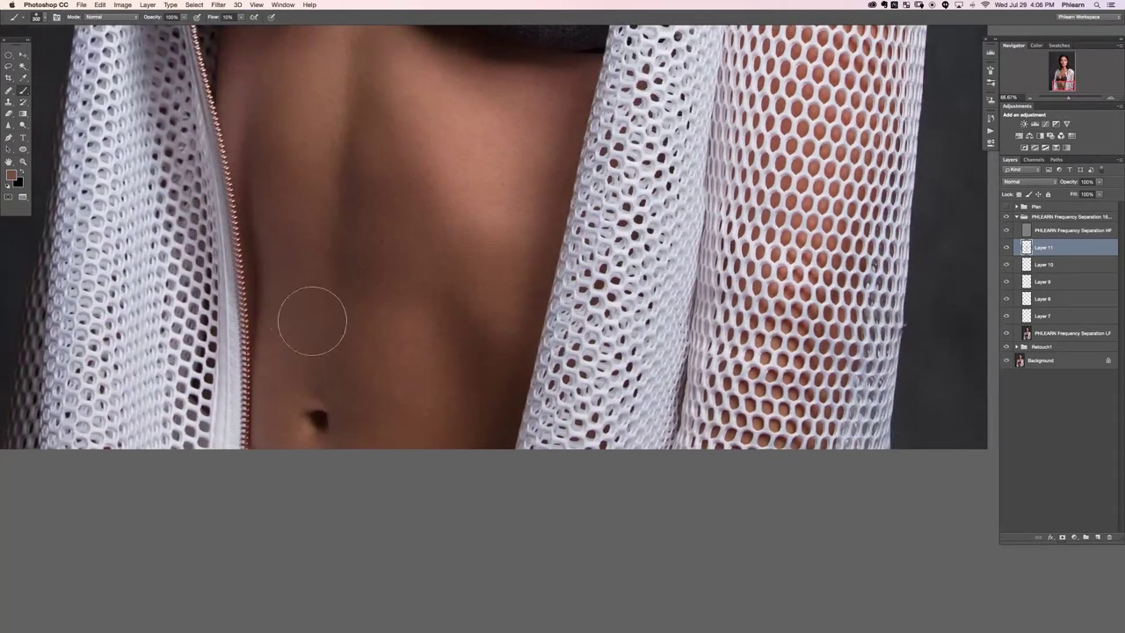
key("super+minus")
key("super+minus")
left_click_drag(543, 263, 463, 447)
key("super+plus")
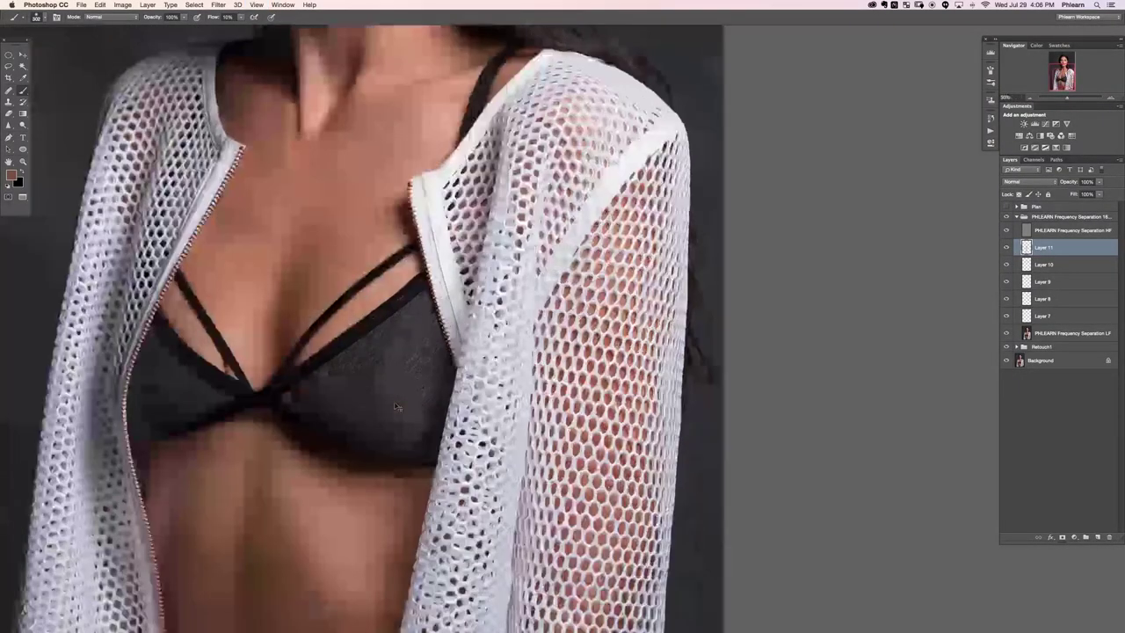
left_click(373, 401, "alt")
left_click_drag(367, 392, 387, 382)
left_click(388, 379, "alt")
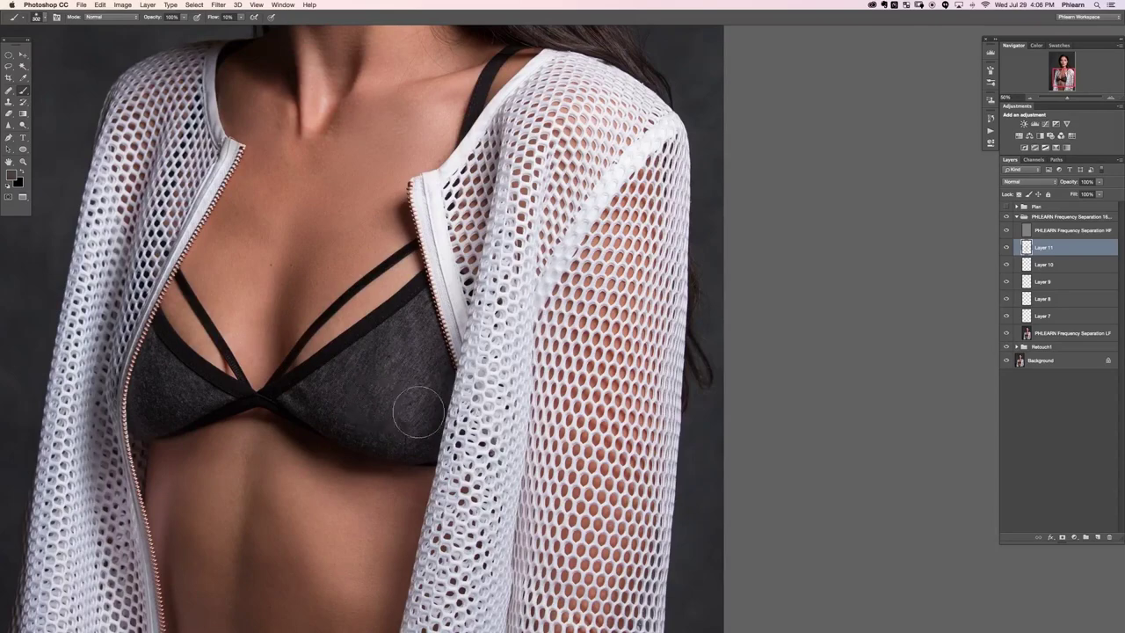
- Compare the torso with and without the Layer 11 painting
key("super+minus")
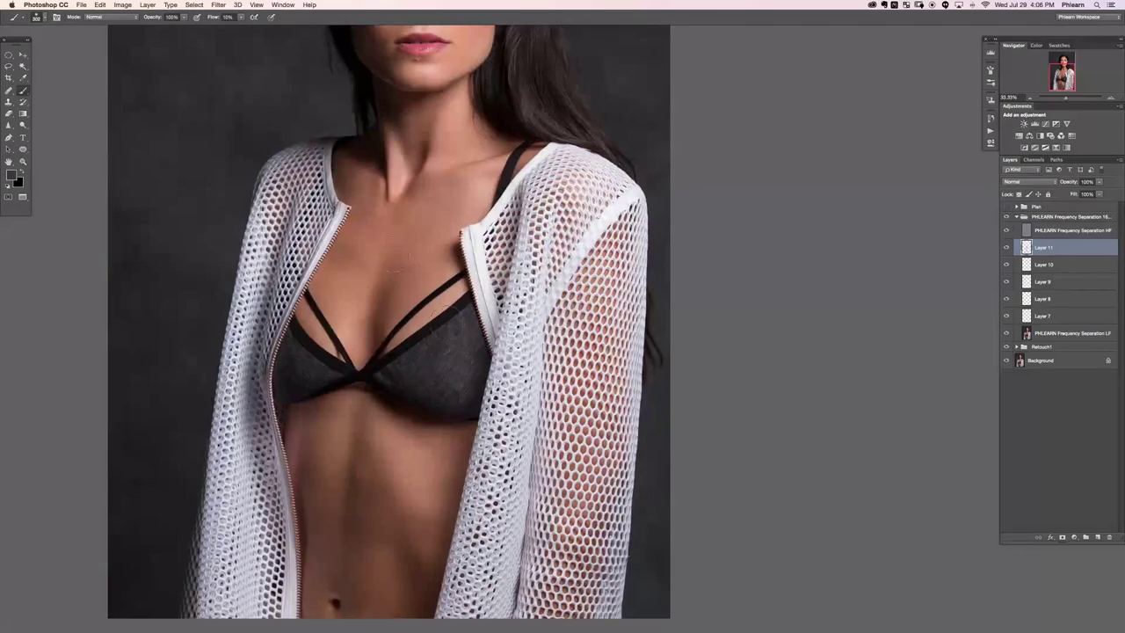
left_click(1006, 231)
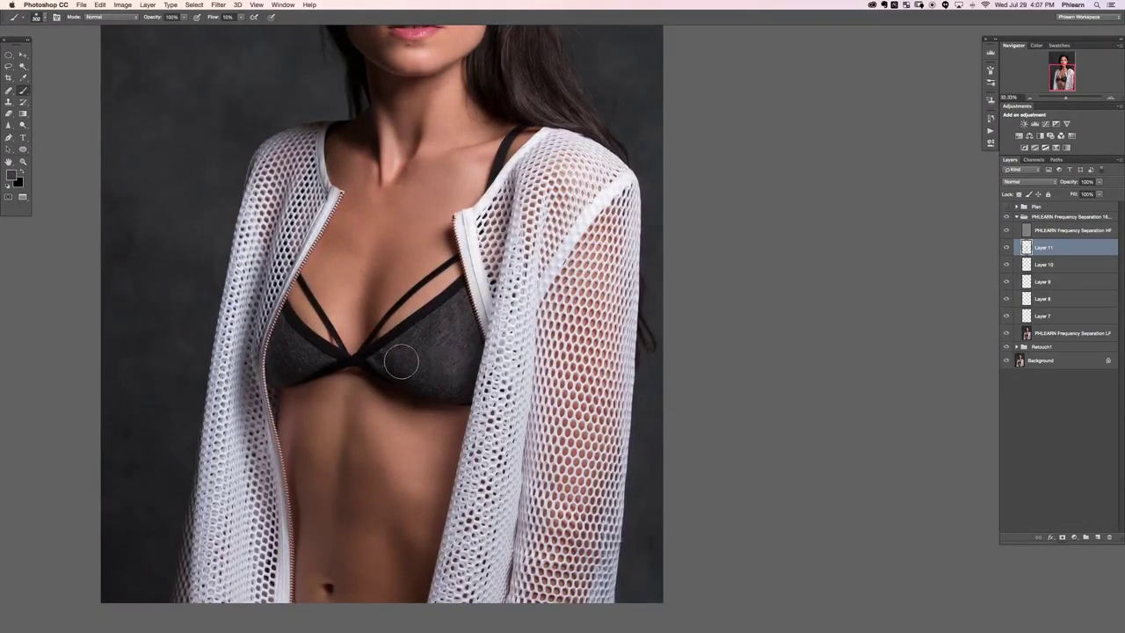
left_click(1007, 247)
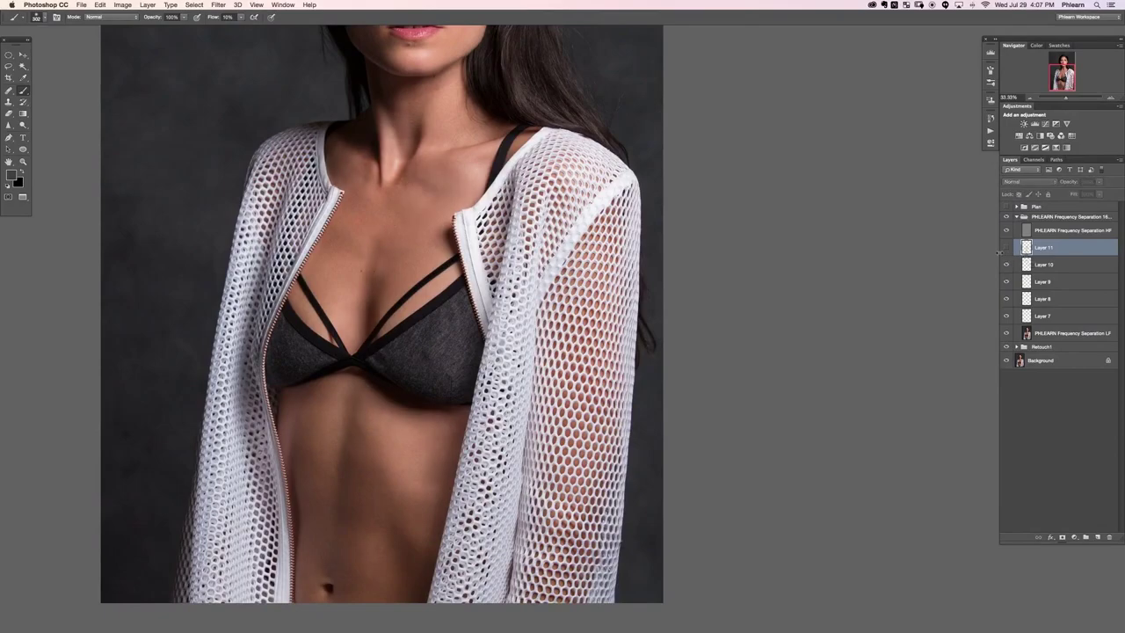
left_click(1006, 248)
left_click(1006, 248)
left_click(1006, 248)
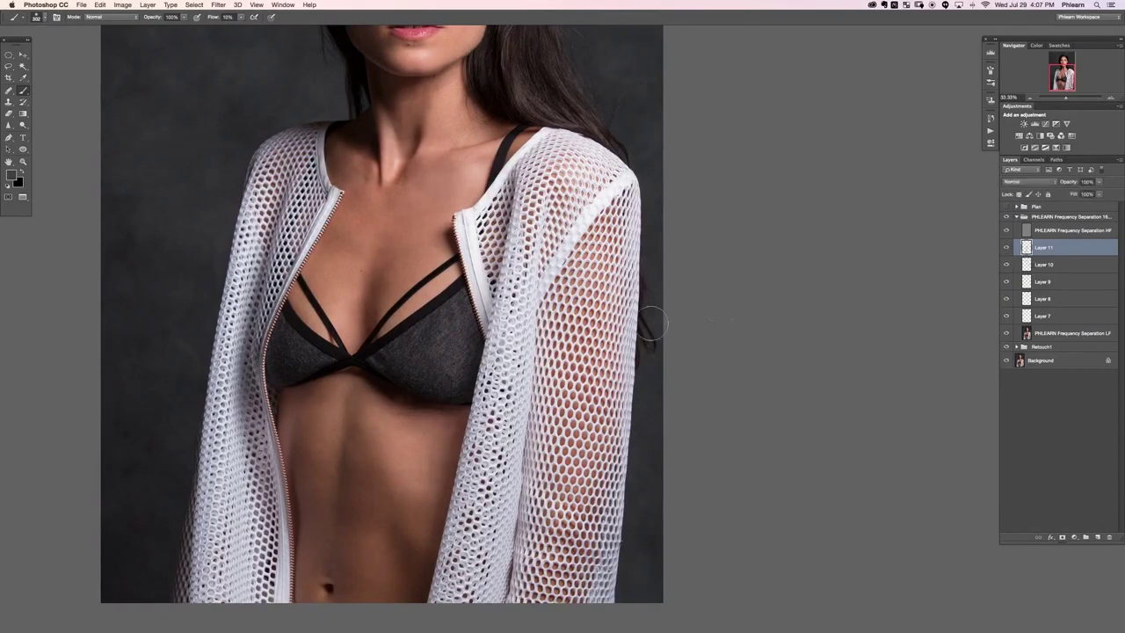
left_click(1006, 248)
left_click(1007, 247)
left_click(1006, 248)
left_click(1006, 247)
- Add another empty layer above Layer 11 and paint sampled fabric tones on the inner part of the larger bra cup
key("super+alt+shift+n")
key("super+plus")
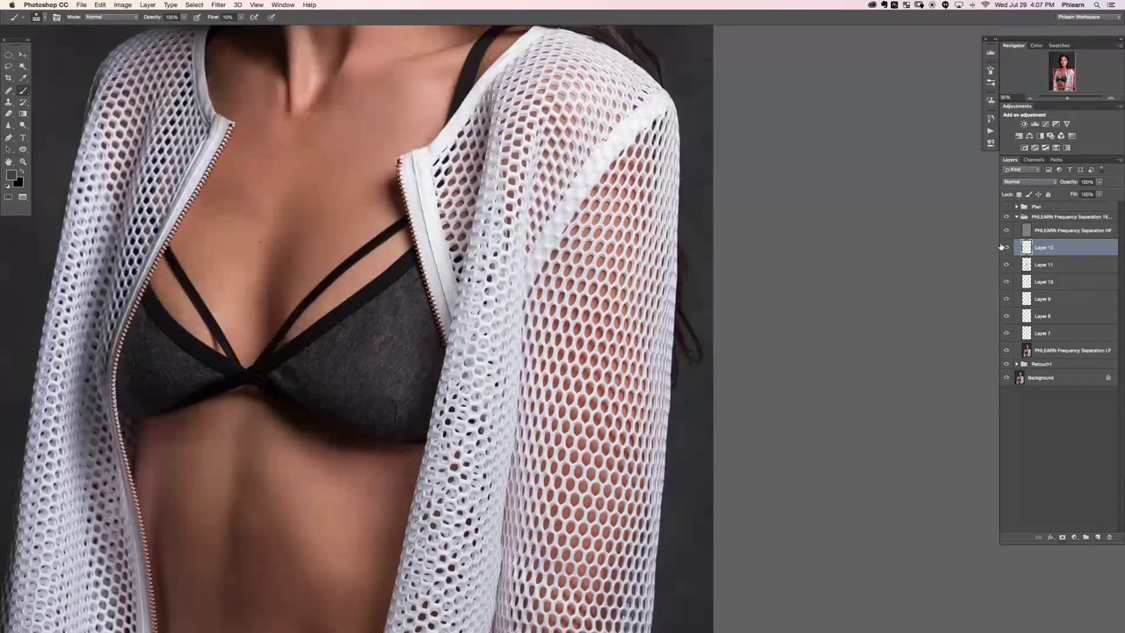
left_click(312, 360, "alt")
mouse_move(317, 362)
left_mouse_down()
mouse_move(281, 377)
mouse_move(304, 360)
mouse_move(296, 366)
mouse_move(325, 378)
mouse_move(281, 379)
left_mouse_up()
left_click(305, 397, "alt")
key("super+minus")
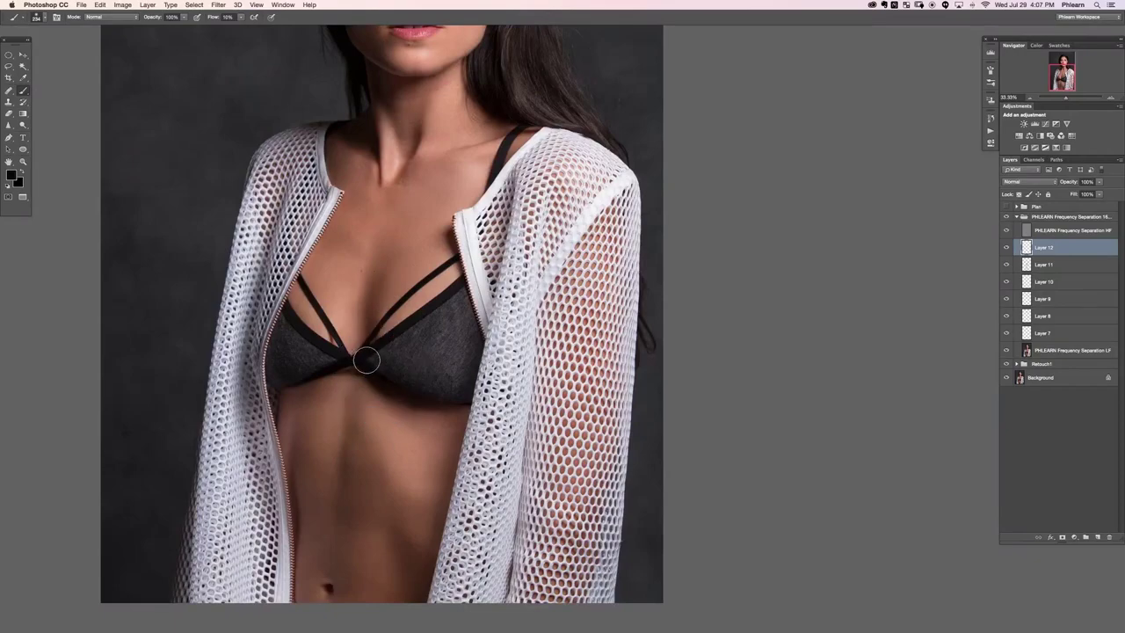
- Blend more sampled dark fabric tones across the bra's centre and the inner edges of both cups
left_click(397, 350, "alt")
mouse_move(387, 360)
left_mouse_down()
mouse_move(423, 359)
mouse_move(377, 361)
mouse_move(487, 377)
mouse_move(391, 359)
mouse_move(520, 370)
mouse_move(320, 382)
mouse_move(316, 361)
mouse_move(347, 366)
mouse_move(329, 360)
mouse_move(340, 356)
left_mouse_up()
left_click(382, 370, "alt")
left_click(394, 356, "alt")
left_click(385, 373, "alt")
left_click(342, 359, "alt")
- Examine the bra cup's fabric texture at 100% with the high-frequency layer hidden and shown
key("super+equal")
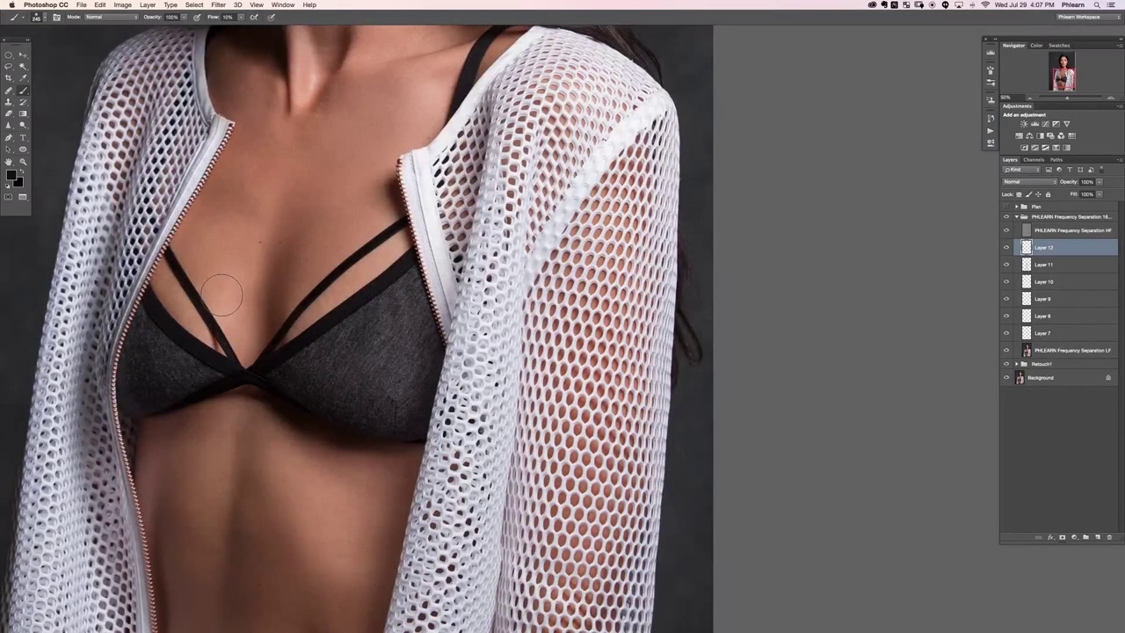
key("super+equal")
key("super+equal")
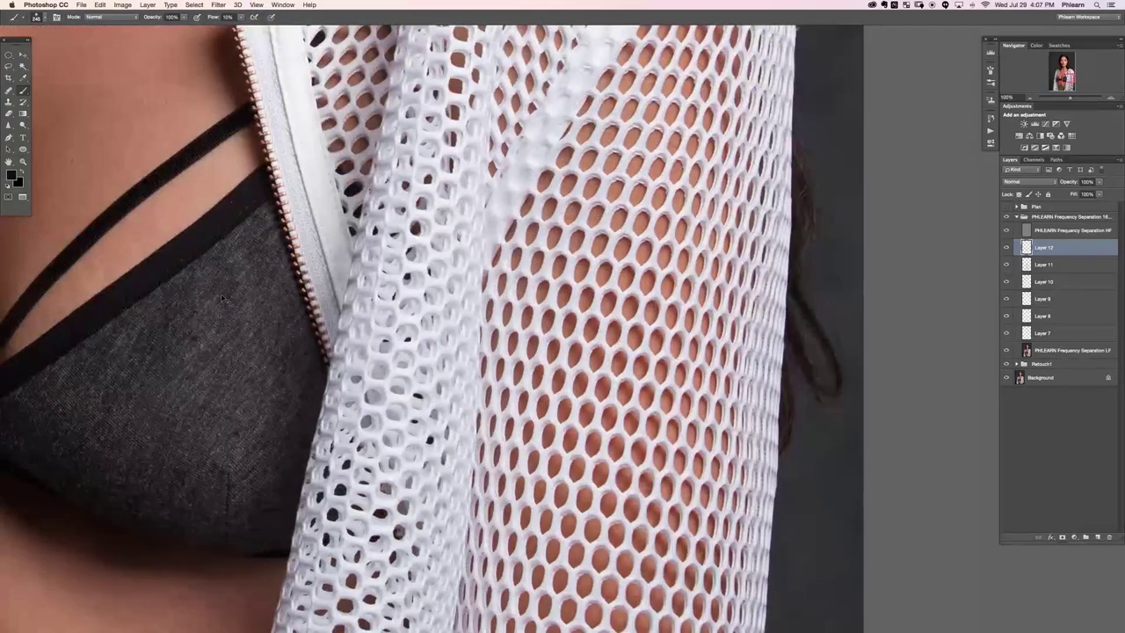
left_click_drag(363, 432, 544, 301)
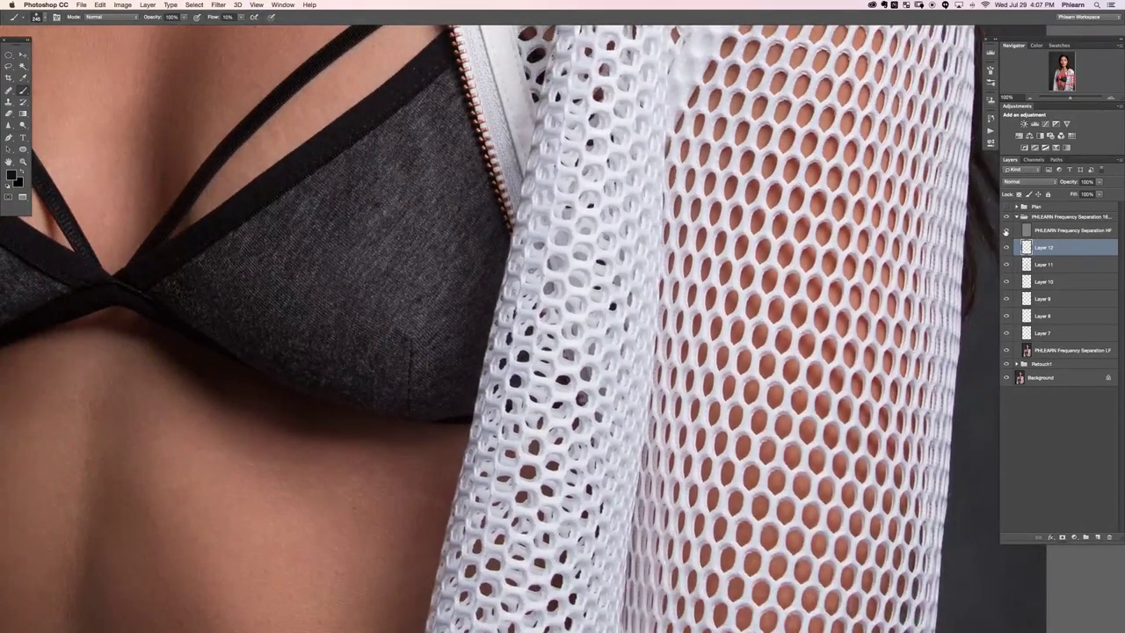
left_click(1005, 231)
left_click(1006, 230)
left_click(1006, 231)
left_click(1006, 230)
- Select the high-frequency texture layer and set the Clone Stamp to sample only the Current Layer
left_click(1061, 232)
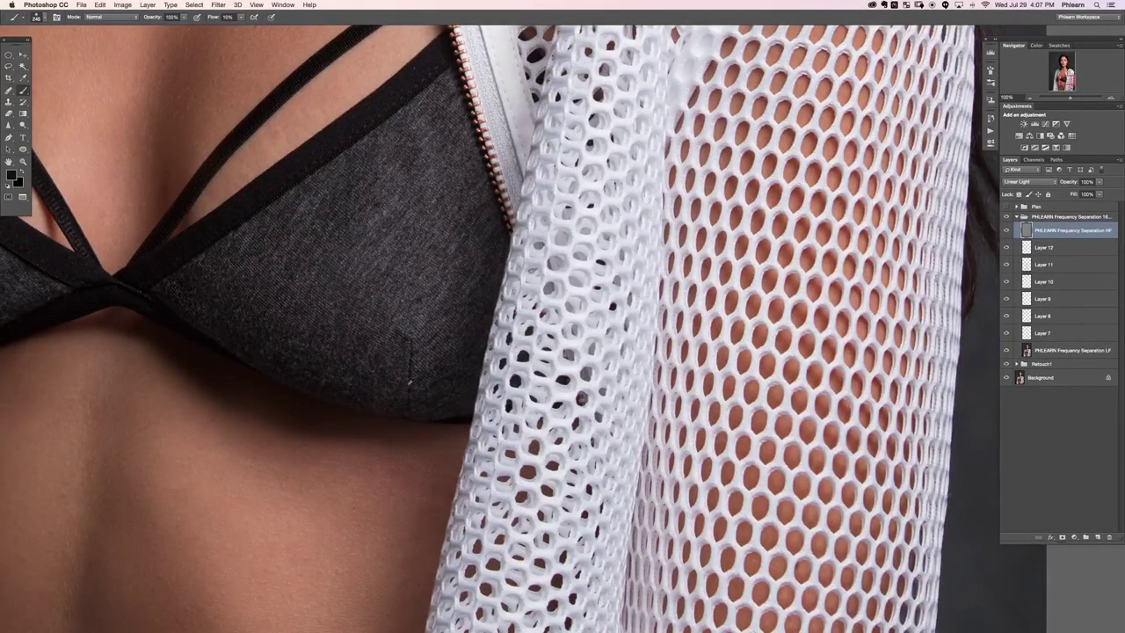
key("s")
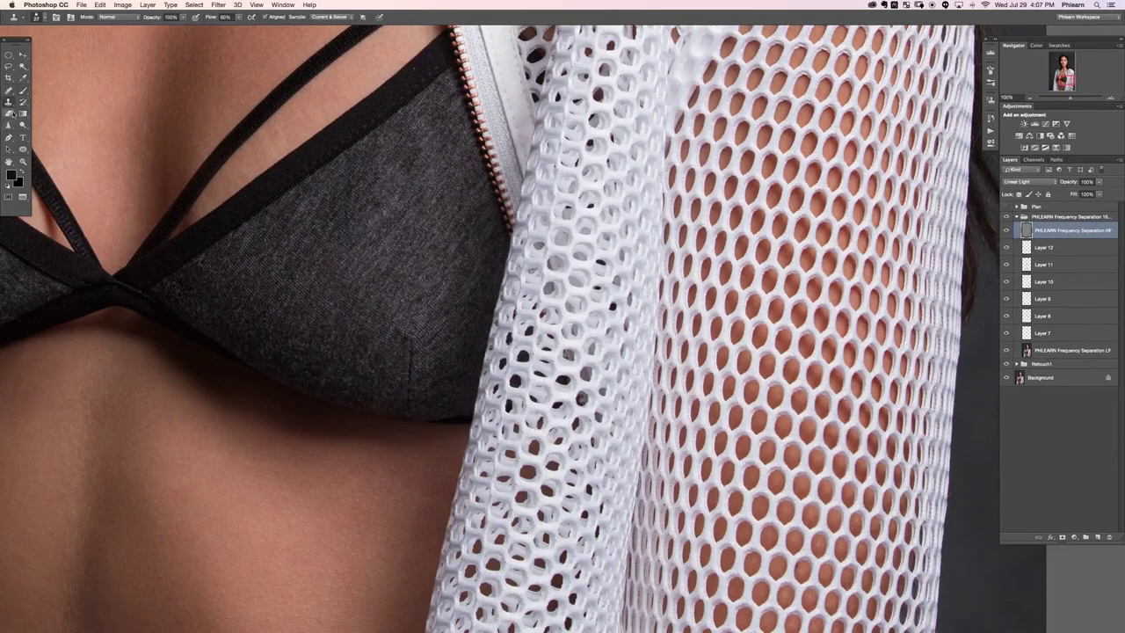
left_click(324, 18)
left_click(325, 11)
- Check the bra cup with the high-frequency texture layer off and on, and look over the lower torso
left_click(1007, 230)
left_click(1007, 230)
key("super+minus")
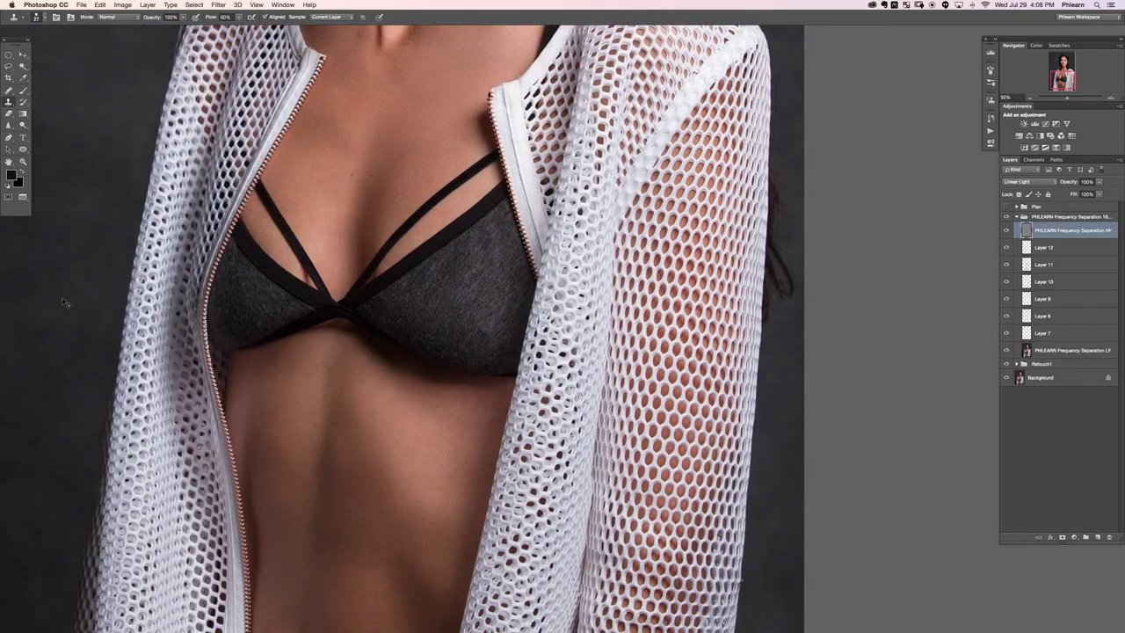
scroll(518, 275, "down", 5)
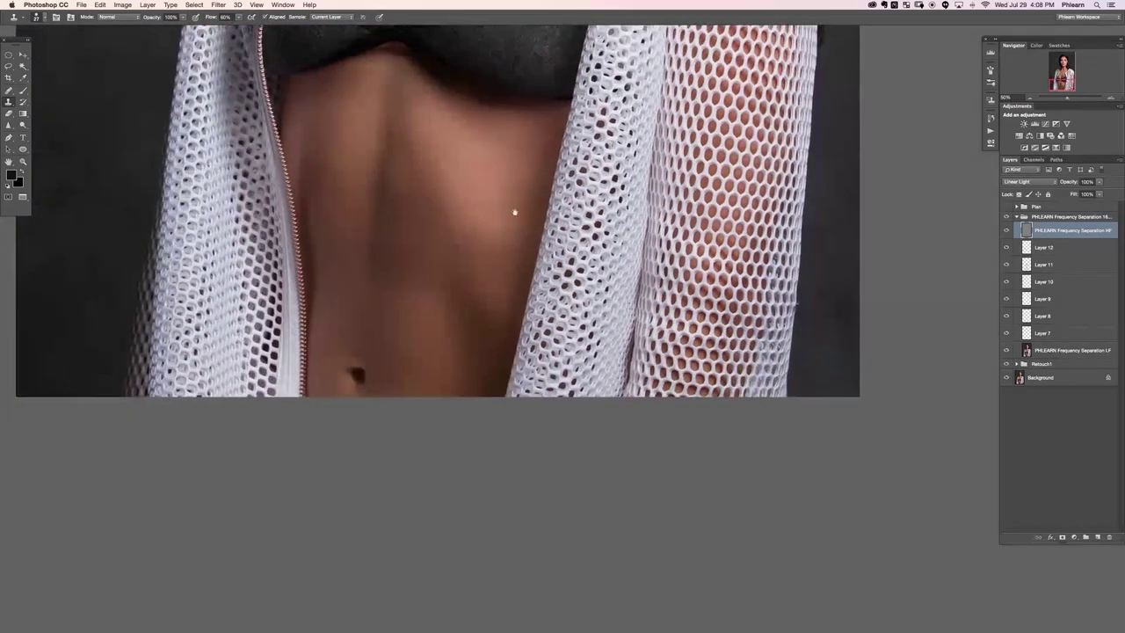
- Check the bra and torso with the high-frequency layer and Layer 11 hidden and shown, and look over the whole portrait
scroll(515, 211, "up", 5)
scroll(420, 281, "down", 2)
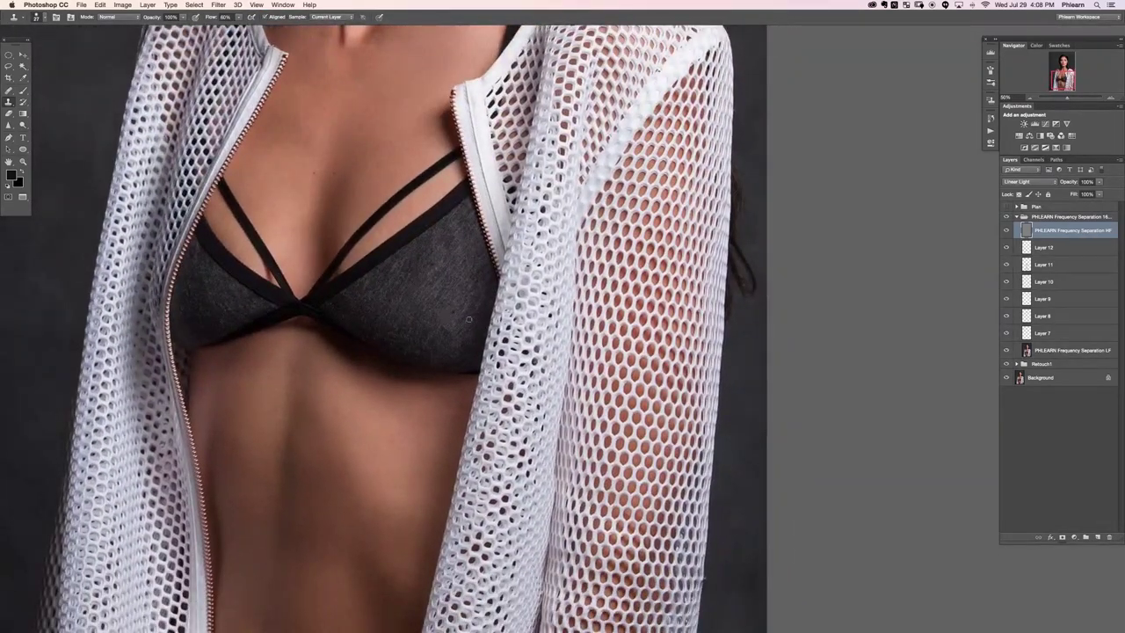
left_click(1007, 232)
left_click(1007, 232)
left_click(1007, 264)
left_click(1007, 263)
scroll(402, 471, "up", 5)
scroll(391, 325, "down", 6)
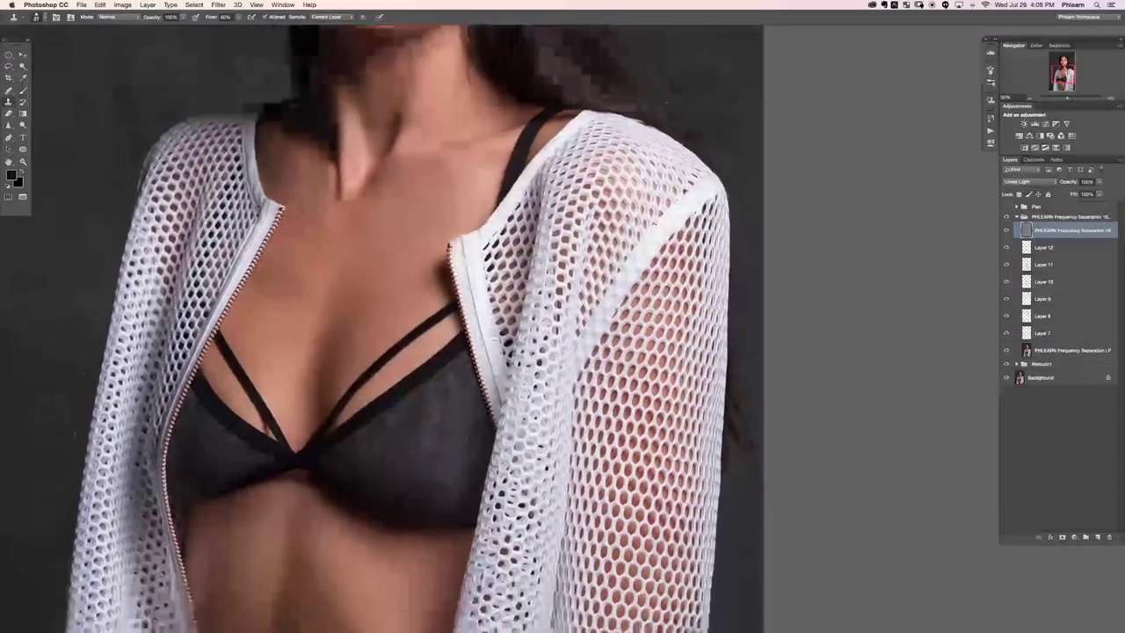
scroll(410, 358, "up", 2)
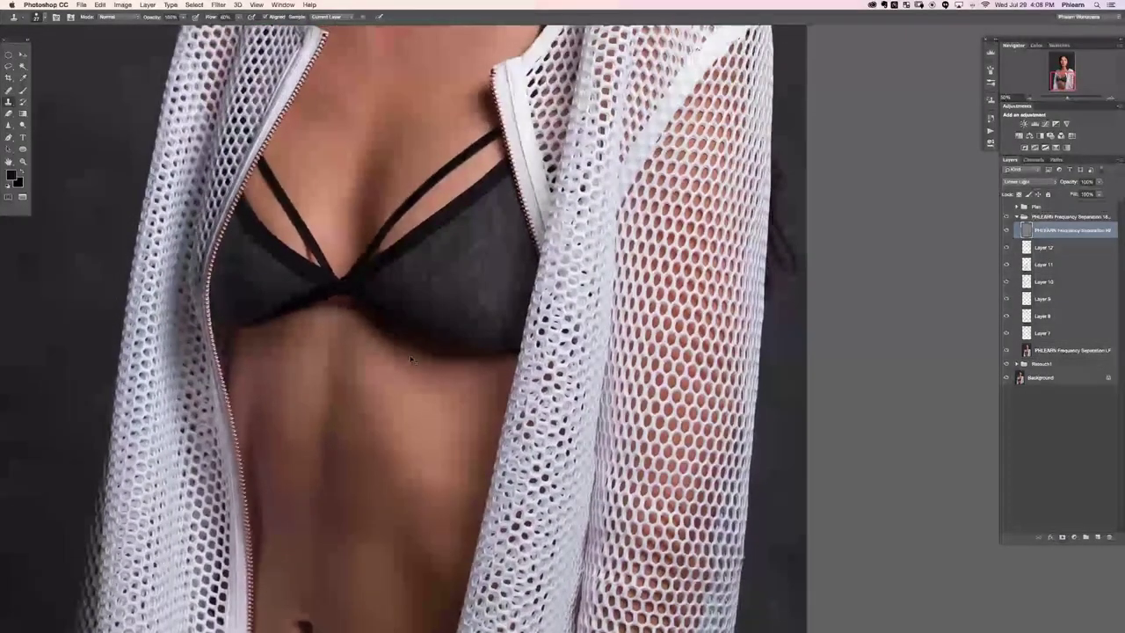
key("super+minus")
key("super+minus")
key("super+minus")
key("super+plus")
scroll(409, 358, "down", 2)
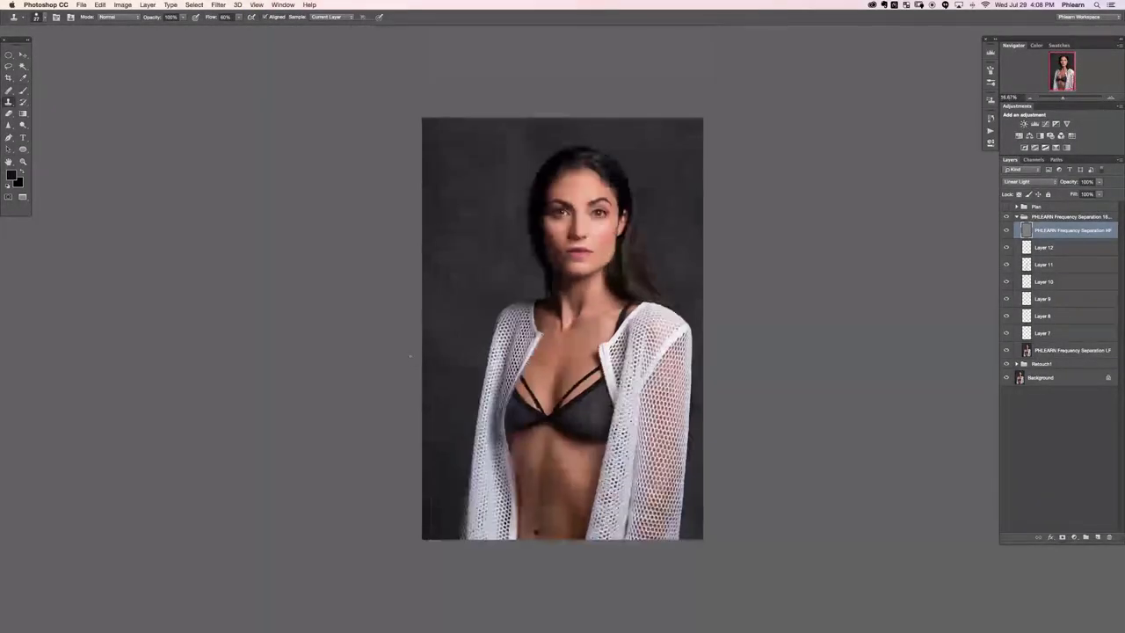
scroll(307, 301, "right", 4)
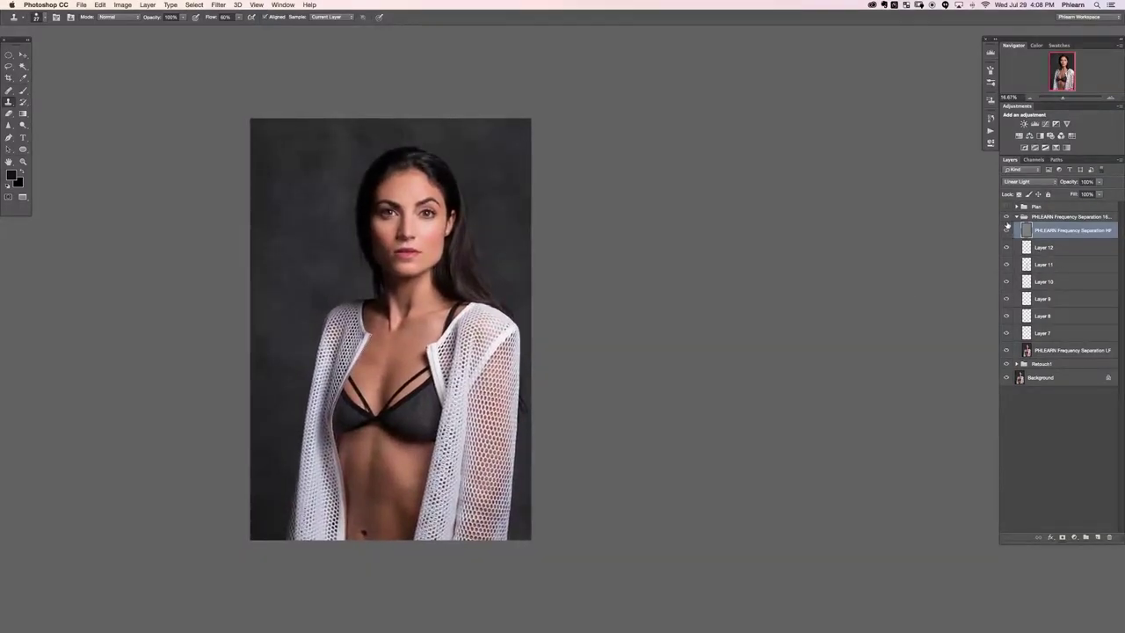
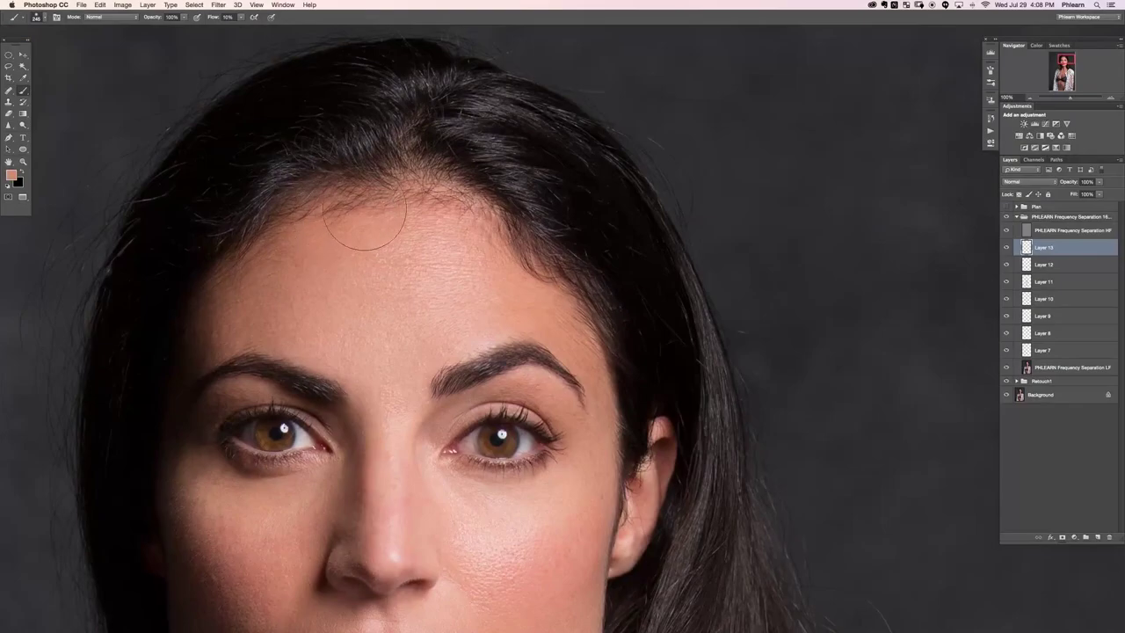
- Paint sampled skin and hair tones along the forehead's hairline and temples on Layer 13
key("super+minus")
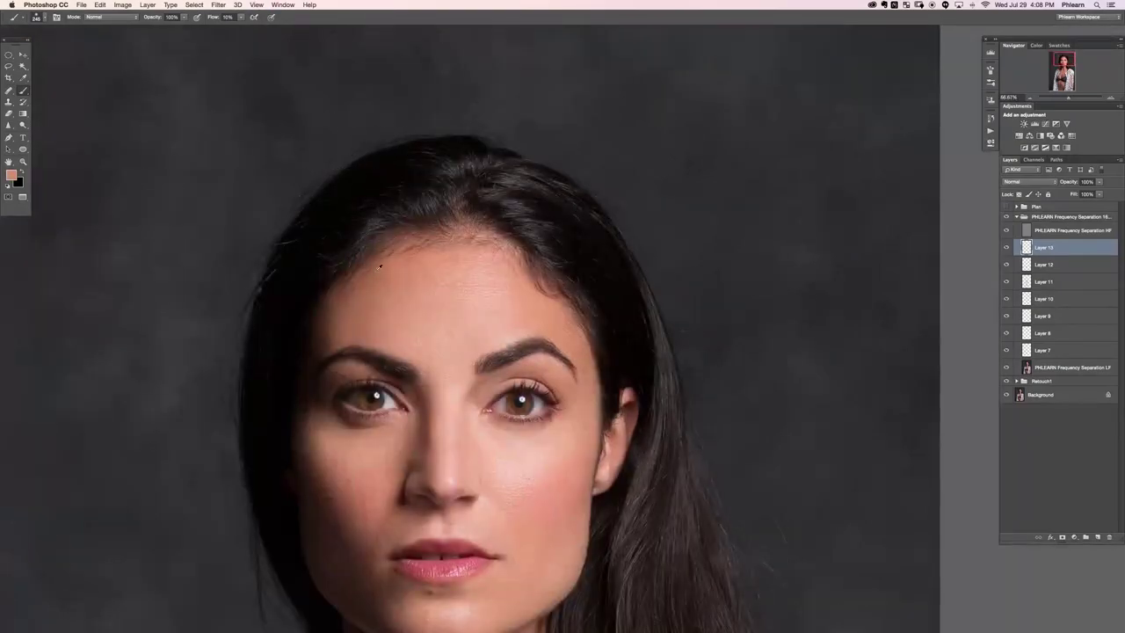
left_click(344, 288, "alt")
mouse_move(343, 288)
left_mouse_down()
mouse_move(370, 255)
mouse_move(431, 248)
mouse_move(412, 262)
mouse_move(435, 236)
mouse_move(471, 248)
mouse_move(455, 260)
mouse_move(522, 276)
mouse_move(566, 325)
left_mouse_up()
left_click(468, 260, "alt")
left_click(586, 321, "alt")
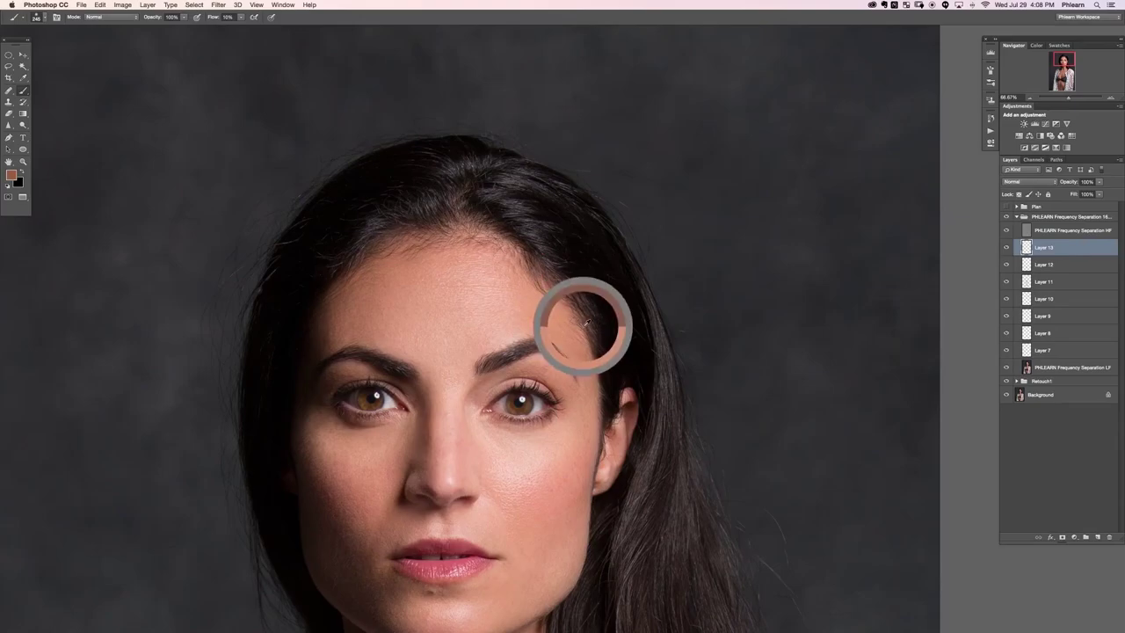
key("super+plus")
key("super+plus")
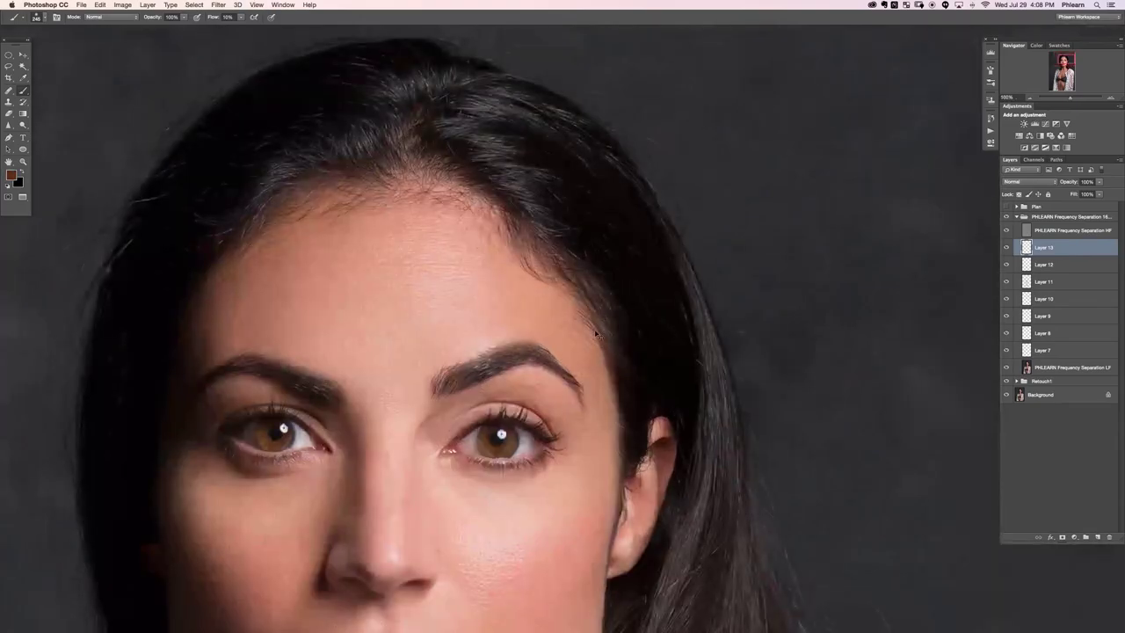
left_click_drag(206, 216, 431, 348)
scroll(434, 350, "down", 3)
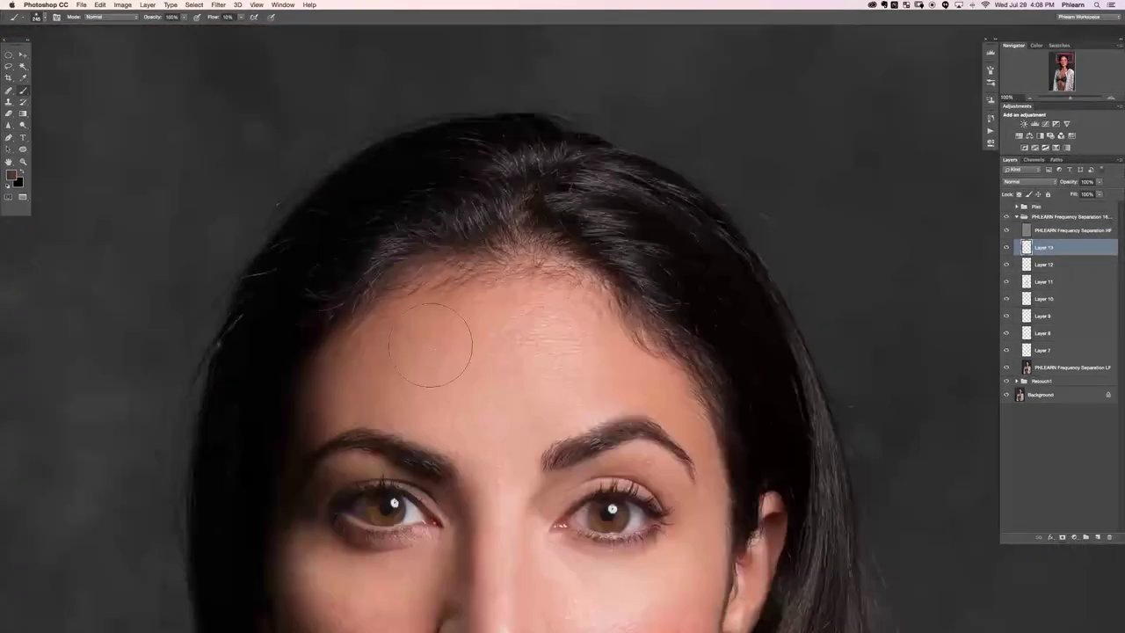
- Clone clean skin texture over the stray hairs at the forehead's hairline with the Clone Stamp on the high-frequency layer
left_click(1007, 231)
left_click(1006, 232)
left_click(1025, 233)
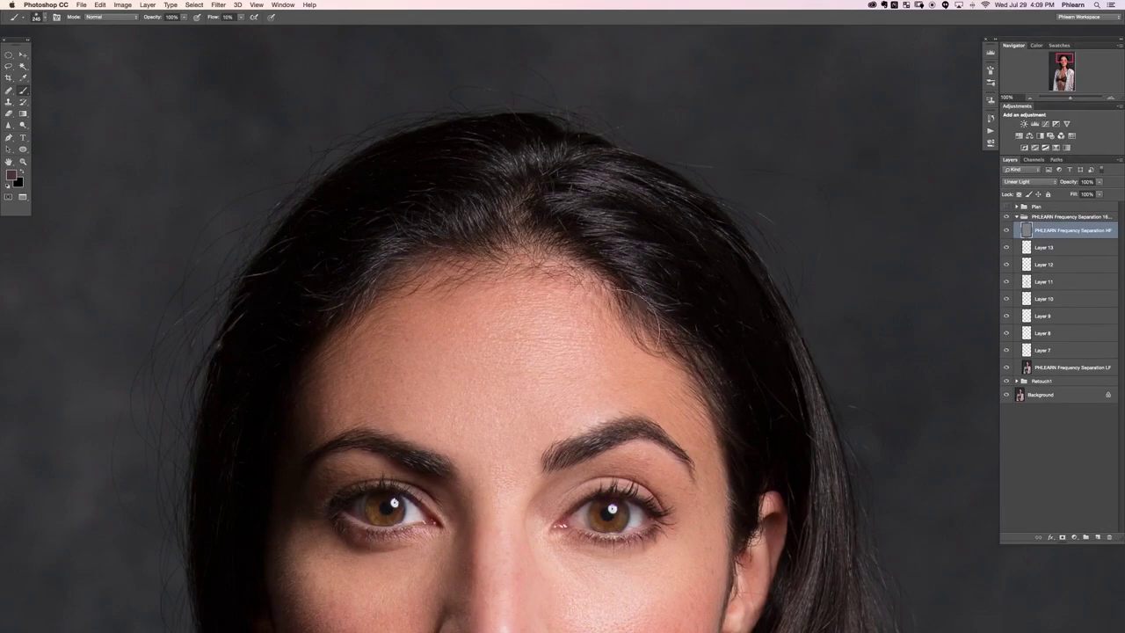
key("j")
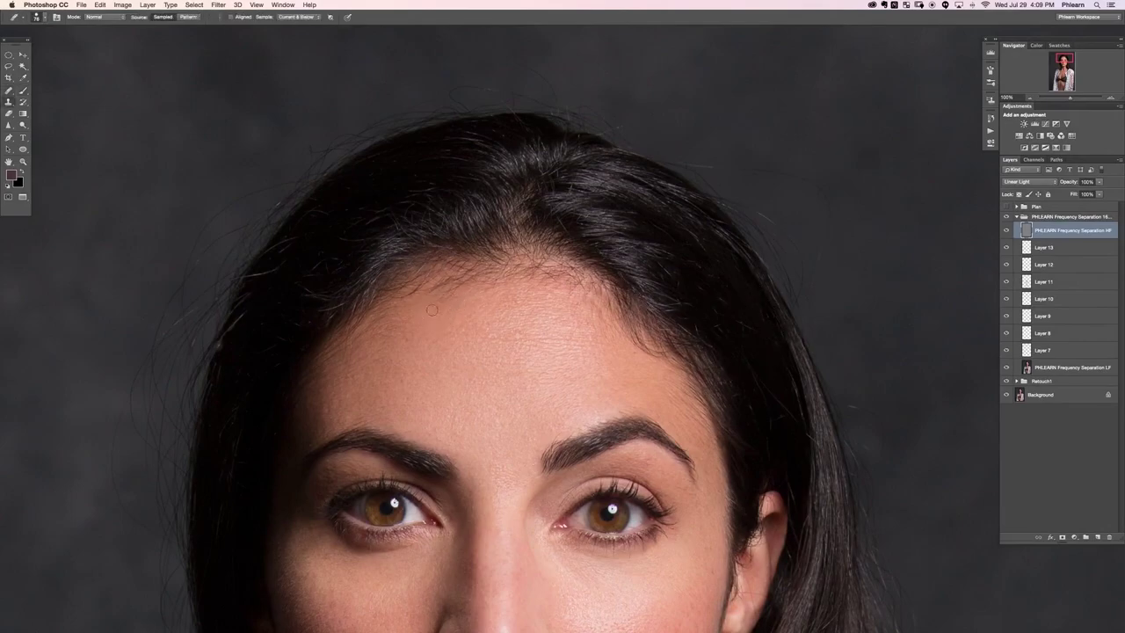
key("s")
left_click_drag(448, 303, 444, 302)
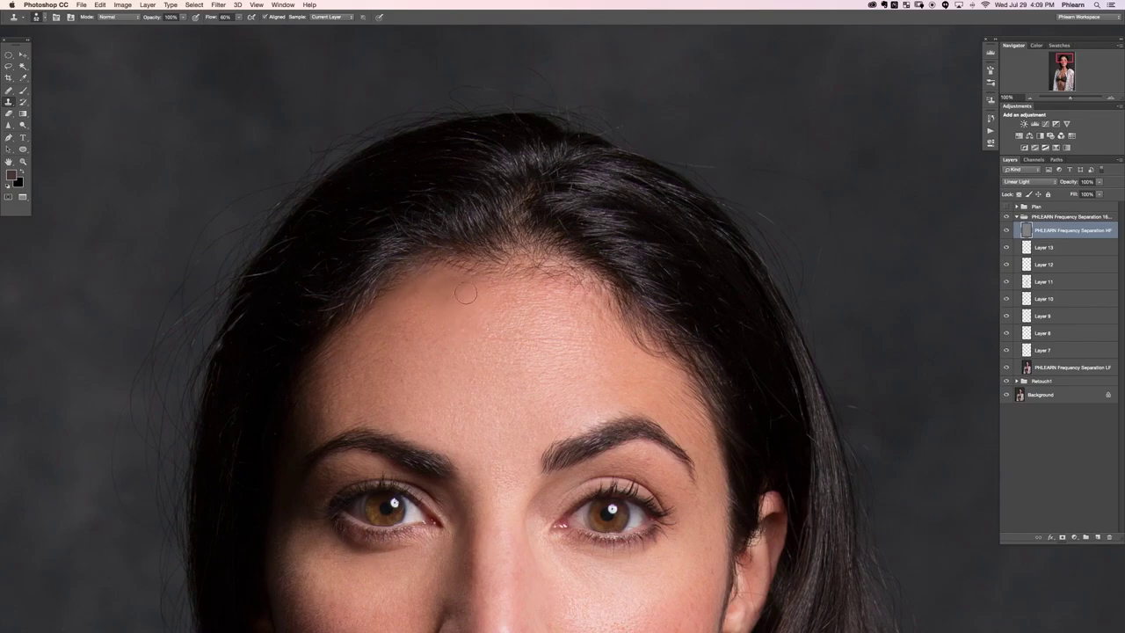
- Compare the hairline before and after the texture cloning, and examine the forehead and face at several magnifications
key("super+z")
key("super+z")
key("super+z")
key("super+z")
key("super+minus")
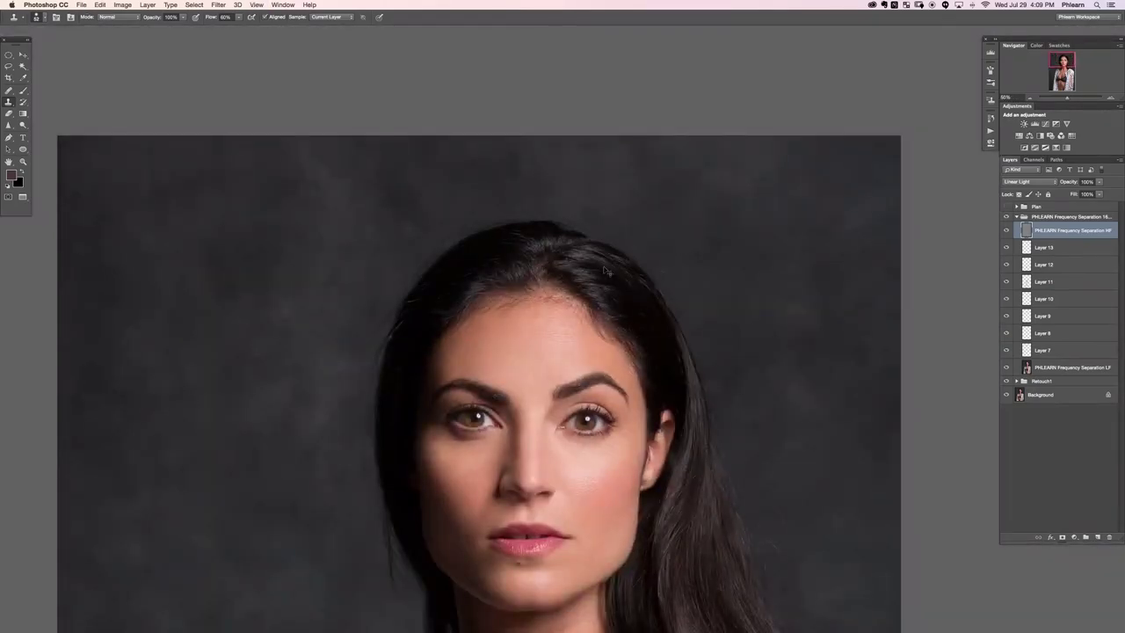
key("super+equal")
key("super+equal")
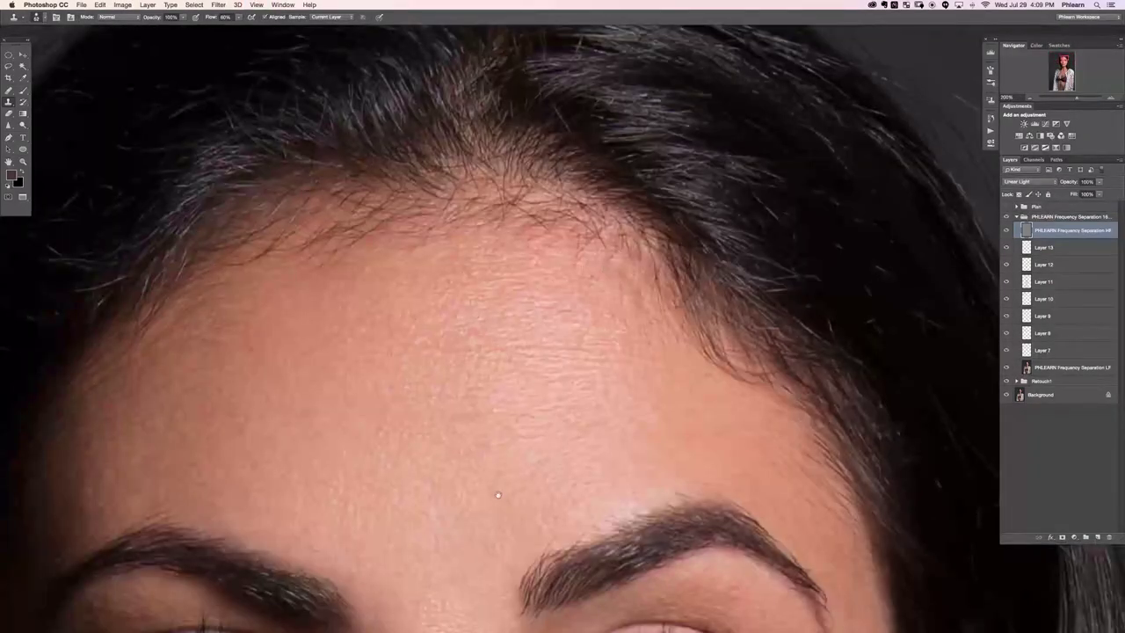
key("super+minus")
key("super+minus")
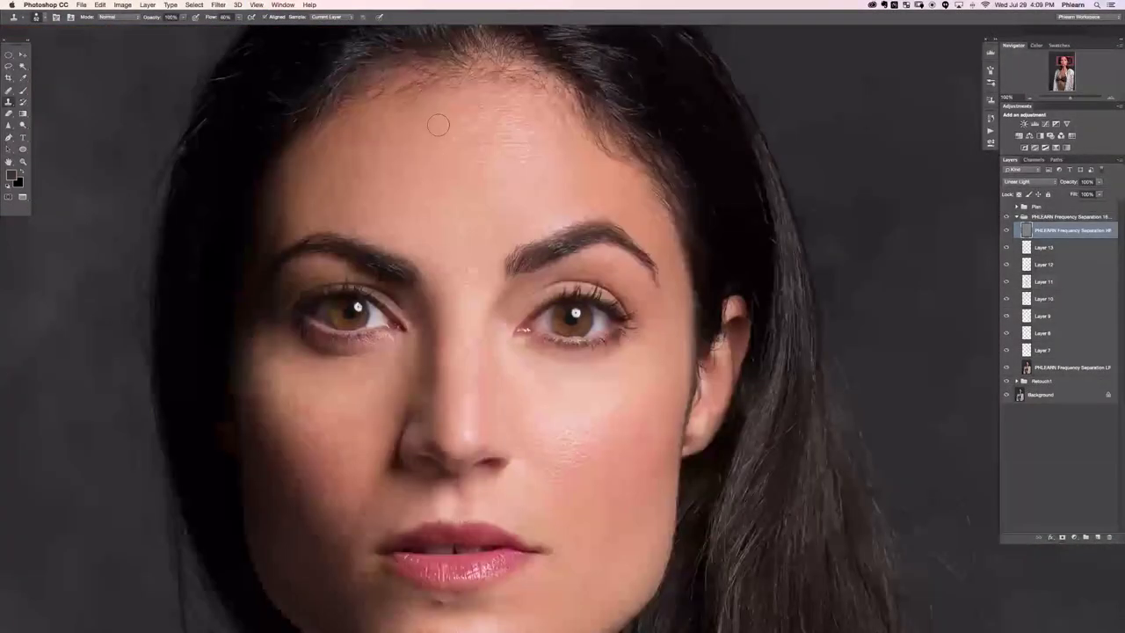
left_click_drag(436, 302, 359, 242)
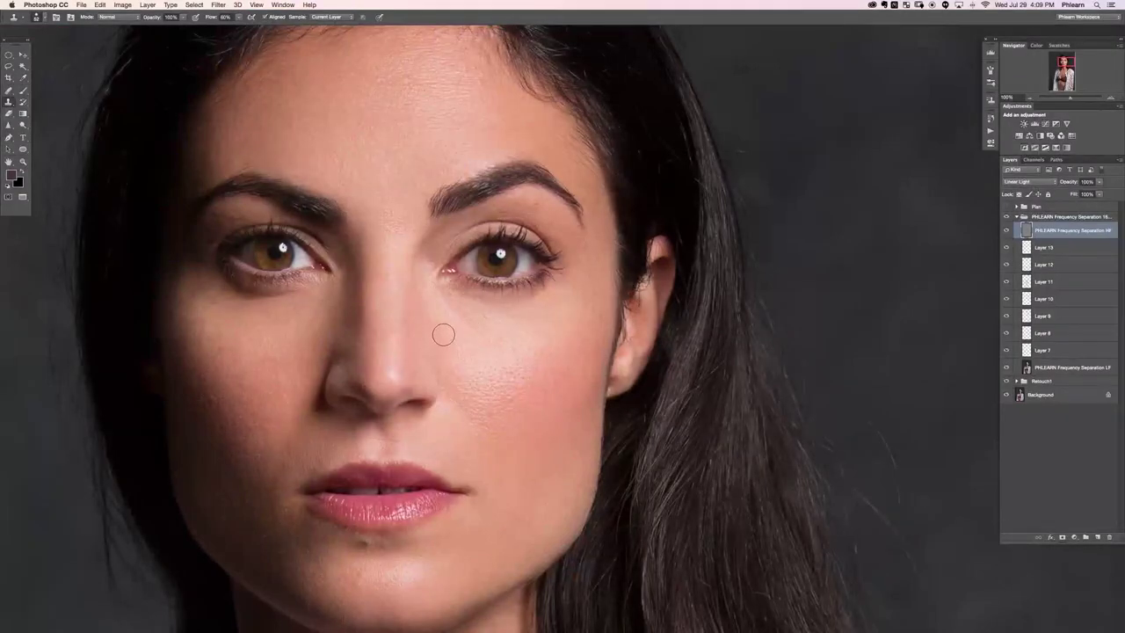
- On a new layer above Layer 13, brush sampled shadow tones along the nose's shaded side up to the inner eye corner
left_click(1072, 253)
key("alt+shift+super+n")
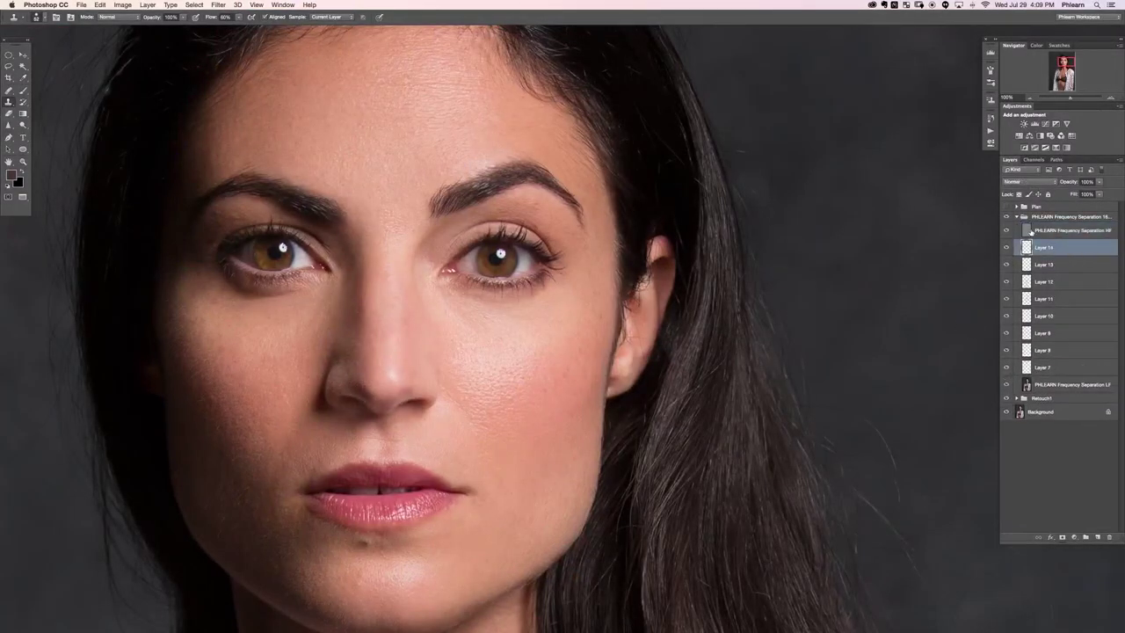
key("b")
mouse_move(379, 302)
left_mouse_down()
mouse_move(361, 302)
mouse_move(372, 300)
left_mouse_up()
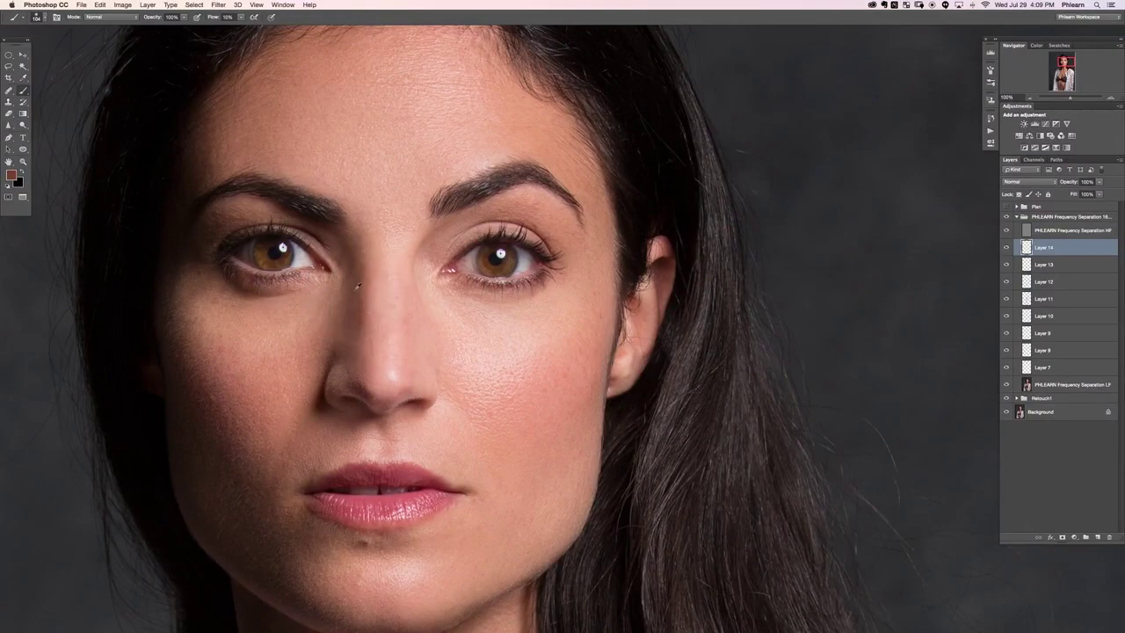
left_click(349, 351)
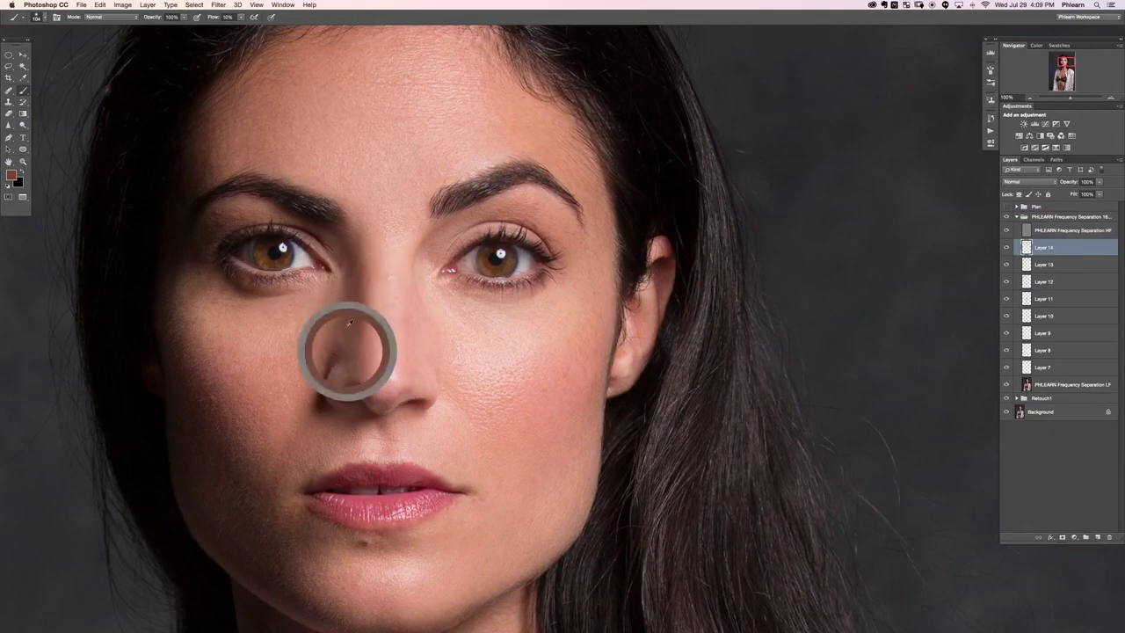
left_click(349, 264)
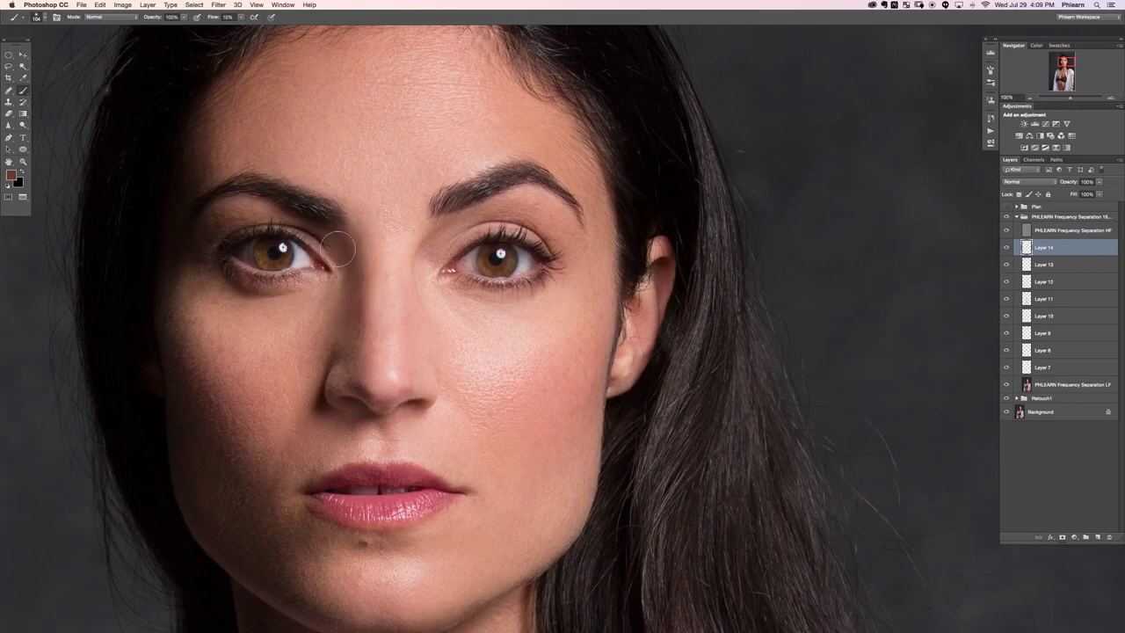
- Blend sampled dark tones around the shaded eye's outer corner and a lighter skin tone at the other eye's inner corner
left_click(217, 225)
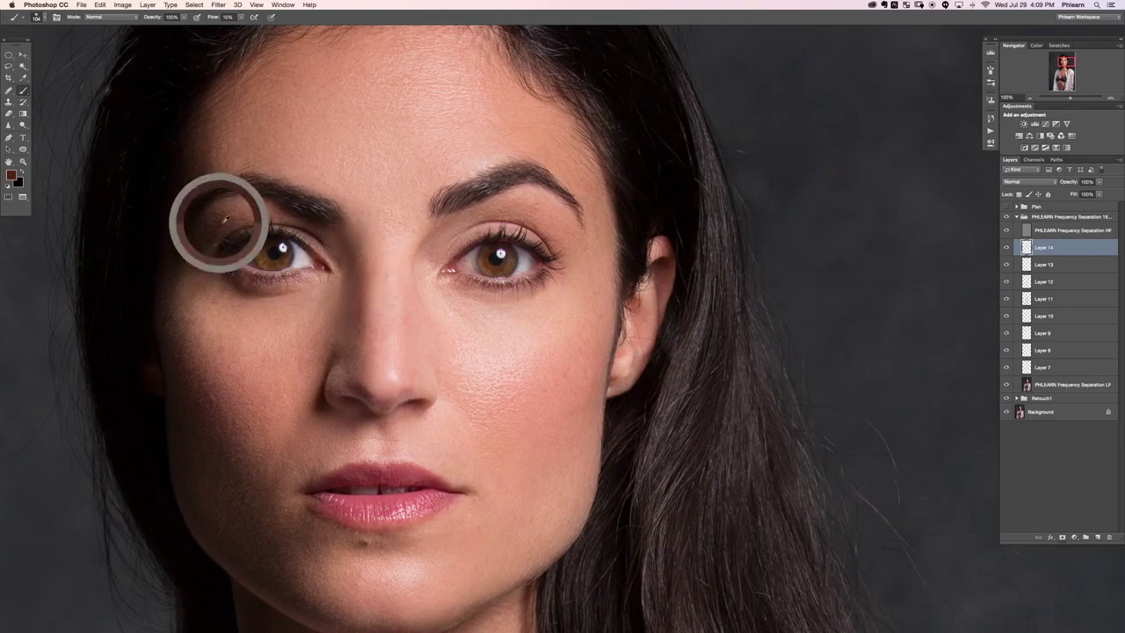
left_click(214, 232)
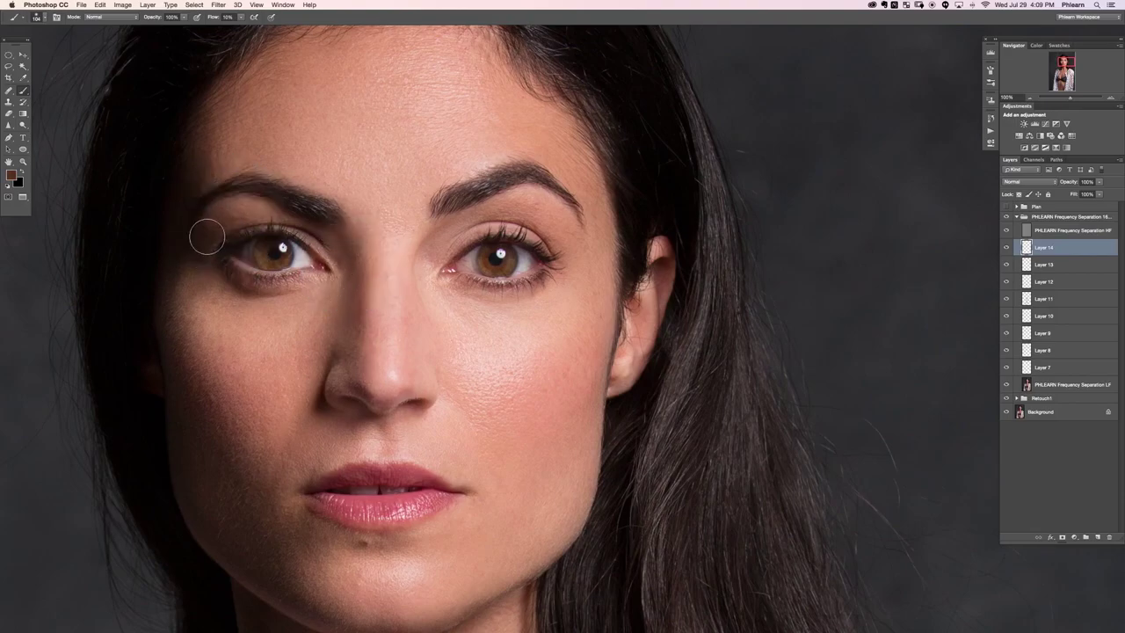
left_click(215, 232)
left_click(204, 257)
left_click(419, 261, "alt")
mouse_move(430, 264)
left_mouse_down()
mouse_move(430, 247)
mouse_move(434, 256)
left_mouse_up()
- On a new layer with increased brush flow, paint sampled skin tones over the brightly lit cheek and undo the last stroke
key("super+alt+shift+n")
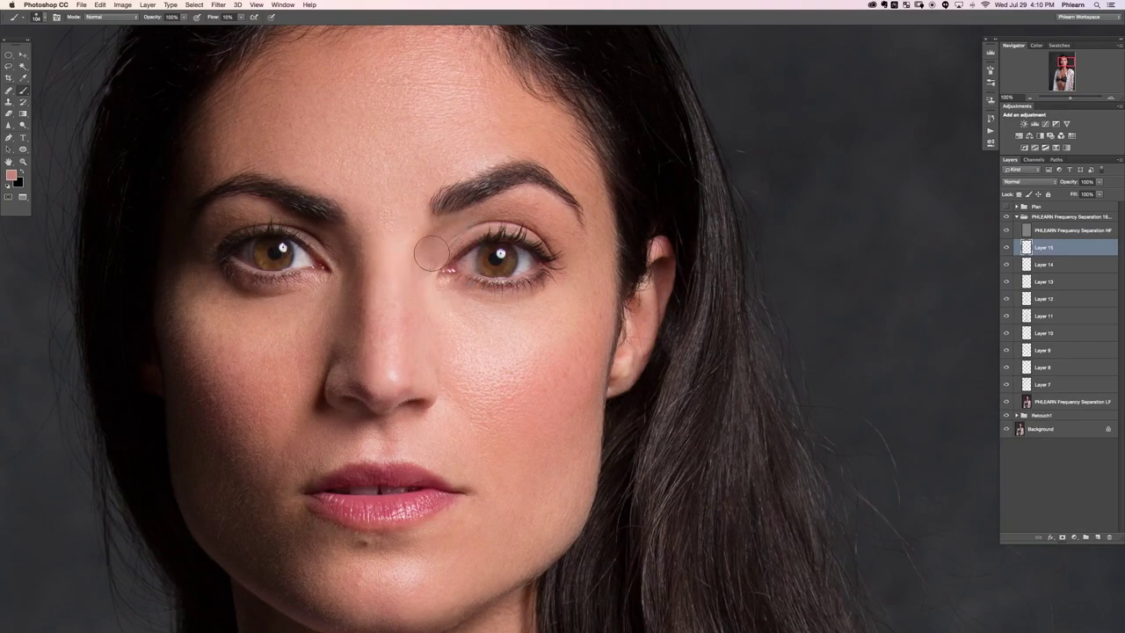
key("shift+2")
left_click(482, 300, "alt")
mouse_move(575, 356)
left_mouse_down()
mouse_move(553, 397)
mouse_move(579, 334)
mouse_move(546, 413)
mouse_move(558, 384)
mouse_move(579, 381)
mouse_move(595, 471)
left_mouse_up()
key("super+z")
scroll(567, 360, "down", 2)
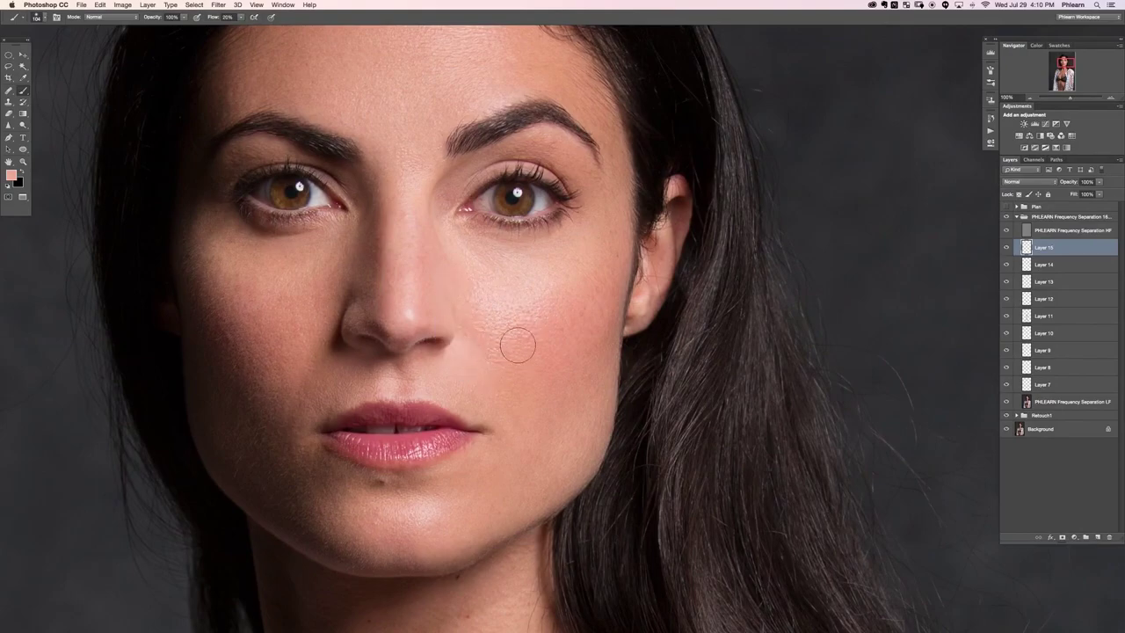
- Blend sampled skin tones over the cheek beneath the shaded eye with a 244-pixel brush
key("super+minus")
key("super+minus")
key("super+minus")
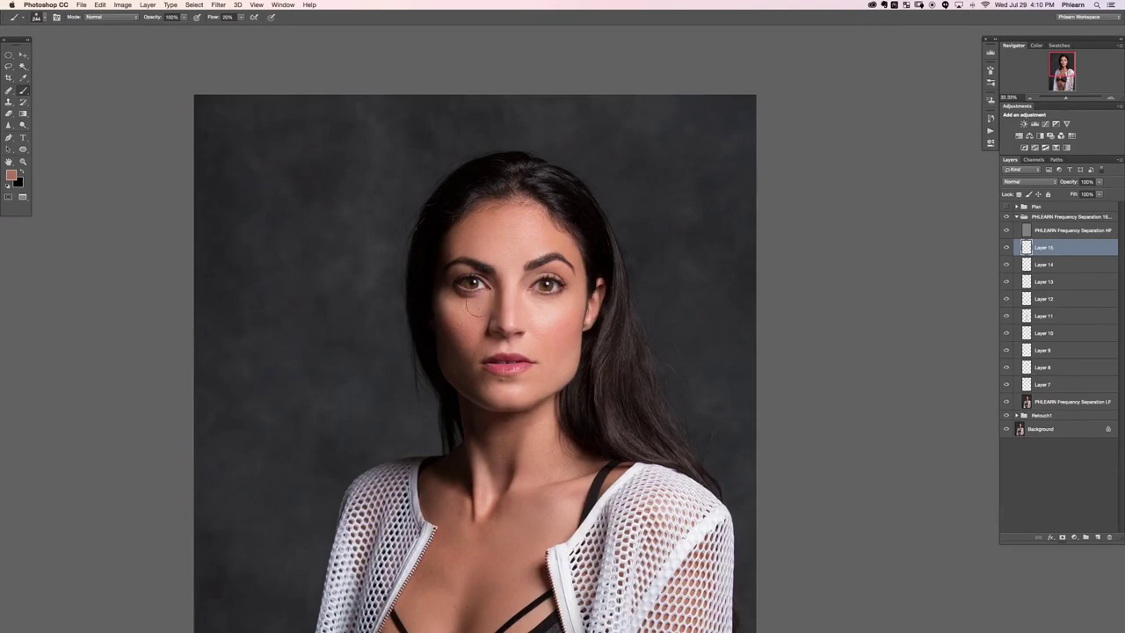
left_click(475, 313, "alt")
left_click(470, 311, "alt")
left_click_drag(614, 493, 558, 418)
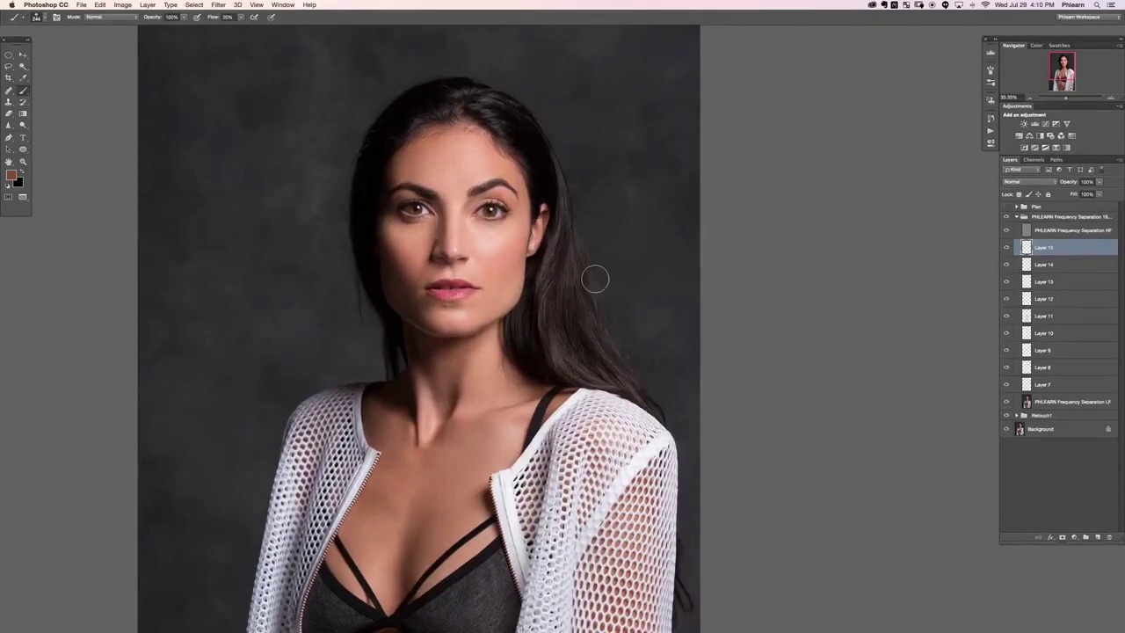
- Compare the whole portrait with the frequency separation group repeatedly hidden and shown
key("super+minus")
key("super+minus")
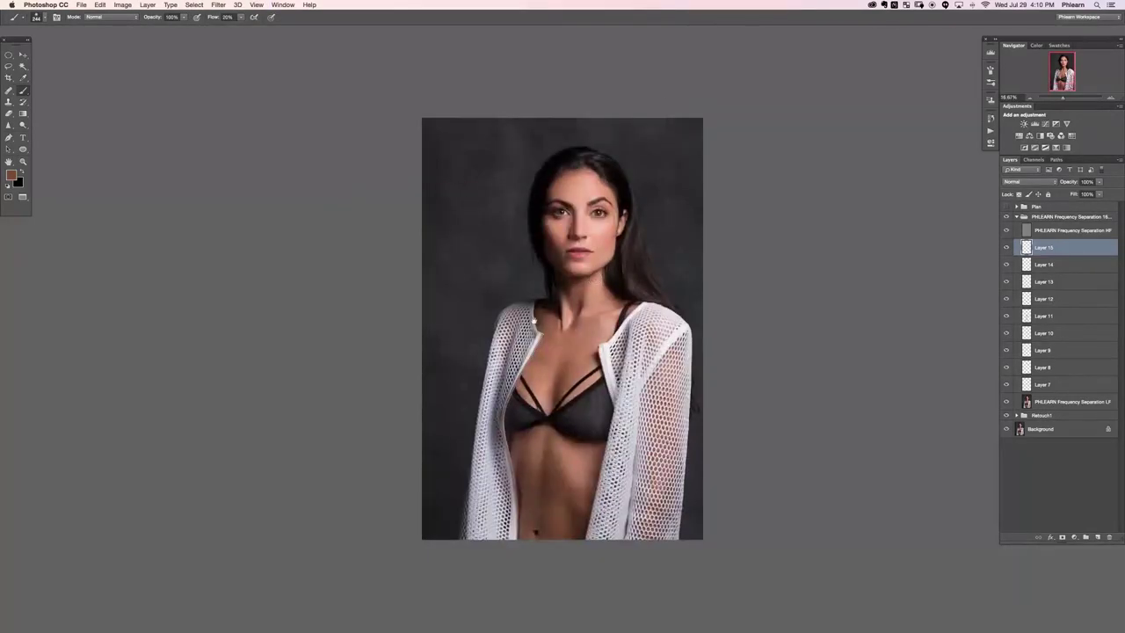
left_click_drag(533, 321, 423, 318)
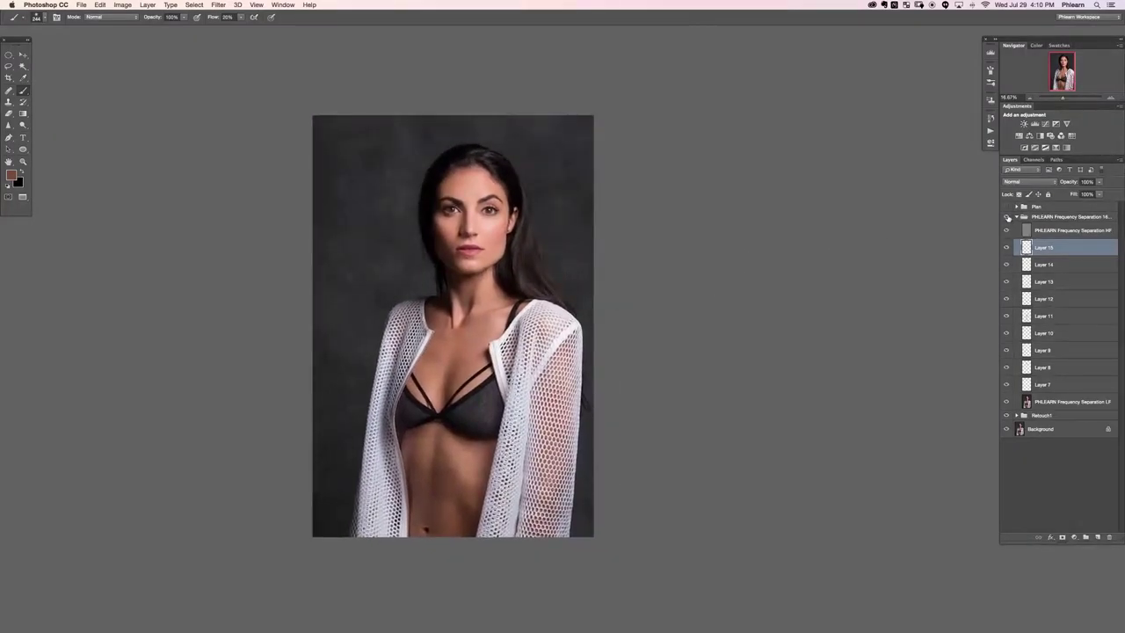
left_click(1007, 217)
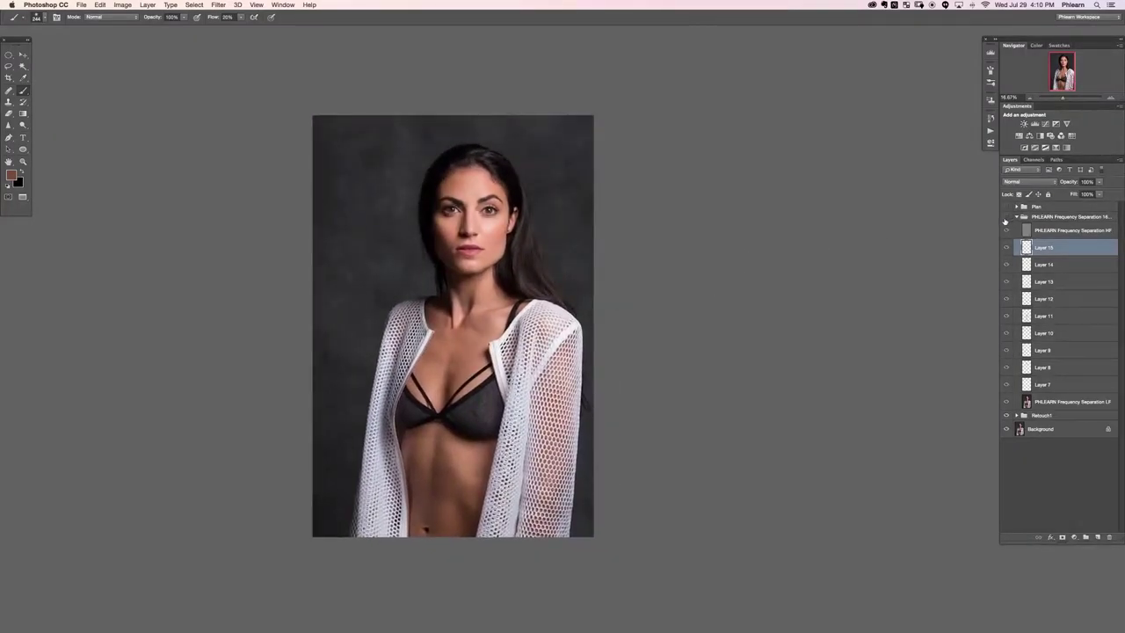
left_click(1005, 218)
left_click(1005, 218)
left_click(1005, 218)
left_click(1004, 218)
left_click(1004, 218)
left_click(1004, 218)
left_click(1005, 218)
left_click(1005, 218)
left_click(1005, 218)
left_click(1004, 218)
left_click(1005, 218)
- Set the frequency separation group's opacity to 77%, collapse it, and check the portrait with the group hidden and shown
left_click(1048, 215)
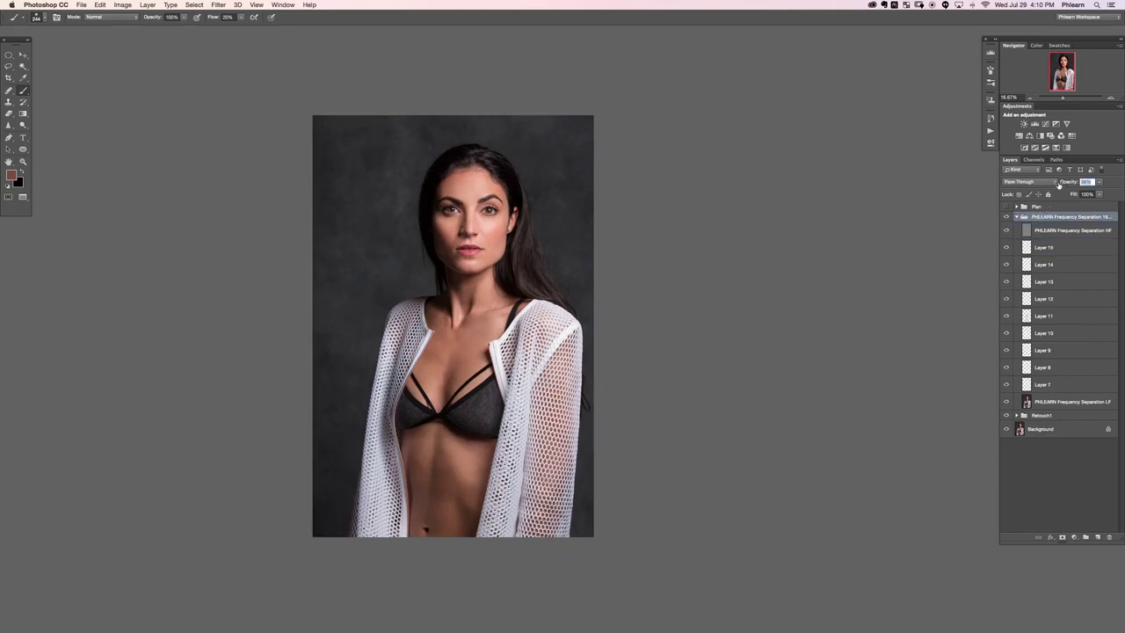
left_click(1017, 216)
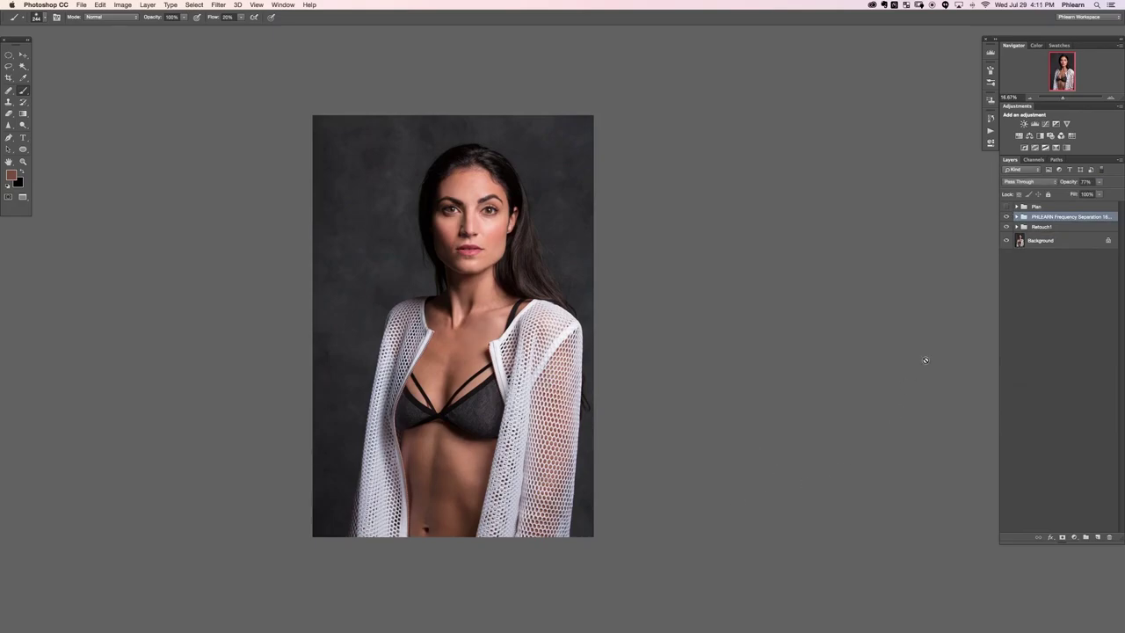
left_click(1004, 217)
left_click(1005, 217)
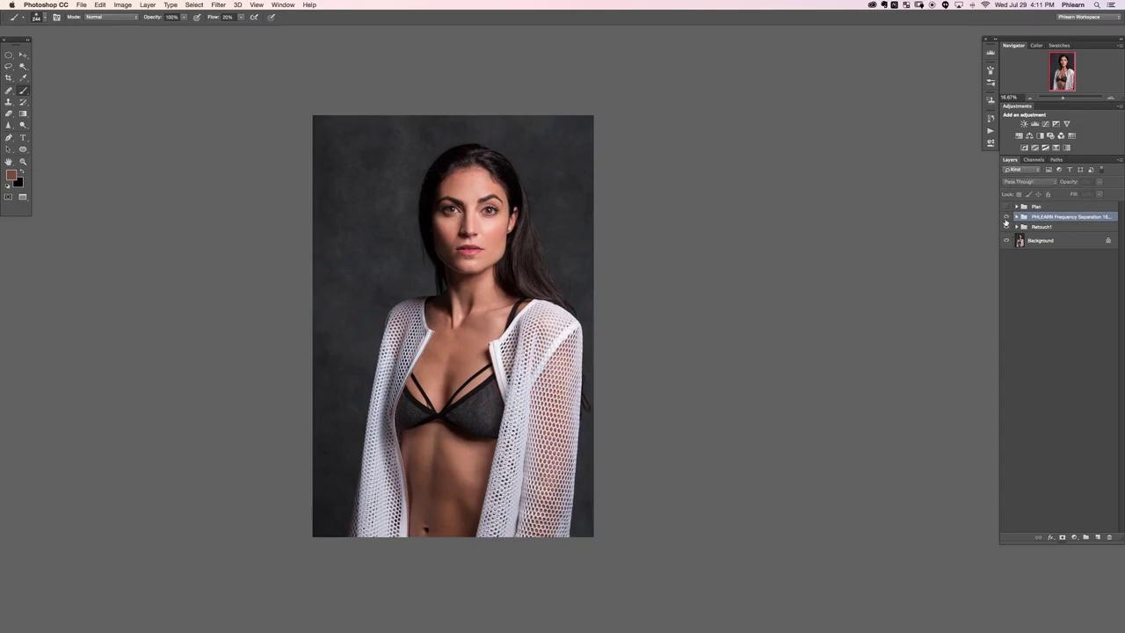
left_click(1005, 217)
key("super+equal")
key("super+equal")
key("super+equal")
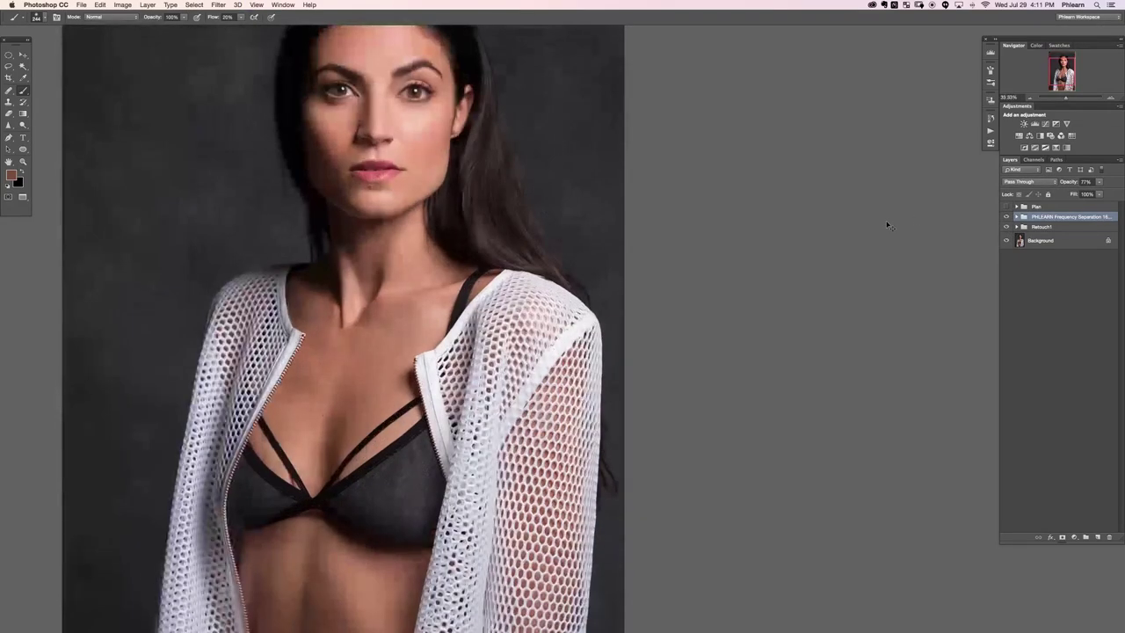
left_click_drag(347, 262, 566, 530)
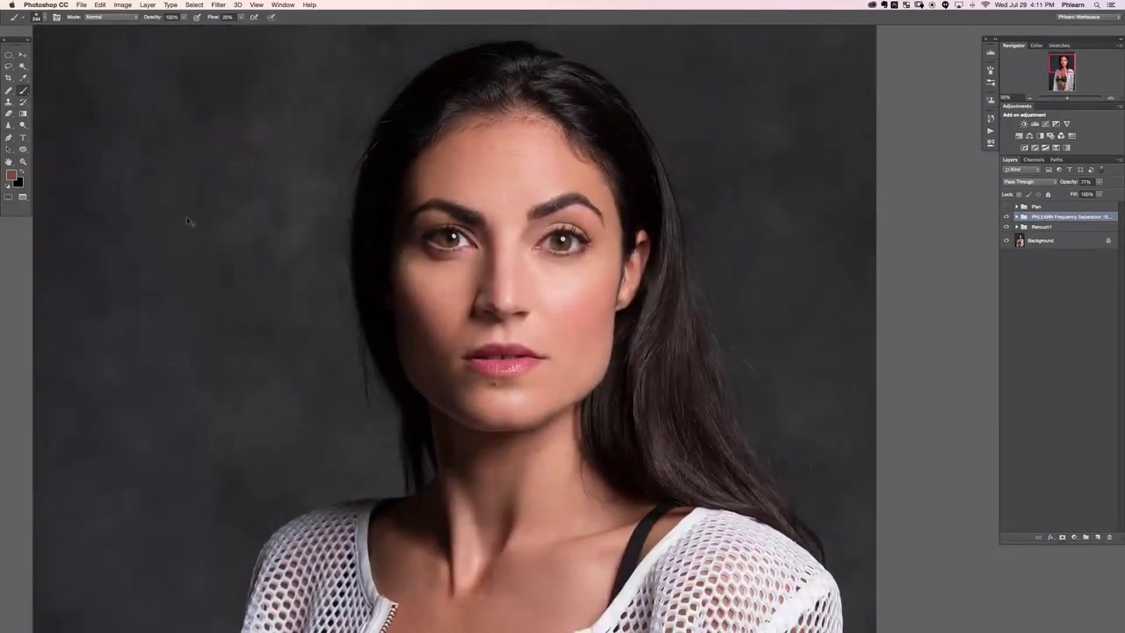
- Create a new empty layer directly above the frequency separation group
key("super+minus")
left_click_drag(473, 396, 450, 374)
key("alt+shift+super+n")
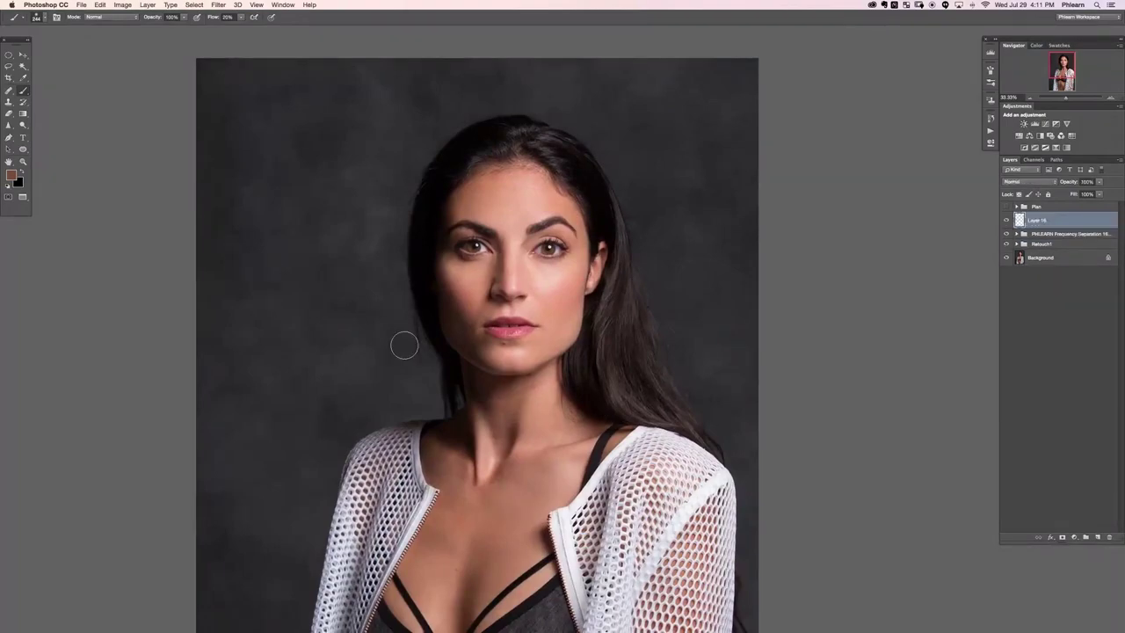
key("super+plus")
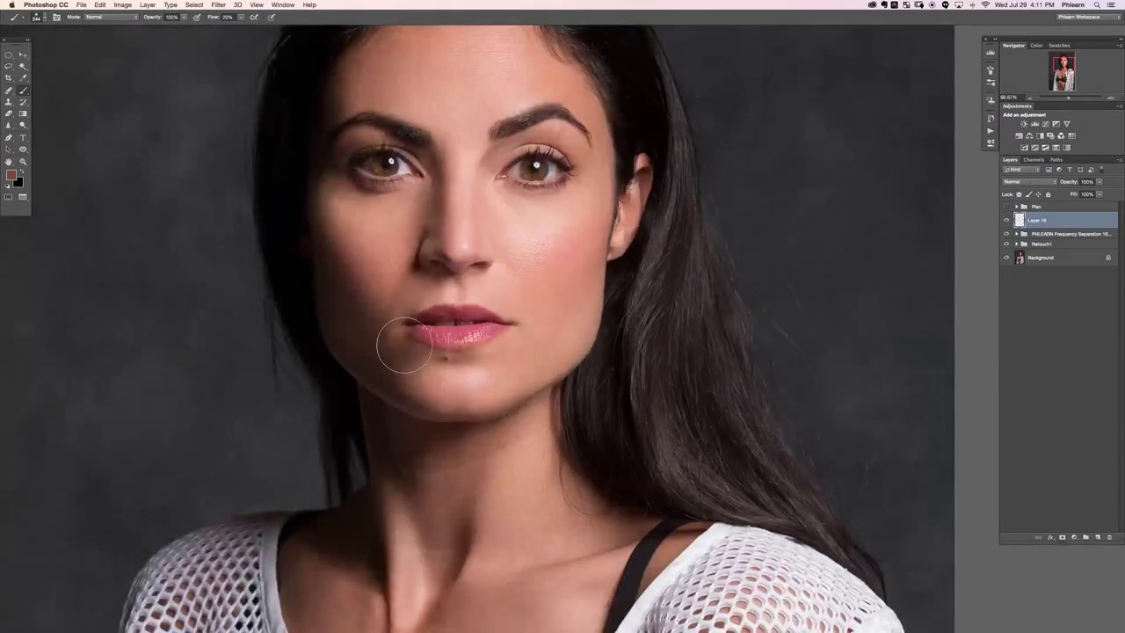
mouse_move(335, 394)
left_mouse_down()
mouse_move(404, 382)
mouse_move(410, 391)
left_mouse_up()
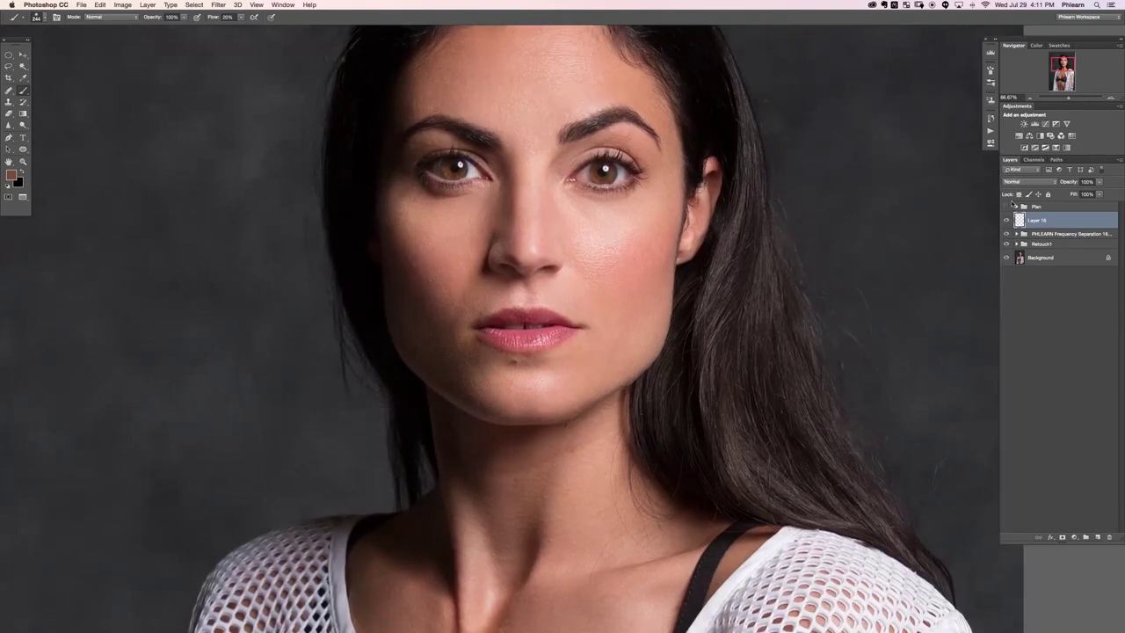
- Check the Plan notes, then put the new layer in a group named Hair and select that layer
left_click(1006, 206)
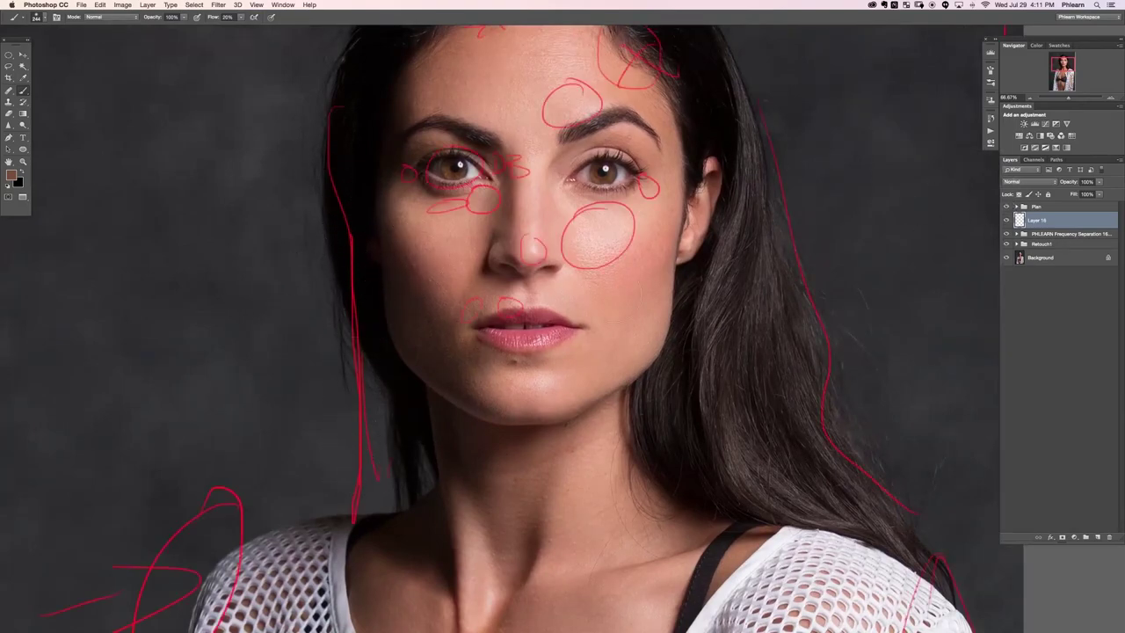
left_click(1006, 205)
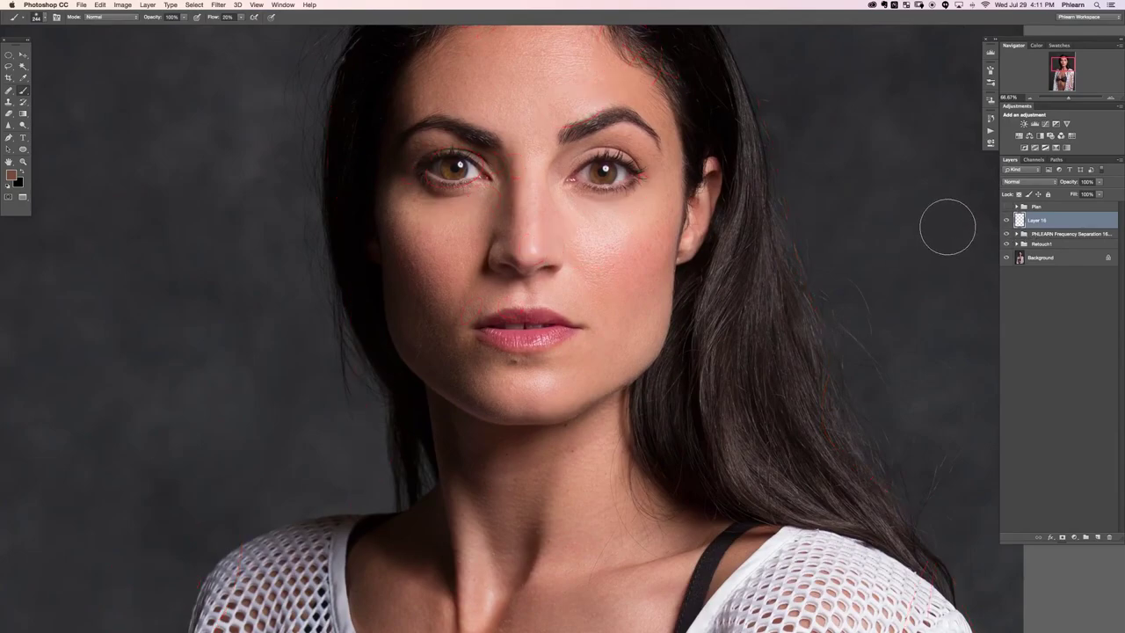
key("super+g")
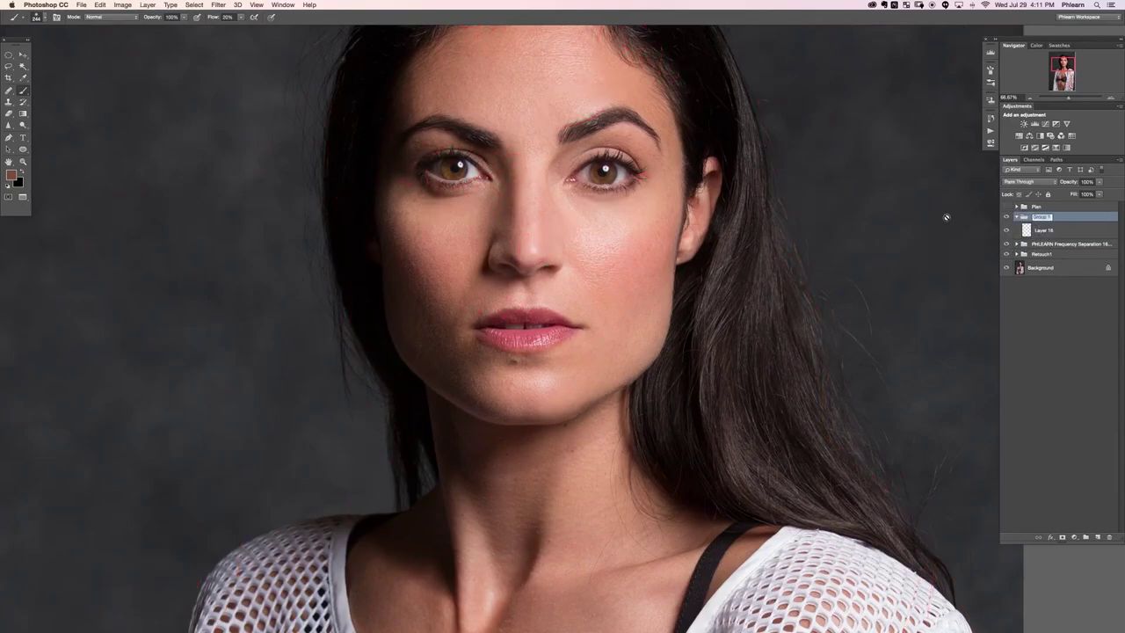
left_click(1043, 230)
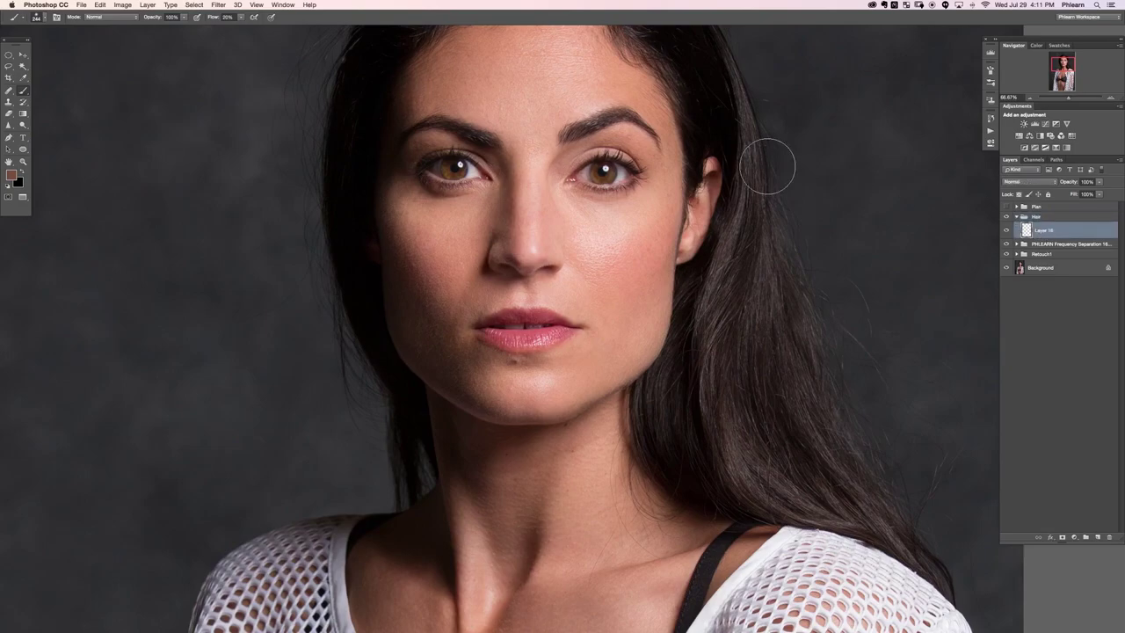
- Sample the dark hair colour and paint a fuller hair shape down the image's left side to the shoulder
left_click(355, 238, "alt")
left_click(354, 239, "alt")
mouse_move(358, 283)
left_mouse_down()
mouse_move(359, 355)
mouse_move(350, 291)
mouse_move(363, 414)
mouse_move(371, 375)
mouse_move(388, 444)
mouse_move(387, 406)
mouse_move(385, 482)
mouse_move(358, 405)
mouse_move(361, 501)
mouse_move(349, 504)
mouse_move(389, 498)
mouse_move(394, 469)
mouse_move(380, 503)
left_mouse_up()
- Fill the lighter gaps in the hair beside the neck with the dark hair colour, using progressively smaller brushes
key("super+plus")
key("super+plus")
left_click_drag(278, 510, 706, 364)
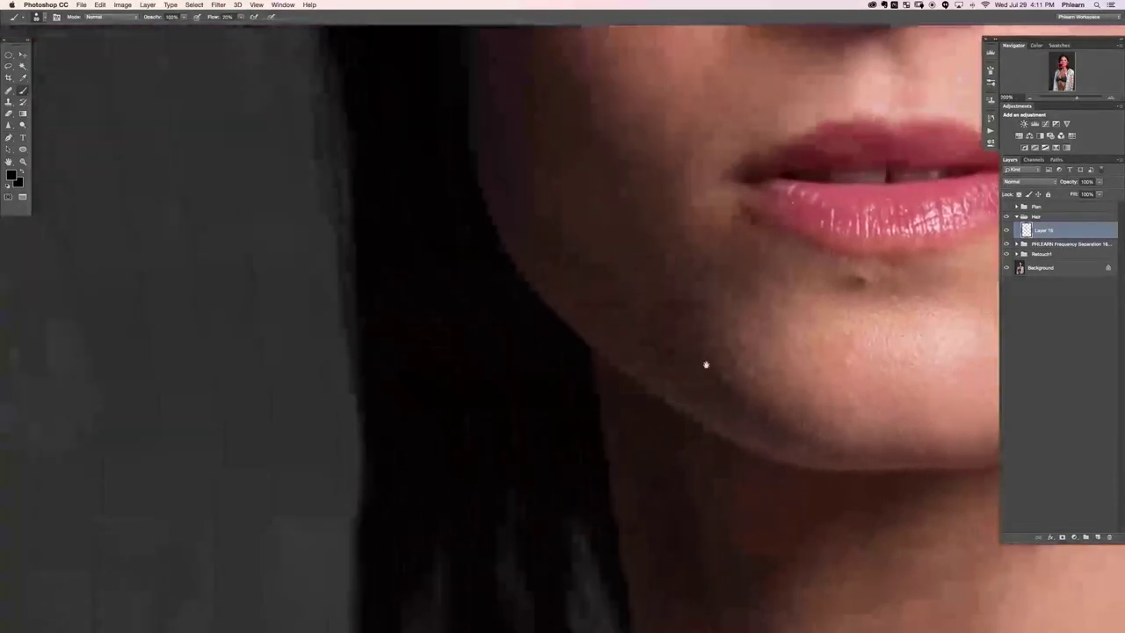
scroll(422, 351, "down", 5)
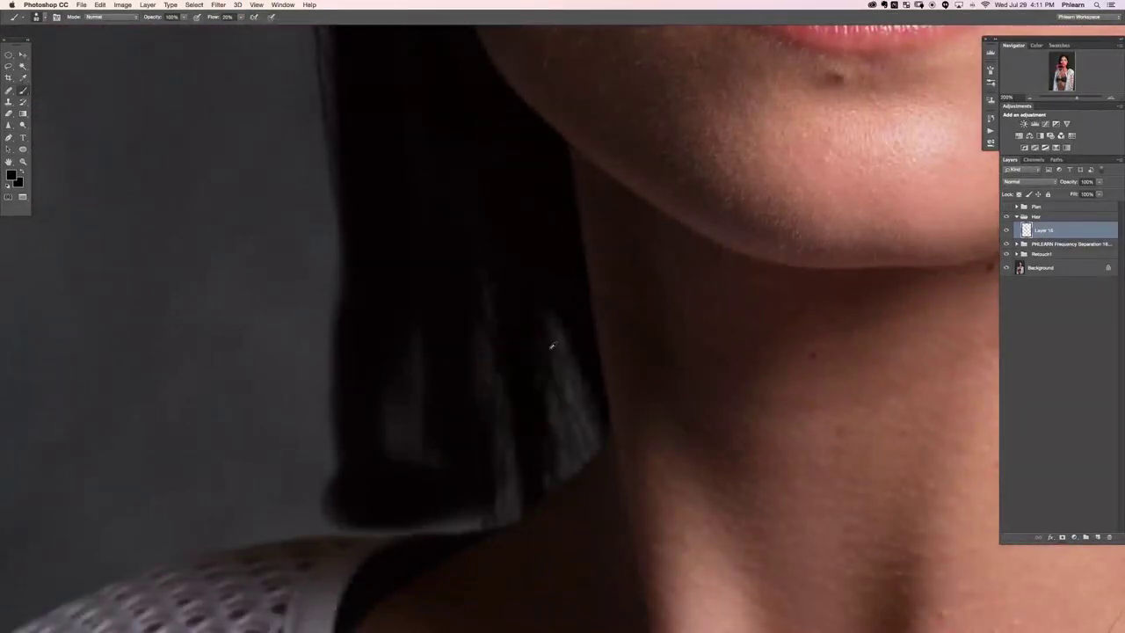
mouse_move(558, 366)
left_mouse_down()
mouse_move(519, 364)
mouse_move(493, 269)
left_mouse_up()
key("bracketleft")
key("bracketleft")
key("bracketleft")
key("bracketleft")
key("bracketleft")
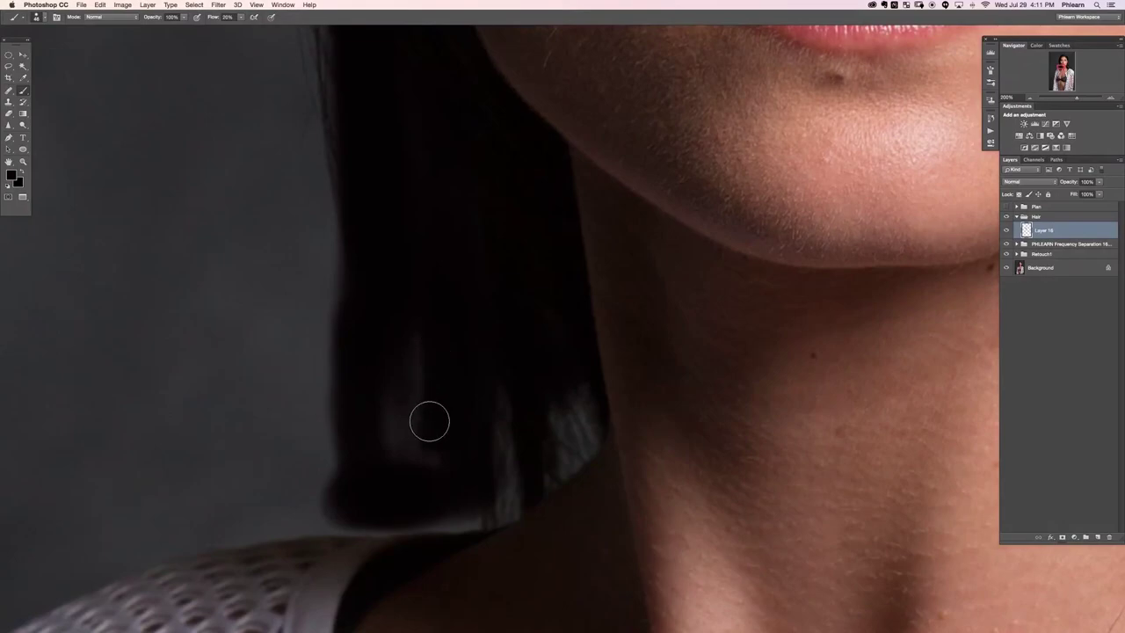
mouse_move(429, 421)
left_mouse_down()
mouse_move(359, 439)
mouse_move(335, 472)
mouse_move(344, 528)
mouse_move(502, 507)
mouse_move(493, 517)
mouse_move(558, 495)
mouse_move(586, 429)
mouse_move(580, 449)
mouse_move(502, 506)
mouse_move(585, 387)
mouse_move(587, 443)
mouse_move(536, 393)
mouse_move(463, 479)
mouse_move(441, 292)
mouse_move(412, 364)
mouse_move(455, 505)
mouse_move(487, 516)
mouse_move(343, 525)
mouse_move(391, 528)
left_mouse_up()
- On a new layer, paint fine hair strands falling over the cardigan's left shoulder and compare the layer hidden and shown
key("super+0")
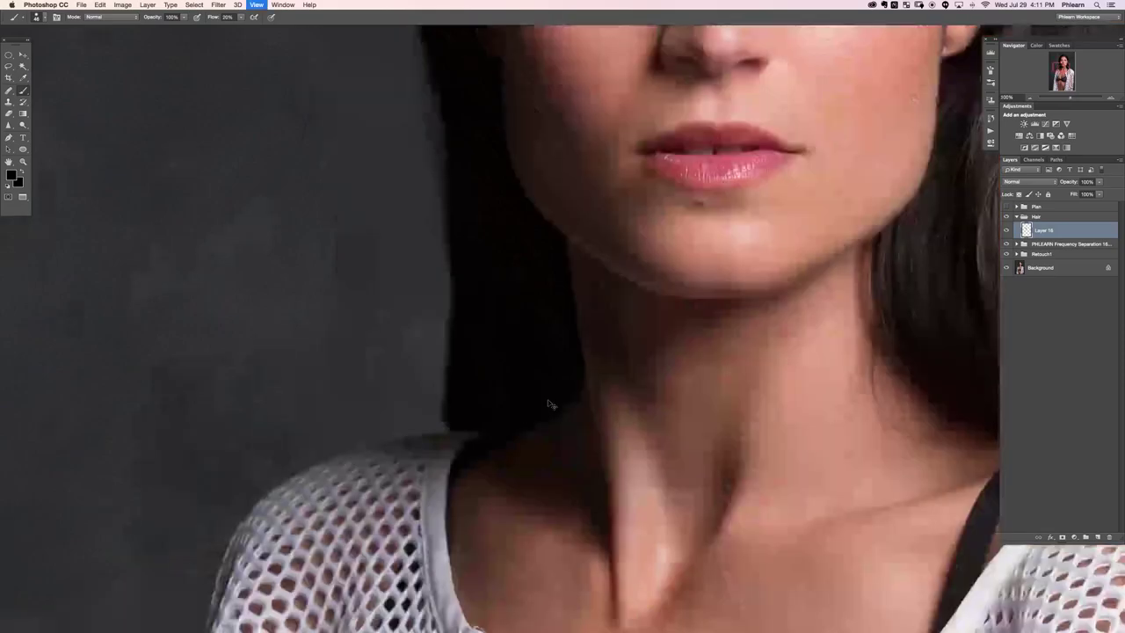
key("super+minus")
key("super+minus")
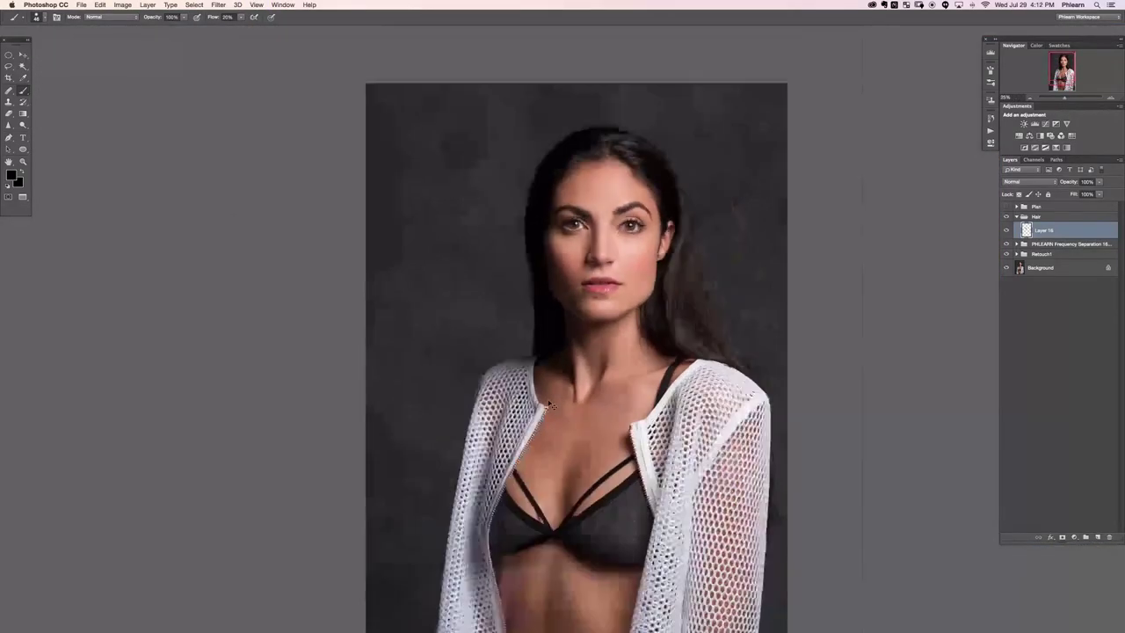
left_click_drag(457, 451, 405, 462)
key("alt+shift+super+n")
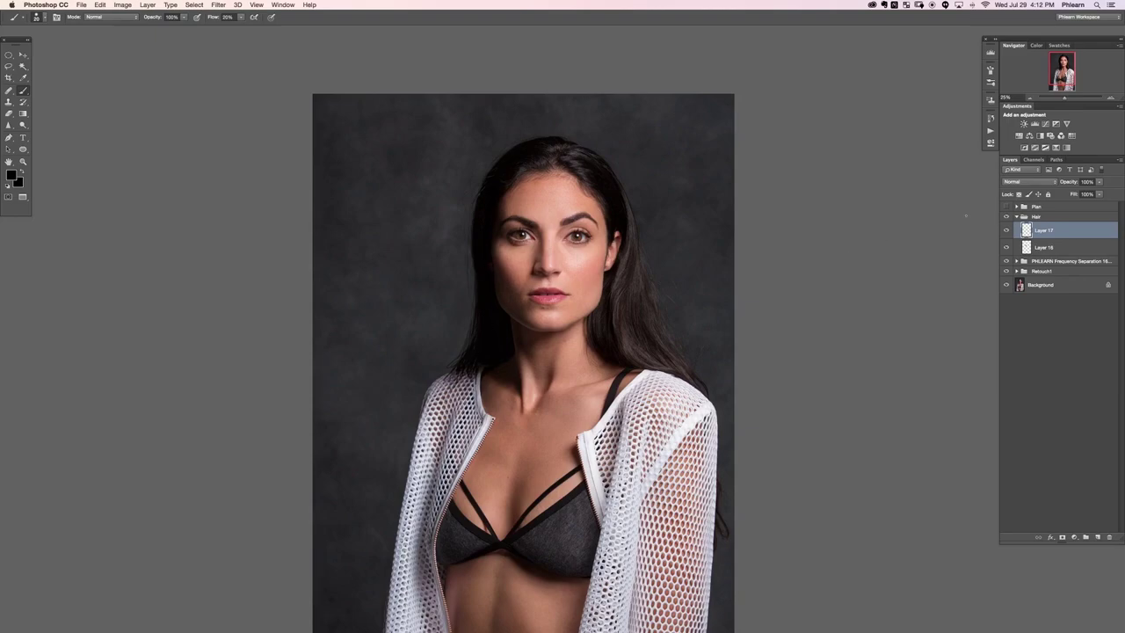
left_click(1006, 230)
left_click(1006, 230)
- Refine the painted strands along the outer edge of the hair above the shoulder with a very small brush
key("super+equal")
key("super+equal")
key("super+equal")
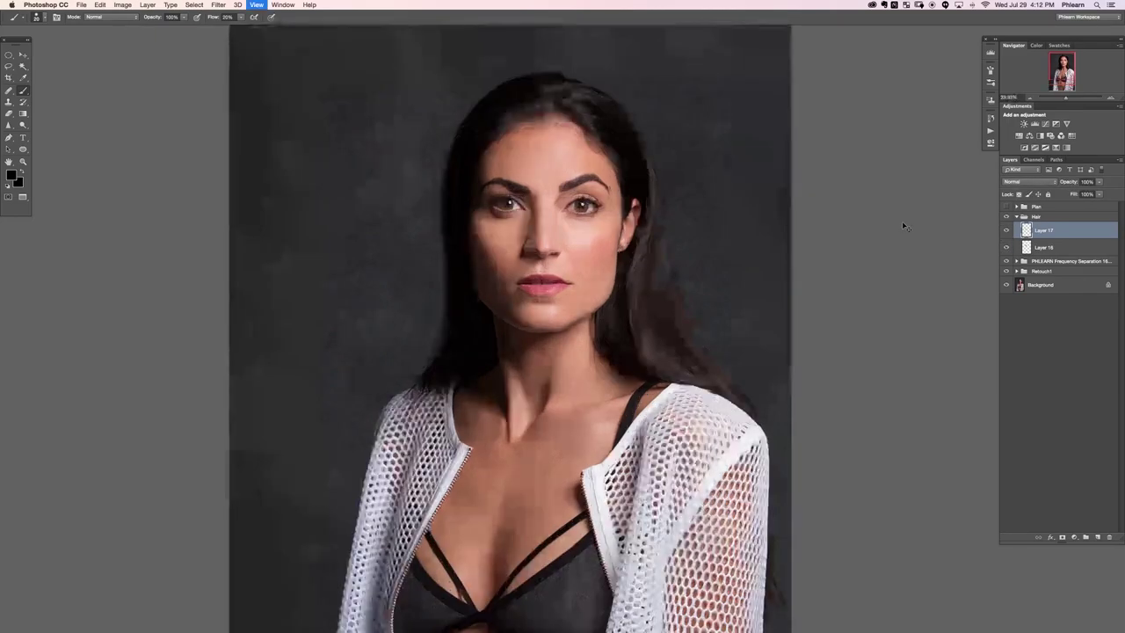
key("super+equal")
scroll(641, 298, "left", 5)
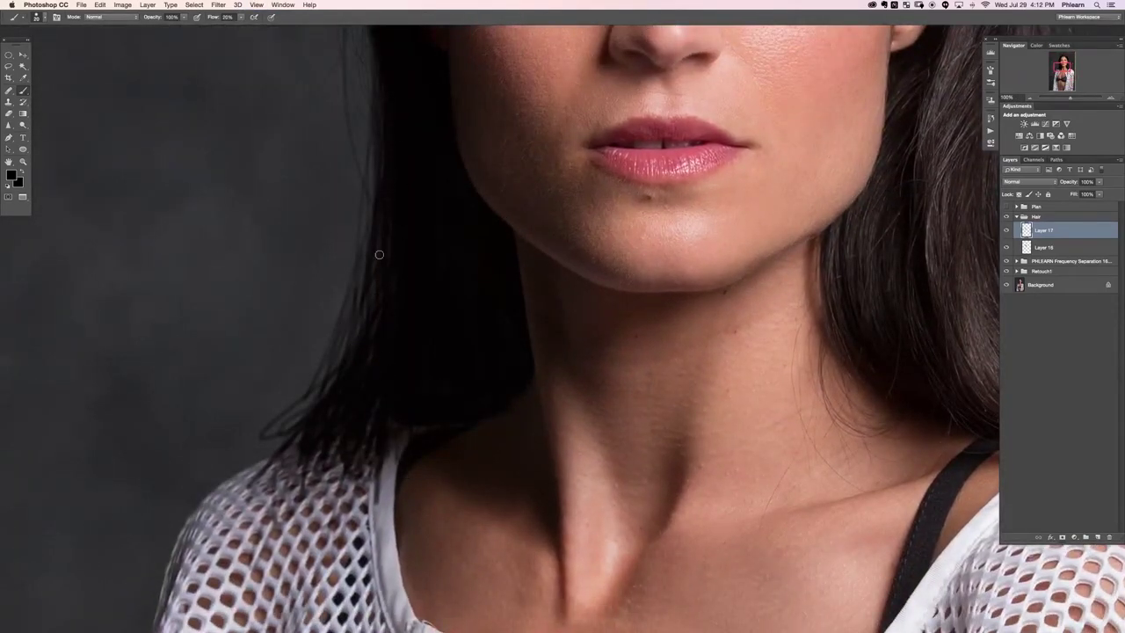
key("super+minus")
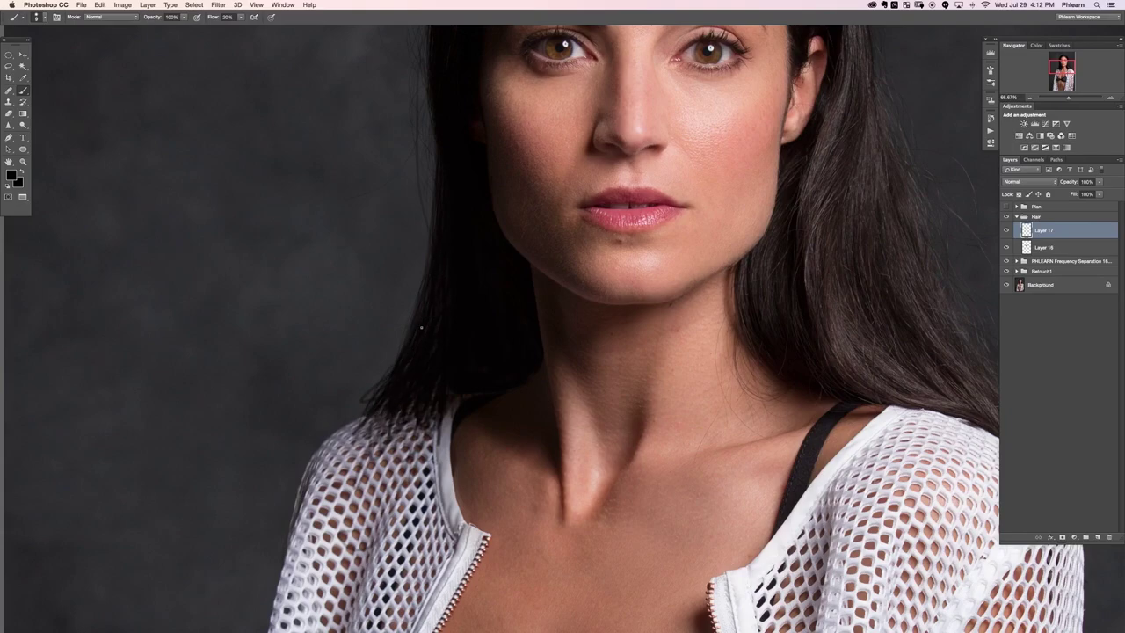
- Erase the flared hair tips above the shoulder and paint thin strands extending down over the cardigan mesh
key("e")
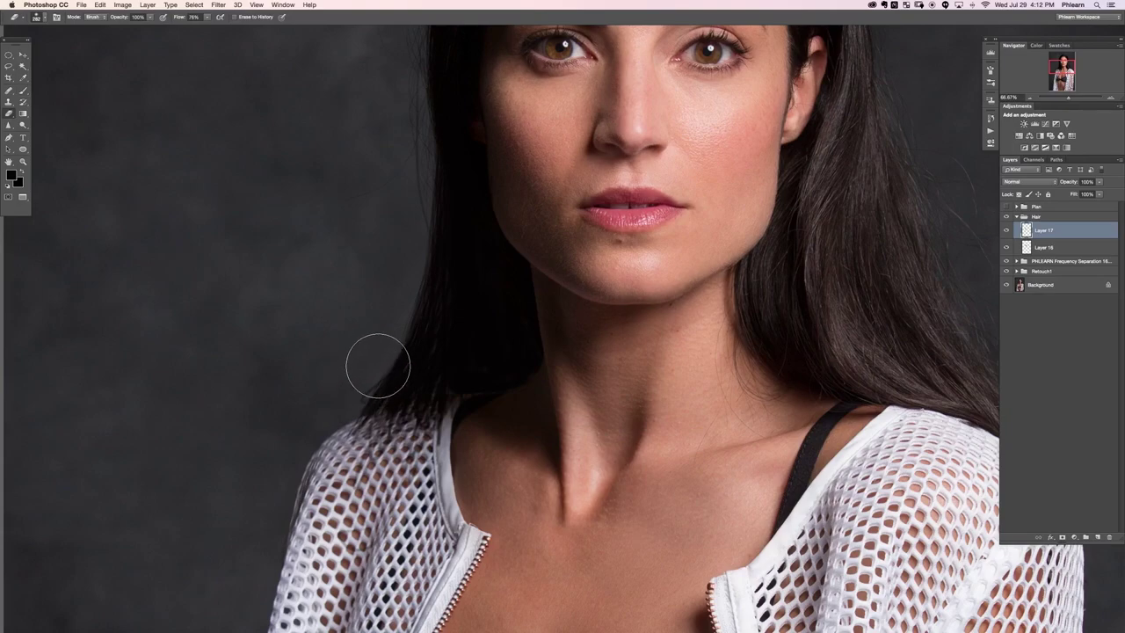
mouse_move(340, 421)
left_mouse_down()
mouse_move(377, 349)
mouse_move(354, 418)
left_mouse_up()
key("b")
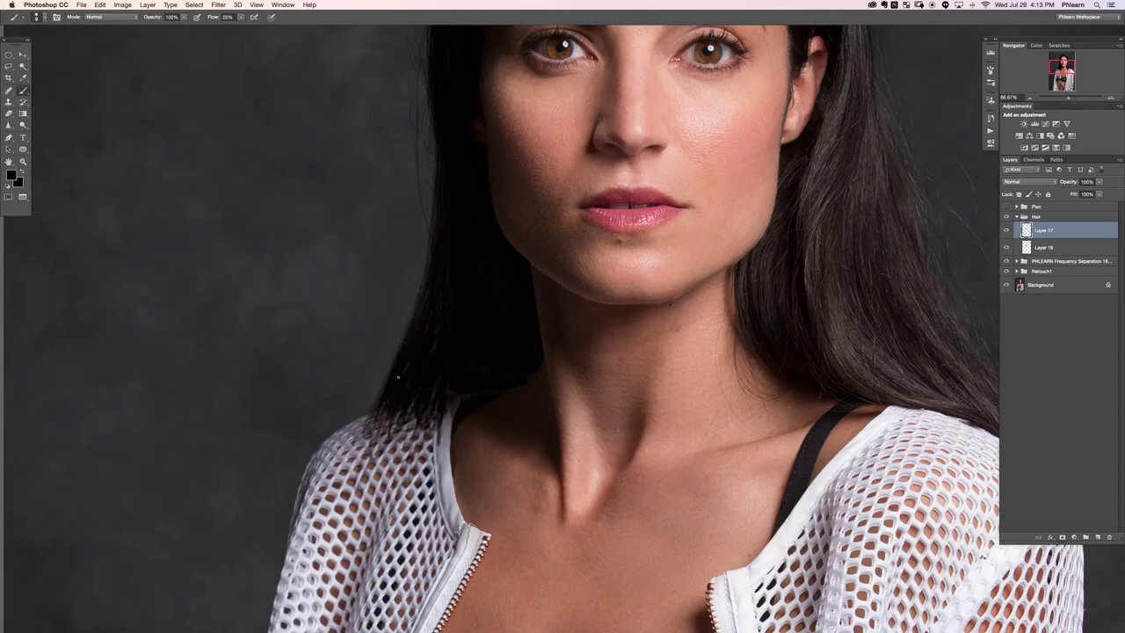
left_click_drag(367, 436, 354, 483)
key("super+plus")
left_click_drag(584, 450, 642, 410)
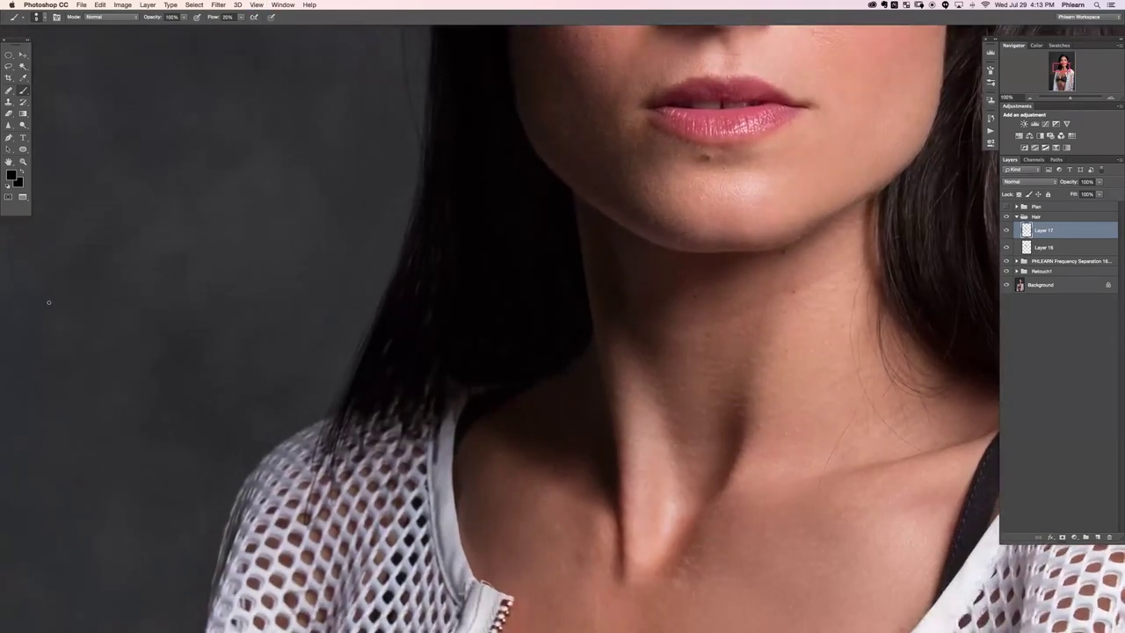
- Add a layer mask to the strand layer and mask out the strands covering the cardigan's shoulder
key("super+m")
mouse_move(380, 408)
left_mouse_down()
mouse_move(396, 408)
mouse_move(369, 433)
mouse_move(450, 417)
mouse_move(442, 397)
mouse_move(406, 406)
left_mouse_up()
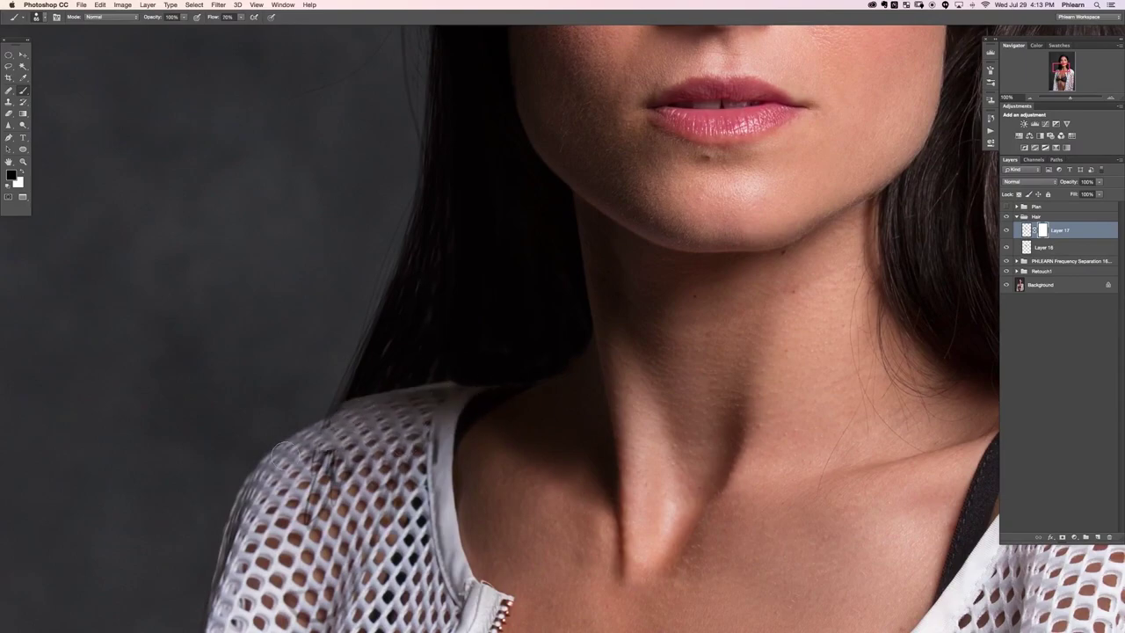
left_click_drag(281, 454, 352, 510)
- Paint white on the mask to restore the hair tips where they meet the cardigan's shoulder
key("x")
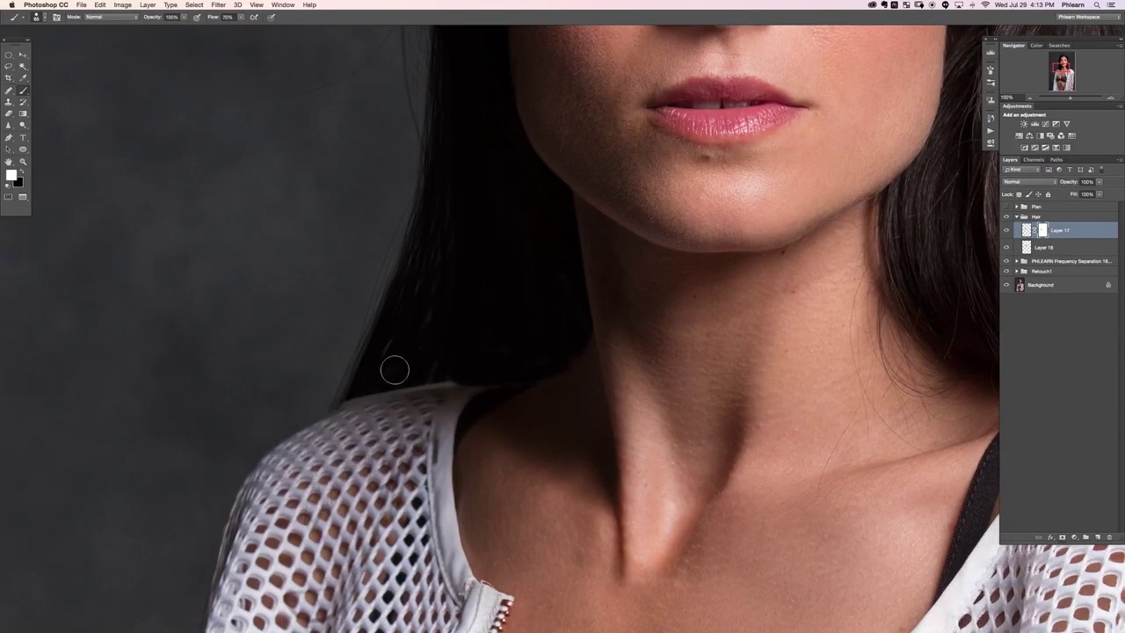
key("shift+7")
mouse_move(395, 370)
left_mouse_down()
mouse_move(358, 398)
mouse_move(397, 366)
mouse_move(472, 377)
mouse_move(394, 385)
mouse_move(329, 417)
mouse_move(514, 372)
mouse_move(318, 441)
mouse_move(360, 424)
mouse_move(346, 423)
mouse_move(330, 428)
mouse_move(441, 410)
mouse_move(362, 420)
mouse_move(446, 399)
left_mouse_up()
key("x")
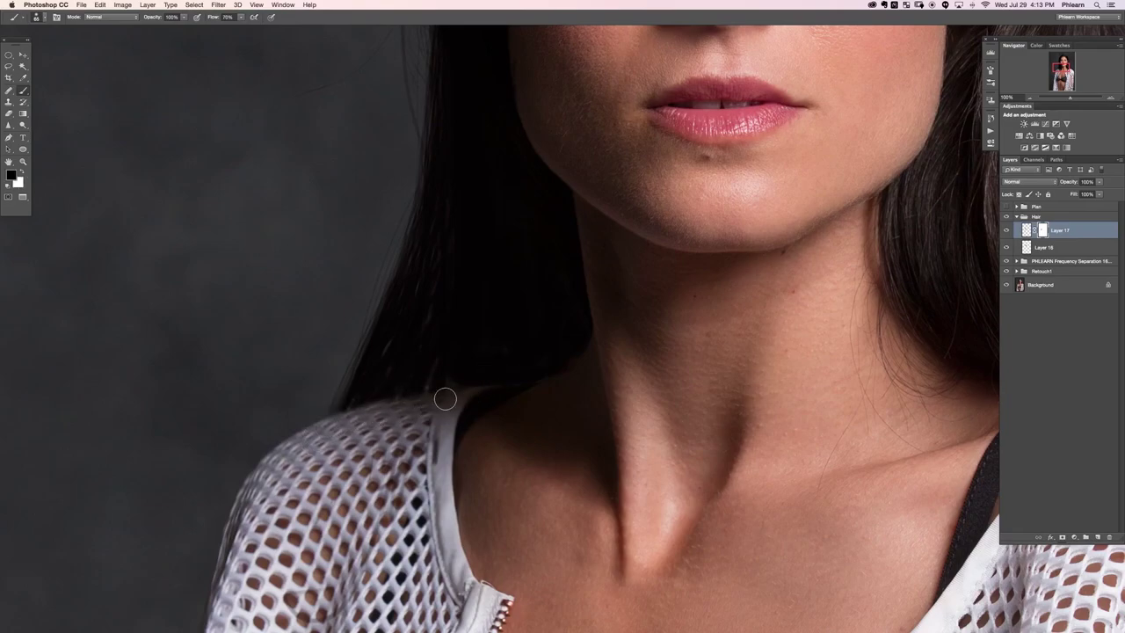
- Refine the mask along the hair and shoulder edge with a larger soft brush, checking it against the whole portrait
key("super+0")
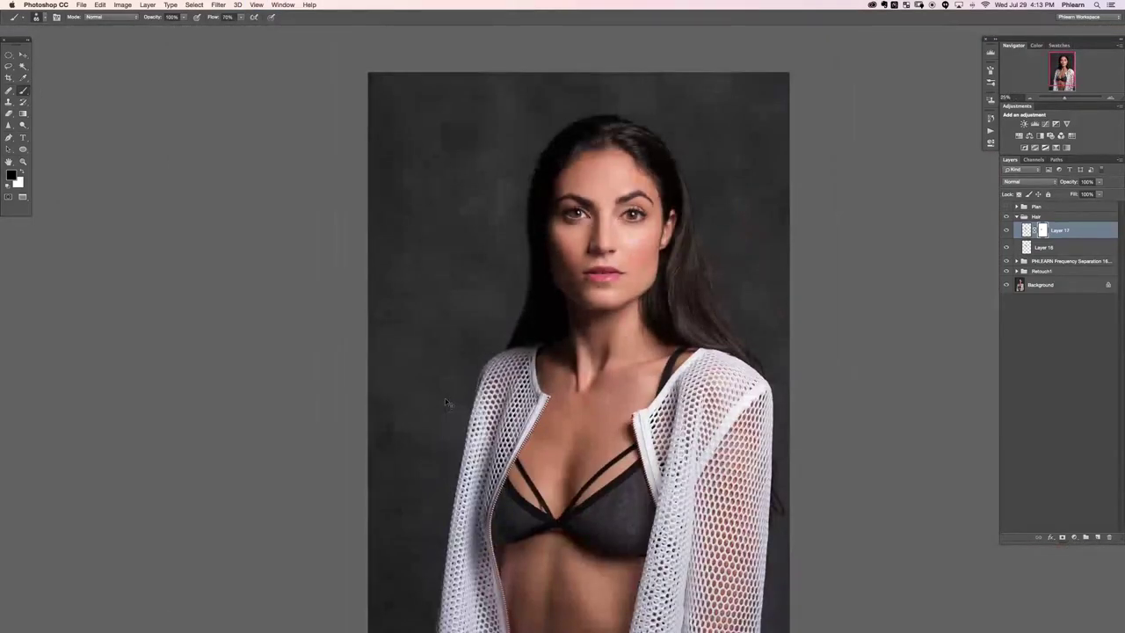
key("super+plus")
key("super+plus")
key("super+plus")
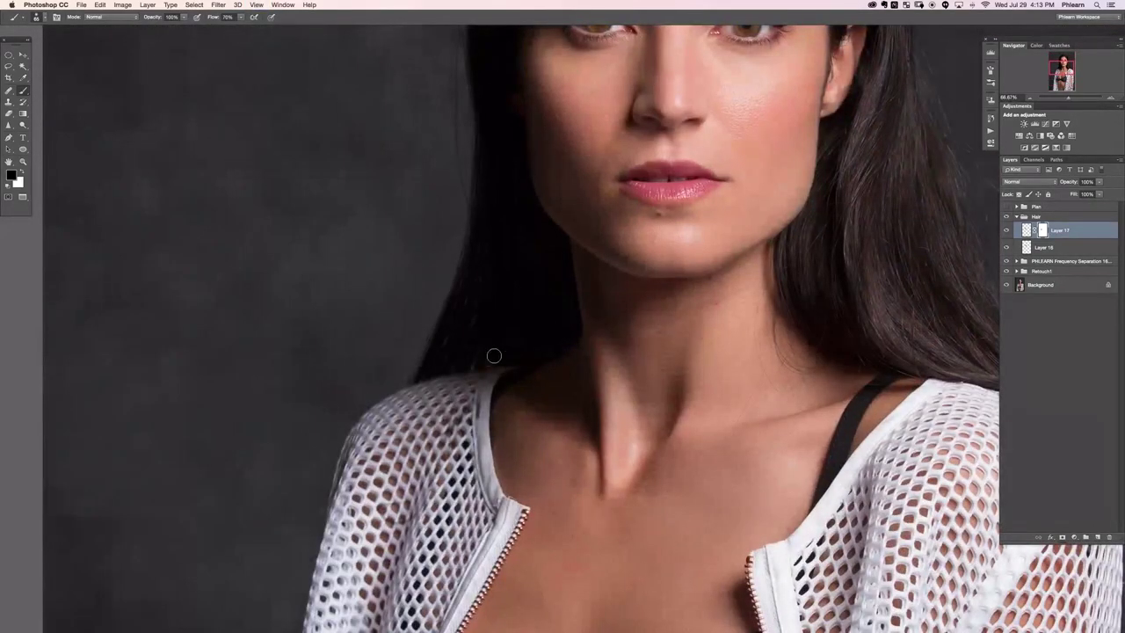
key("x")
key("x")
key("x")
left_click(427, 384)
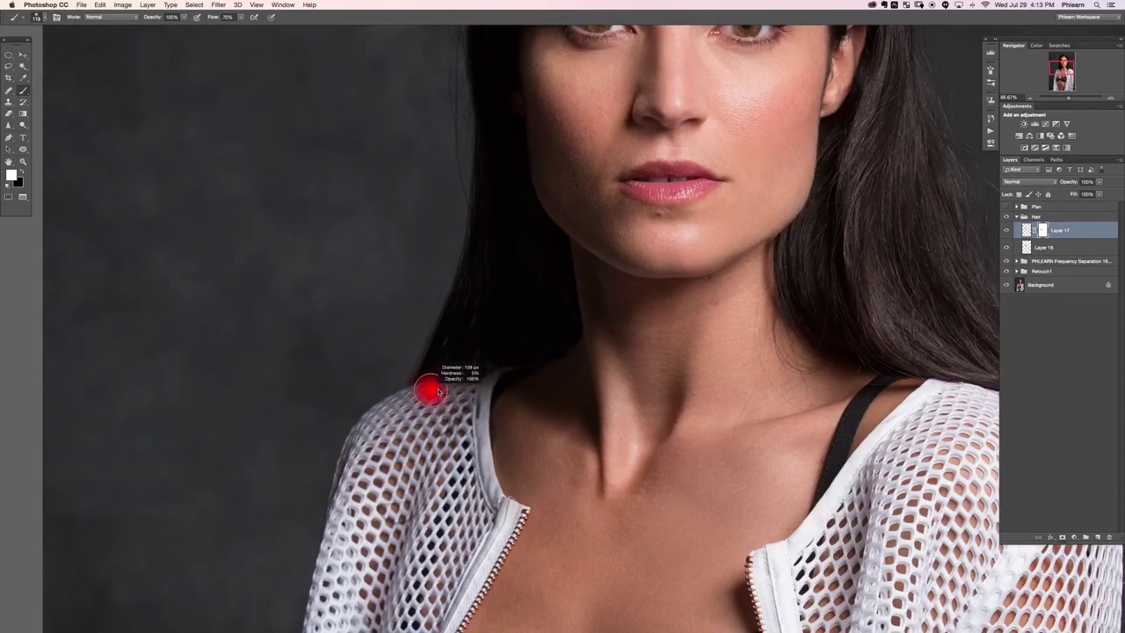
key("x")
key("x")
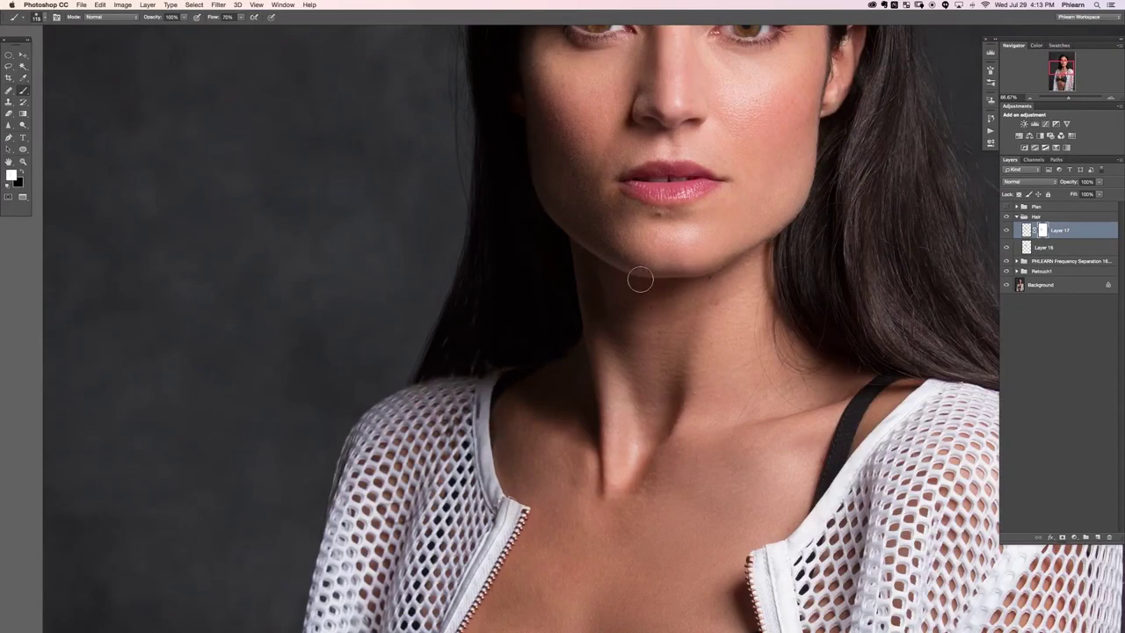
left_click_drag(554, 292, 486, 508)
key("super+minus")
key("super+minus")
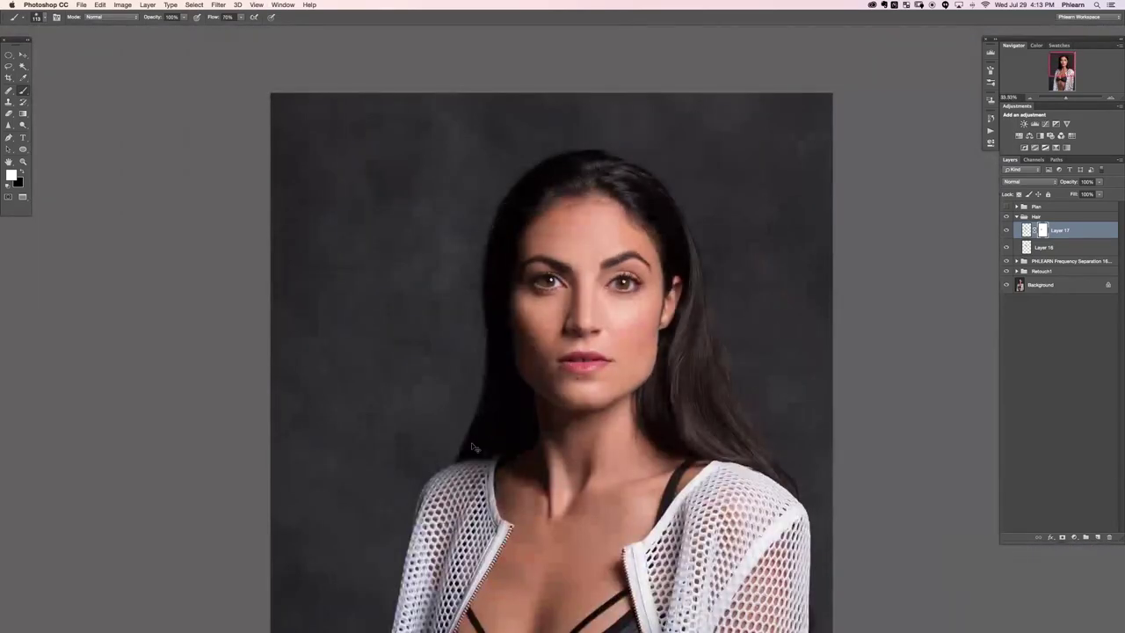
left_click_drag(391, 386, 347, 361)
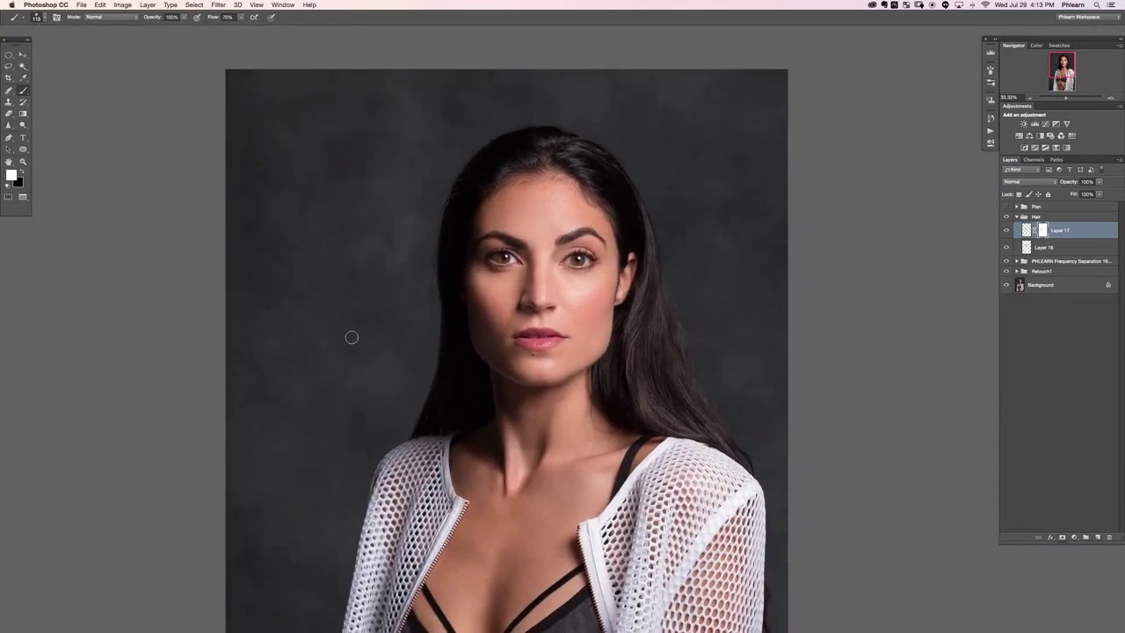
- Add another layer in the Hair group and set the Clone Stamp to sample Current & Below
key("alt+shift+super+n")
key("s")
key("super+plus")
key("super+plus")
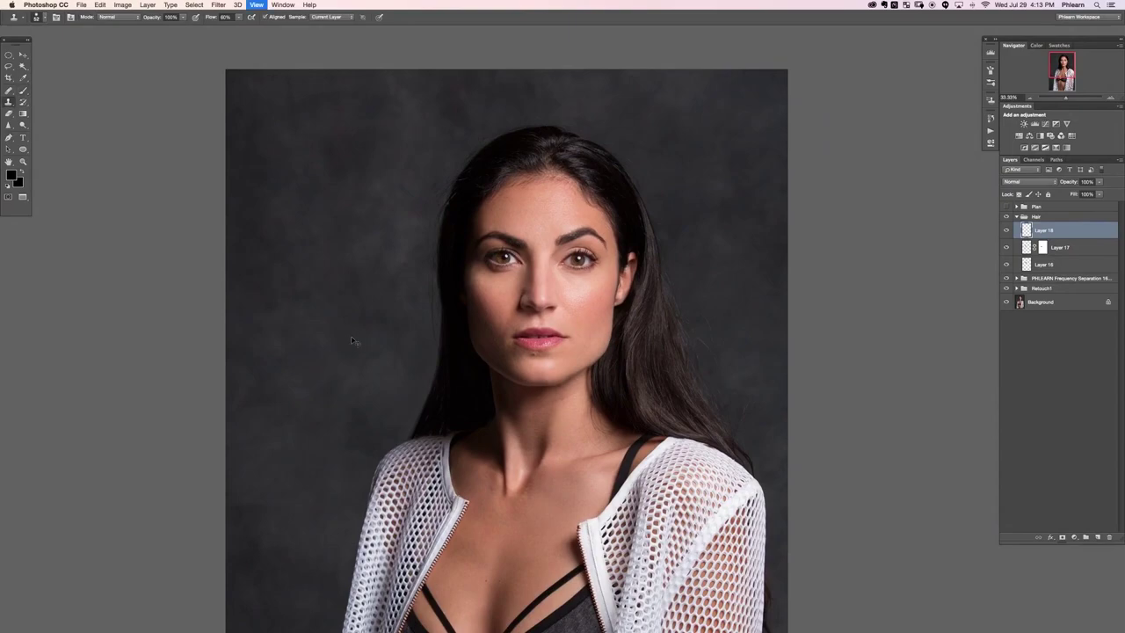
scroll(373, 280, "up", 2)
scroll(373, 280, "left", 2)
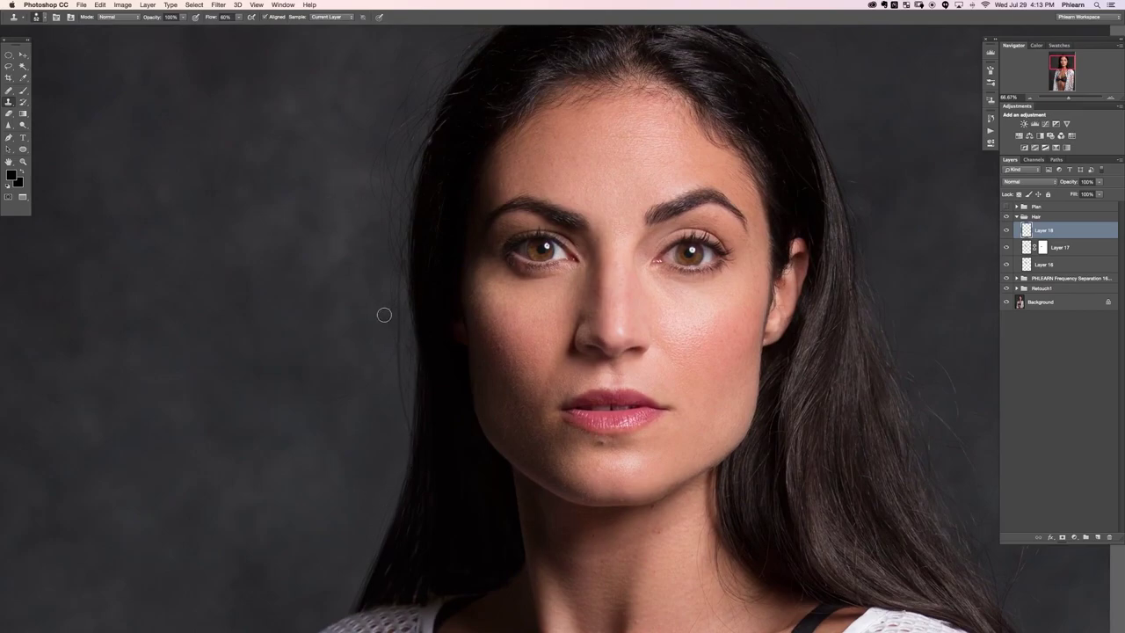
left_click(327, 17)
left_click(331, 27)
- Clone a strip of the hair's outer edge onto the open background and set its layer's blend mode to Darken
left_click(407, 211, "alt")
left_click_drag(242, 259, 234, 153)
mouse_move(204, 262)
left_mouse_down()
mouse_move(181, 420)
mouse_move(238, 322)
mouse_move(246, 126)
mouse_move(259, 101)
left_mouse_up()
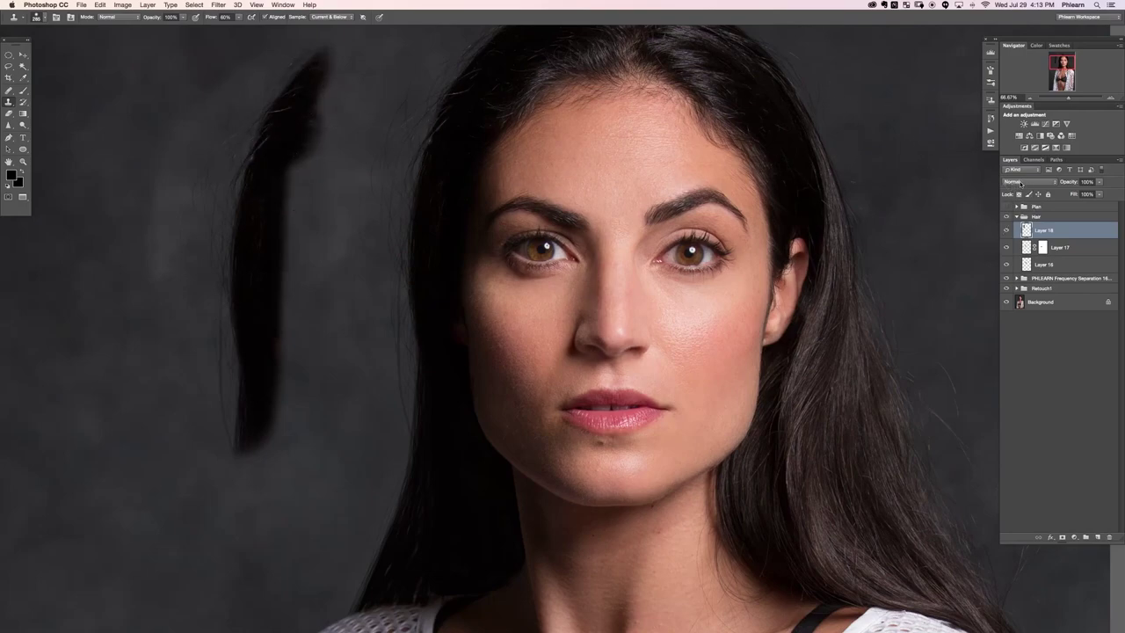
left_click(1021, 182)
left_click(1020, 200)
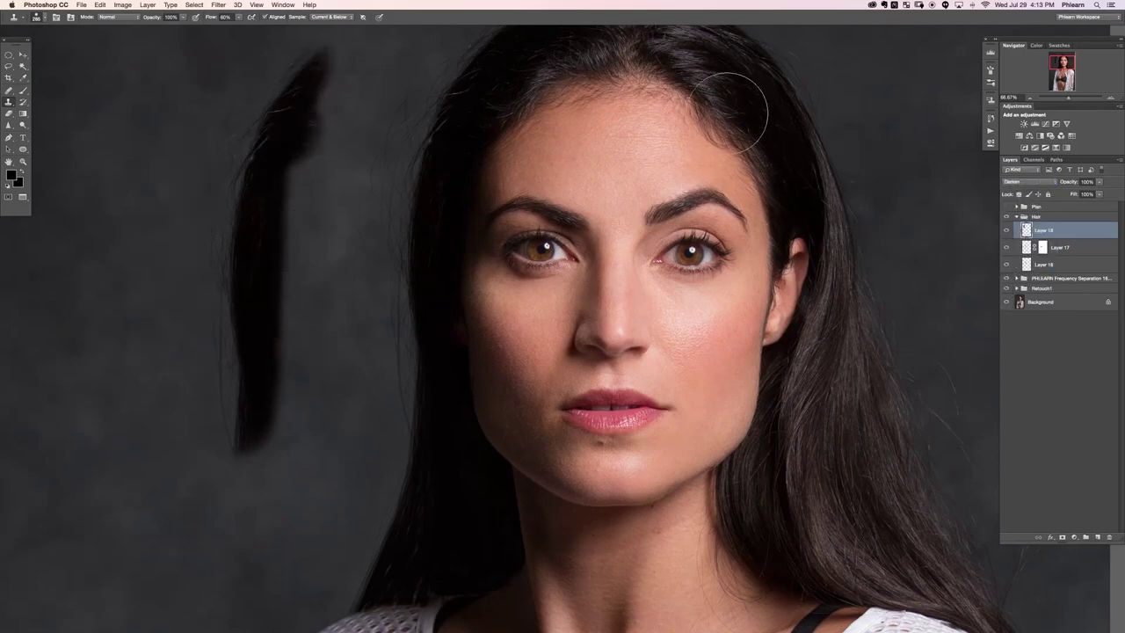
- Try positioning the cloned hair strip beside the lower hair, and move it back onto the open background
key("v")
mouse_move(309, 312)
left_mouse_down()
mouse_move(453, 505)
mouse_move(383, 412)
mouse_move(358, 326)
mouse_move(401, 374)
mouse_move(344, 319)
mouse_move(344, 334)
left_mouse_up()
scroll(325, 299, "right", 3)
scroll(325, 299, "down", 2)
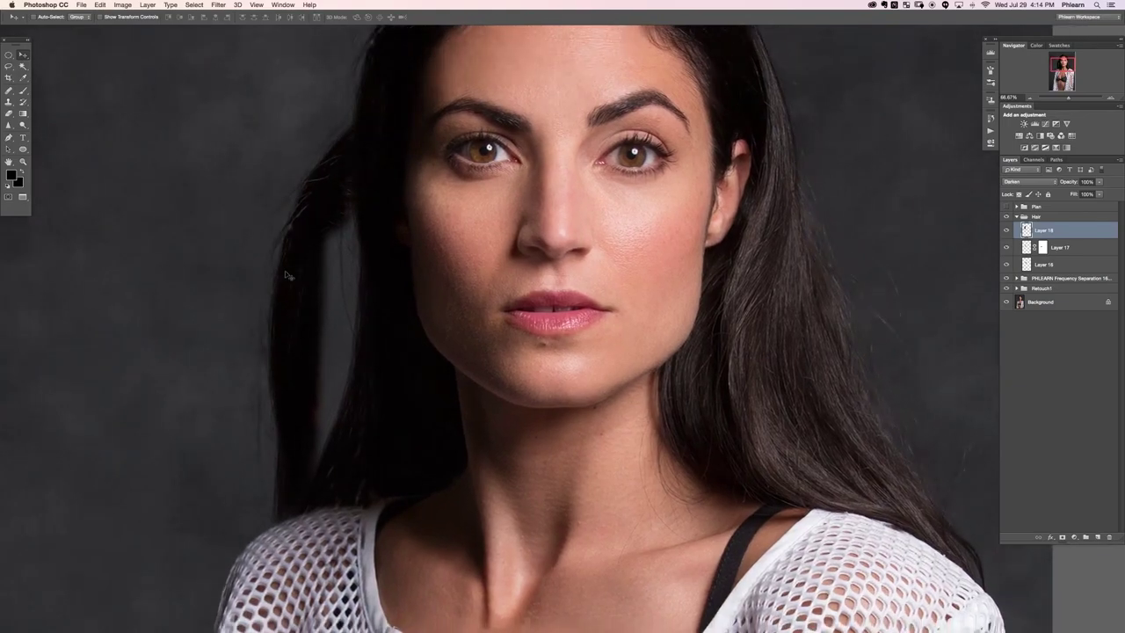
left_click_drag(271, 319, 181, 146)
left_click_drag(224, 216, 312, 388)
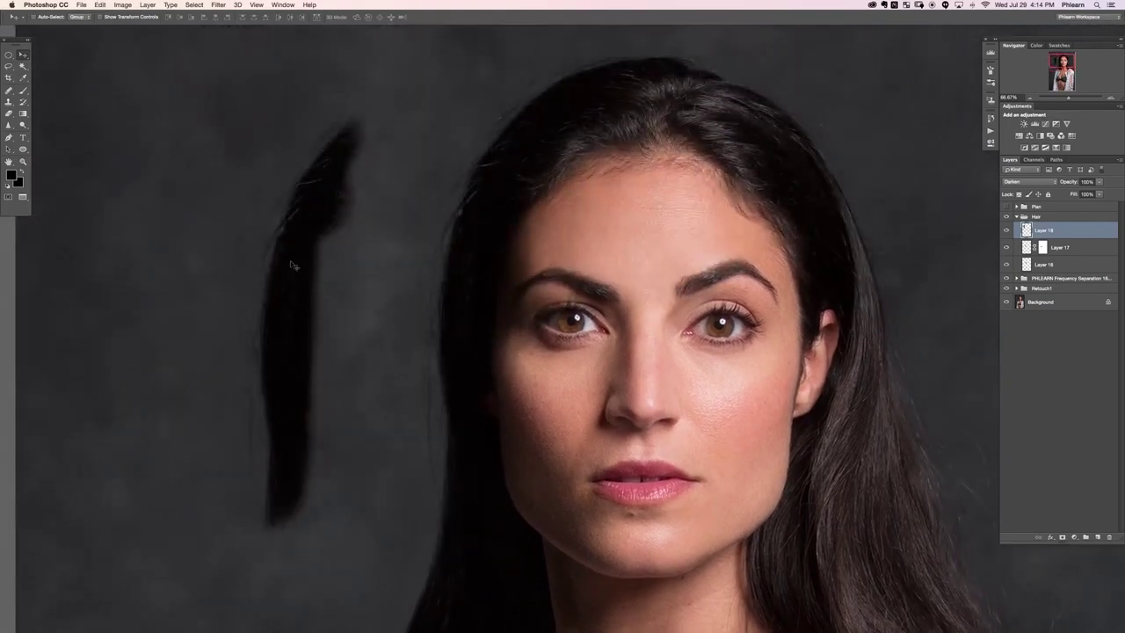
- Clone more stray strands along the cloned strip's outer edge and move the strip beside the lower hair
key("s")
mouse_move(246, 261)
left_mouse_down()
mouse_move(239, 318)
mouse_move(242, 224)
mouse_move(233, 316)
left_mouse_up()
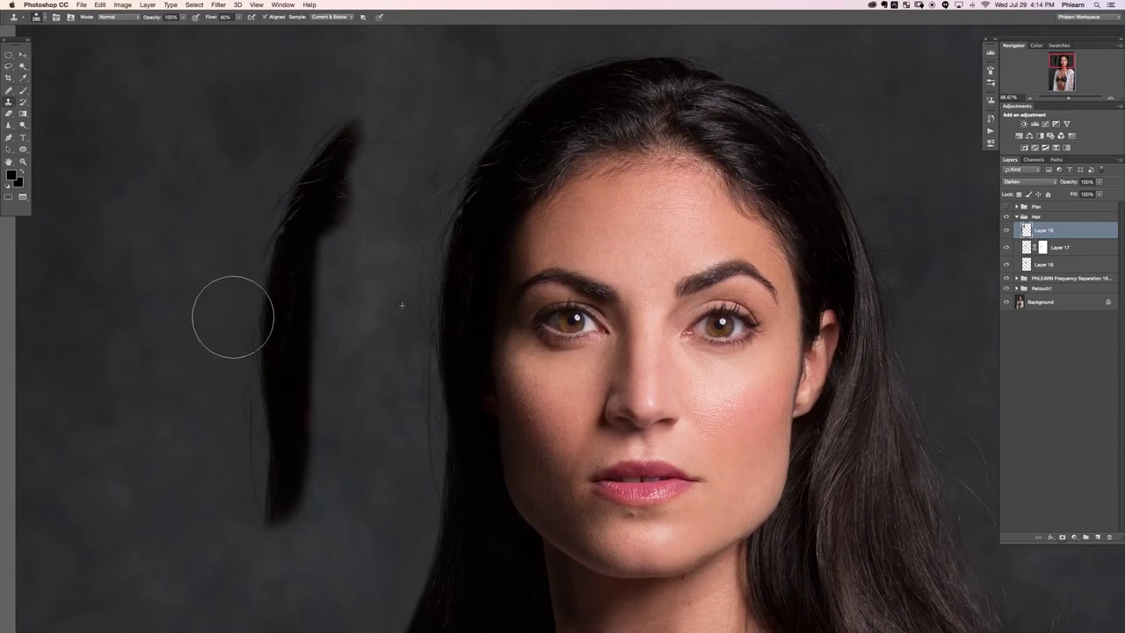
key("v")
mouse_move(372, 355)
left_mouse_down()
mouse_move(443, 455)
mouse_move(391, 247)
mouse_move(440, 357)
mouse_move(433, 308)
left_mouse_up()
left_click_drag(433, 306, 425, 348)
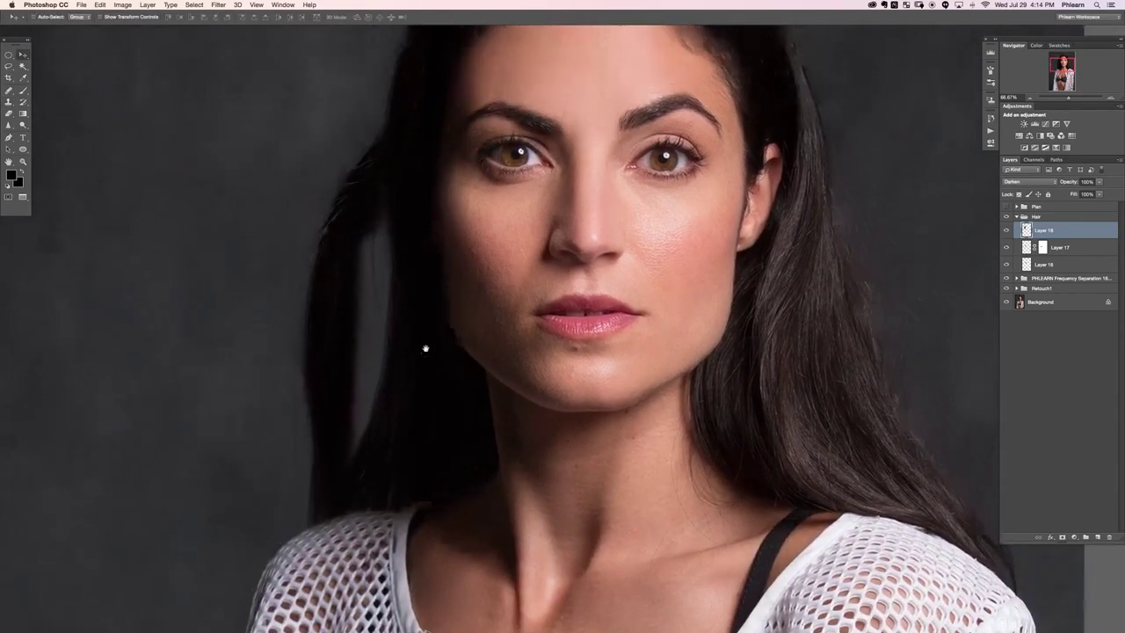
- Warp the cloned hair strip so it bulges inward and follows the outer edge of the lower hair down to the shoulder
scroll(426, 349, "up", 2)
key("super+t")
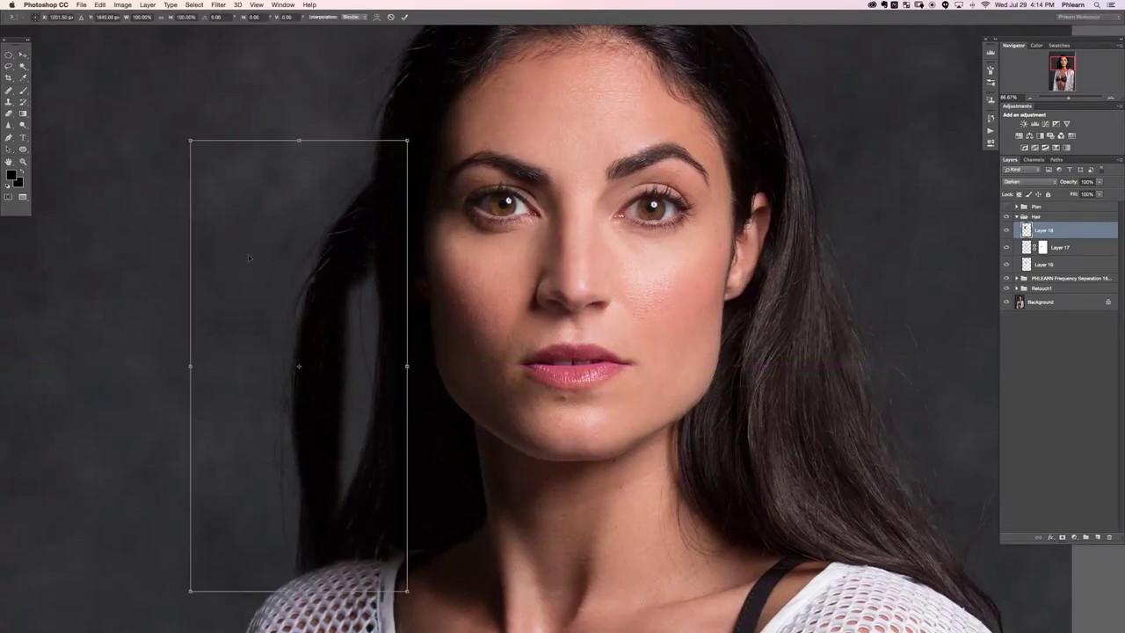
right_click(248, 258)
left_click(287, 313)
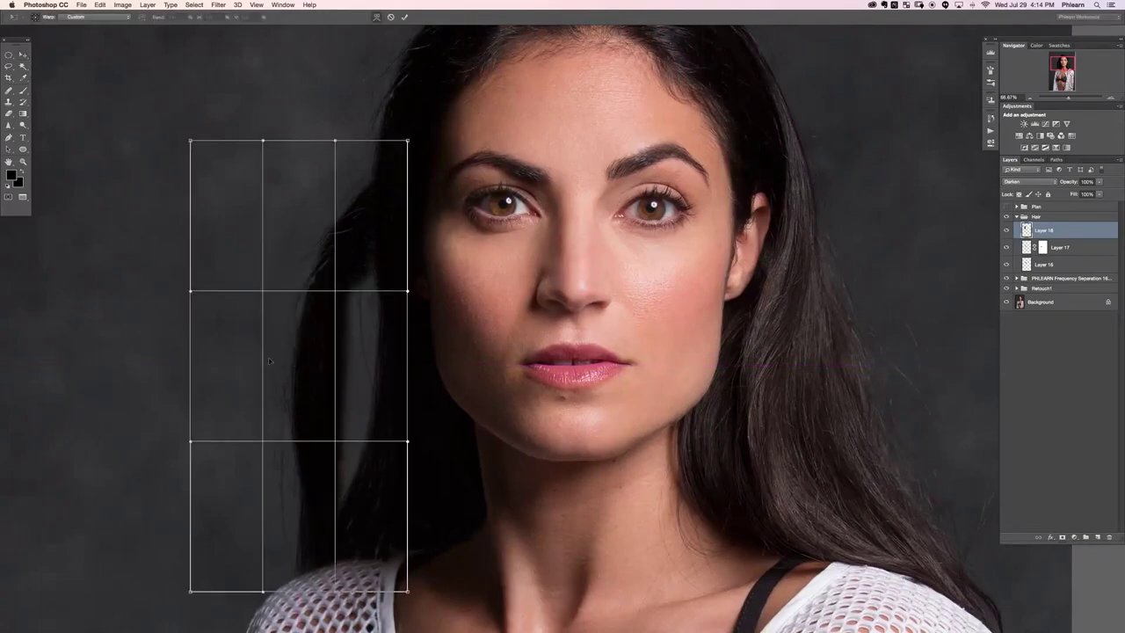
left_click_drag(270, 361, 375, 367)
left_click_drag(199, 588, 235, 596)
left_click_drag(306, 469, 336, 459)
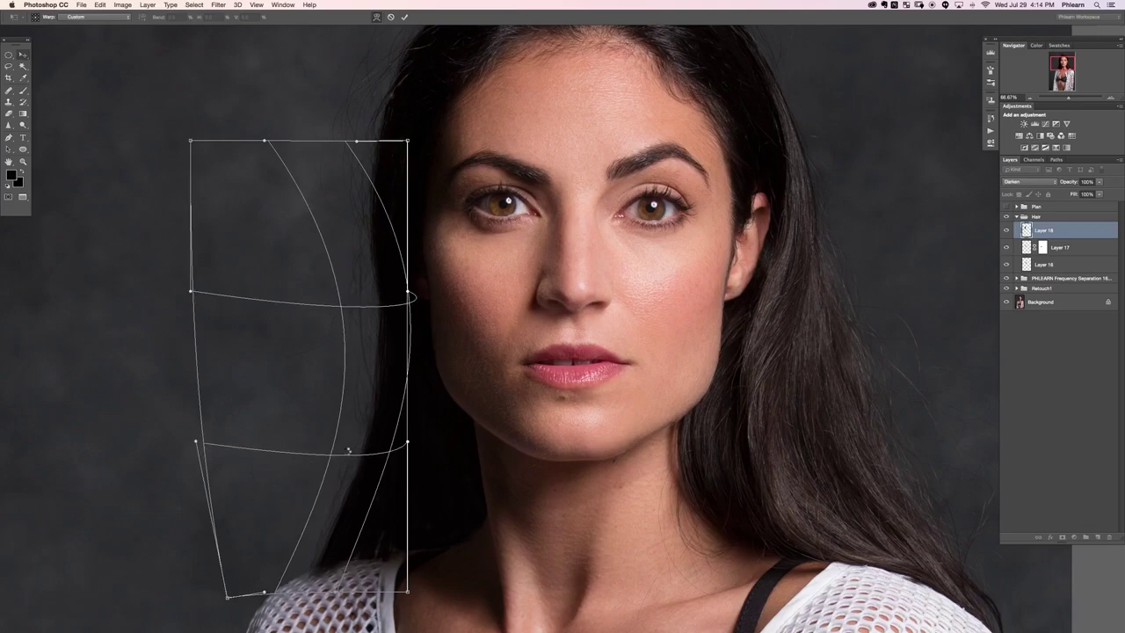
key("Return")
- Compare the hair with and without the warped strip layer and the painted hair layer beneath it
left_click(1005, 232)
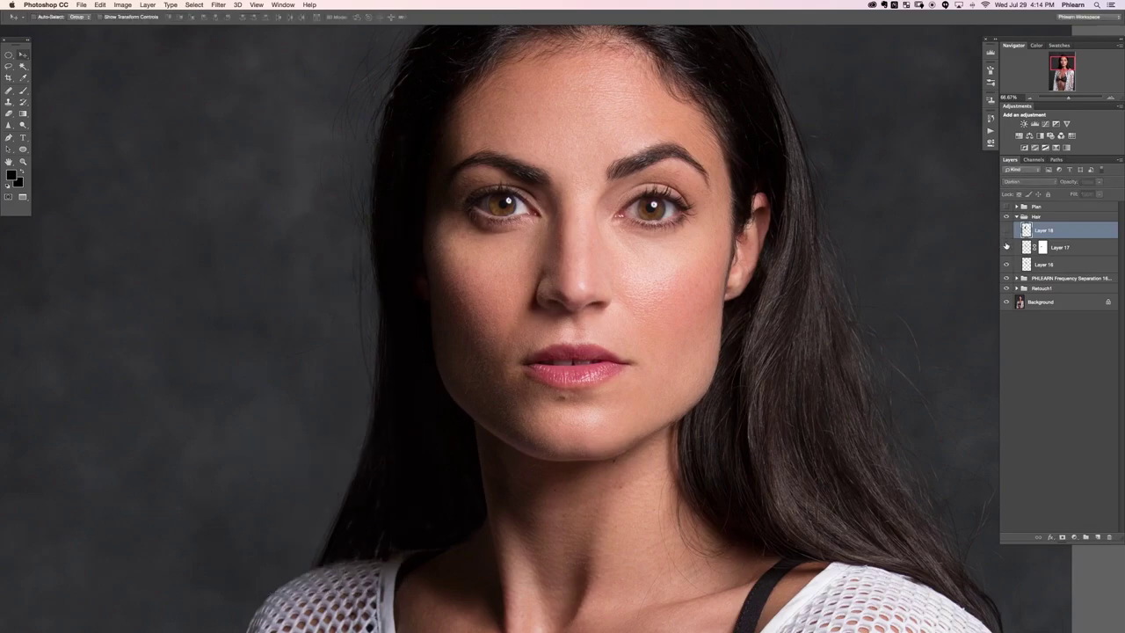
left_click(1006, 247)
left_click(1005, 247)
left_click(1004, 247)
left_click(1004, 247)
left_click(1002, 247)
left_click(1006, 230)
left_click(1007, 230)
left_click(1007, 230)
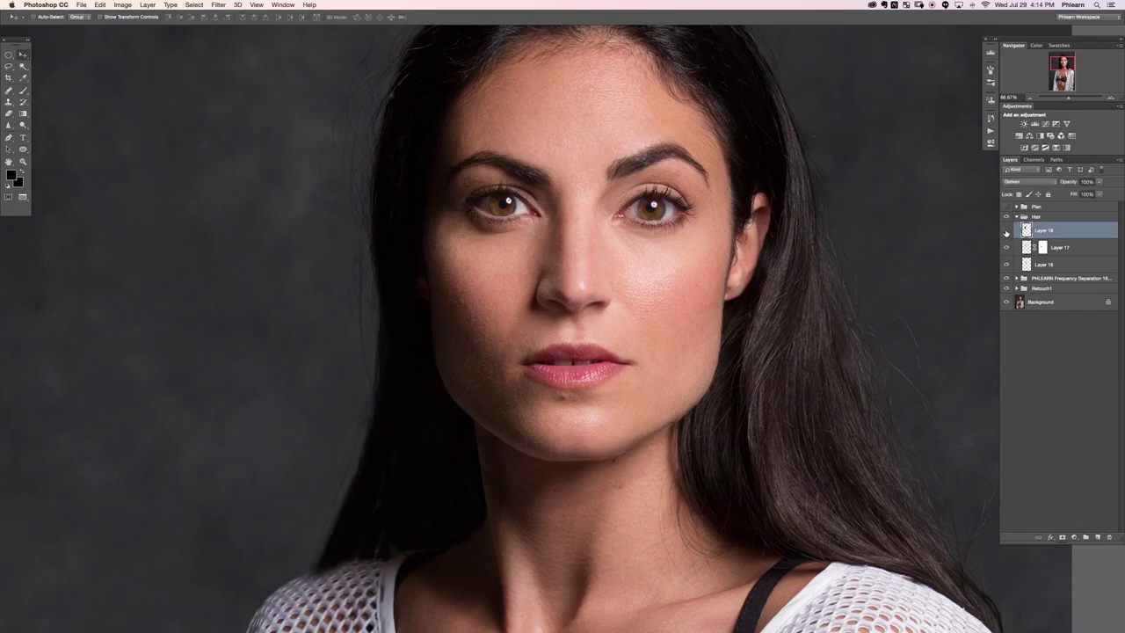
left_click(1006, 230)
left_click(1007, 231)
left_click(1005, 231)
left_click(1006, 231)
- Add a mask to the warped strip's layer and paint black with a larger soft brush around the shoulder edge
key("super+m")
key("b")
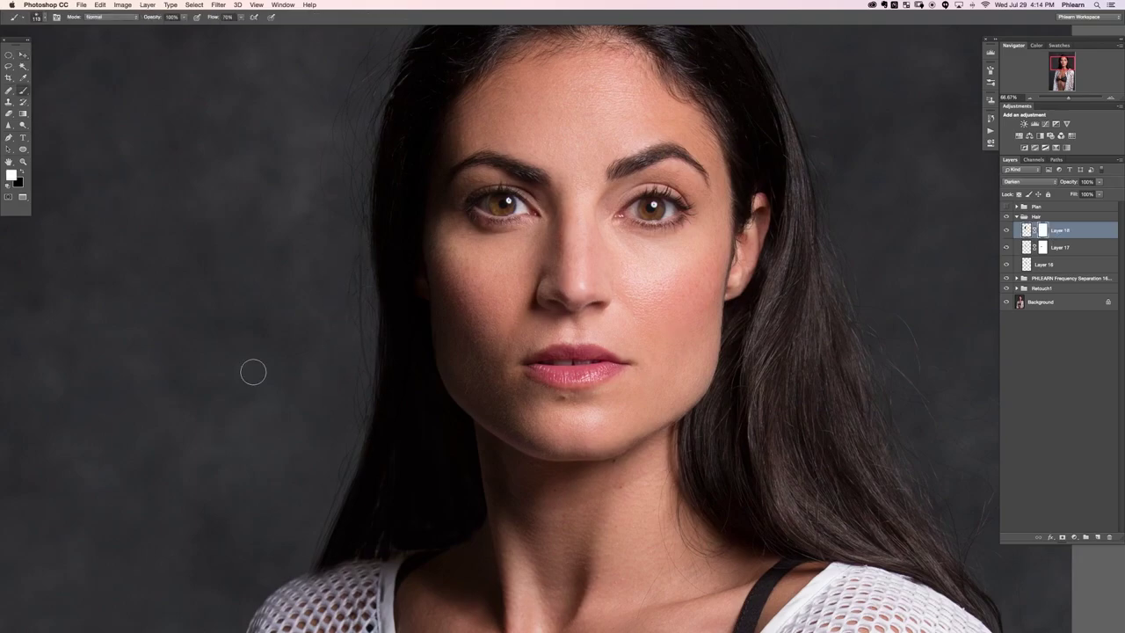
left_click_drag(252, 374, 294, 432, "ctrl+alt")
key("x")
left_click_drag(317, 543, 346, 365)
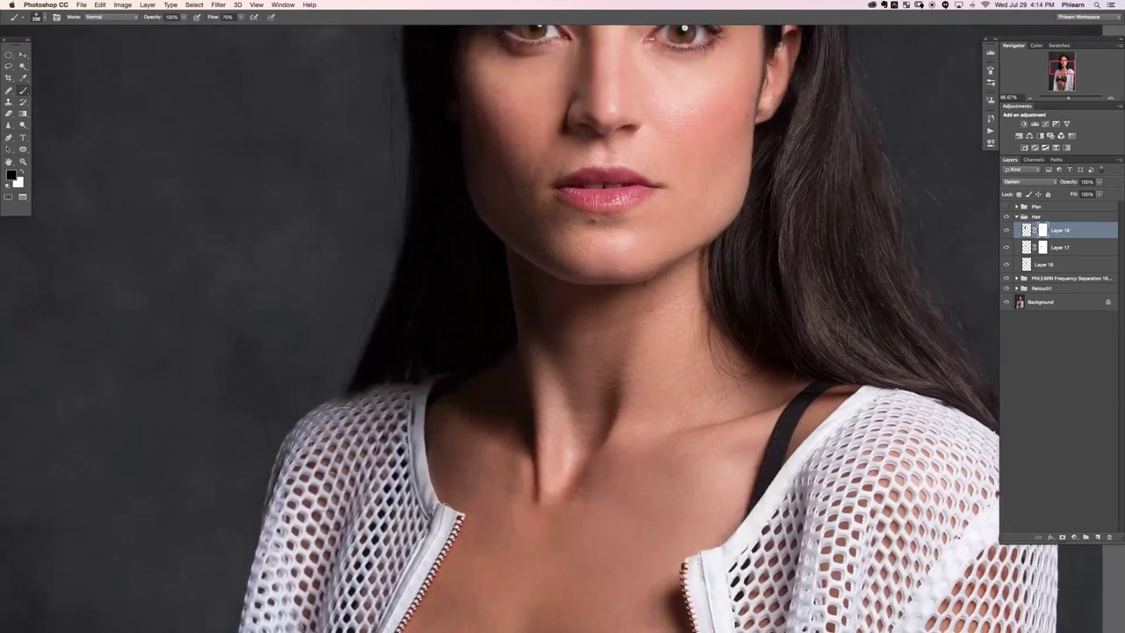
- Mask the hair ends along the shoulder with a smaller brush, also refining Layer 17's mask, and check the whole portrait
left_click_drag(374, 428, 336, 428, "ctrl+alt")
left_click_drag(392, 398, 352, 403)
left_click_drag(410, 431, 419, 432, "ctrl+alt")
key("alt+bracketleft")
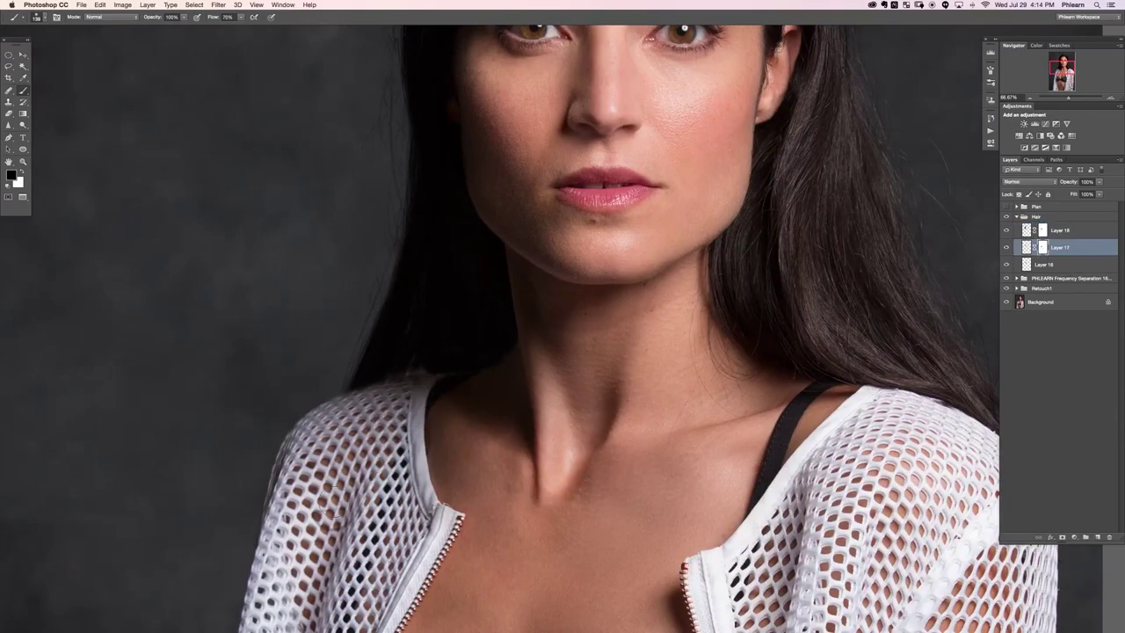
key("super+minus")
key("super+minus")
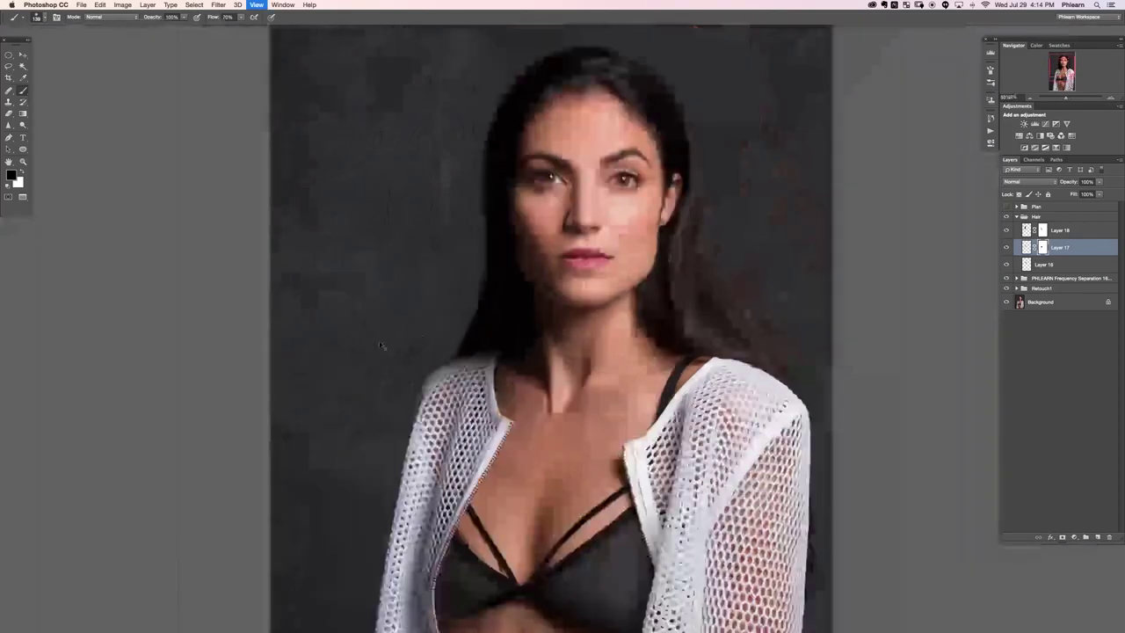
key("super+plus")
key("super+plus")
- Add a layer at the top of the Hair group and paint a soft black shadow between hair and shoulder at 10% flow
key("shift+alt+super+n")
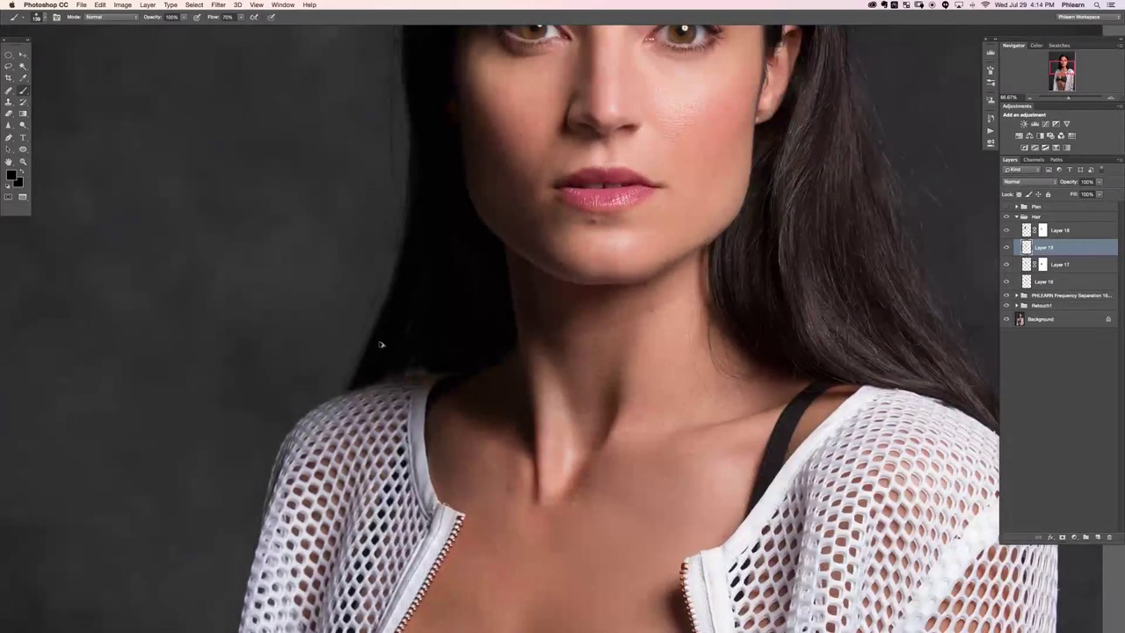
key("super+bracketright")
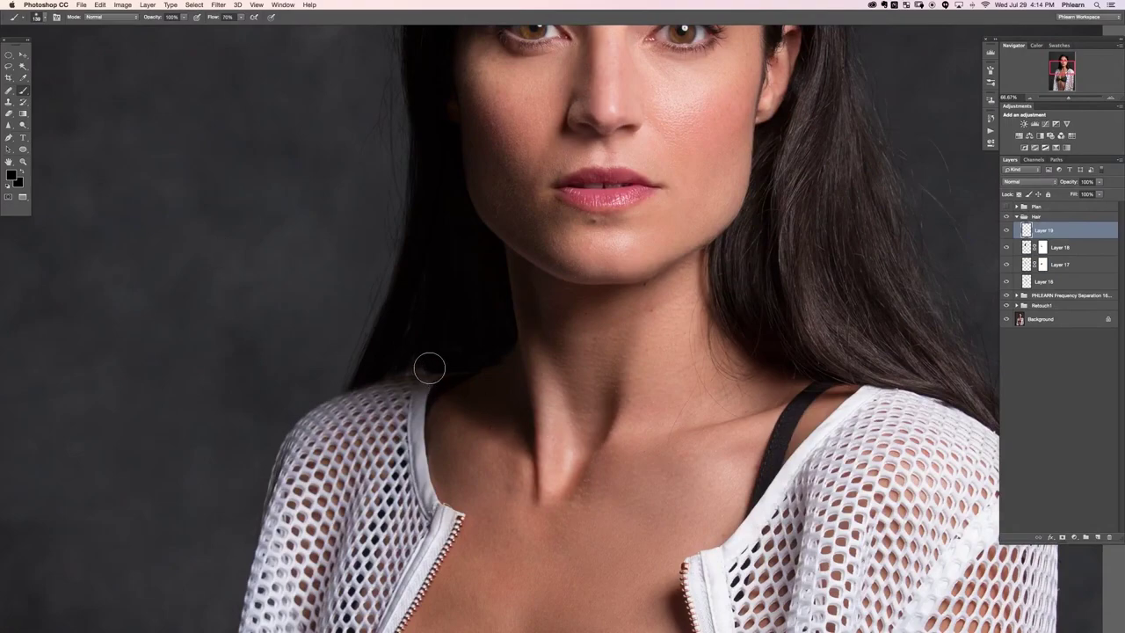
key("v")
key("super+minus")
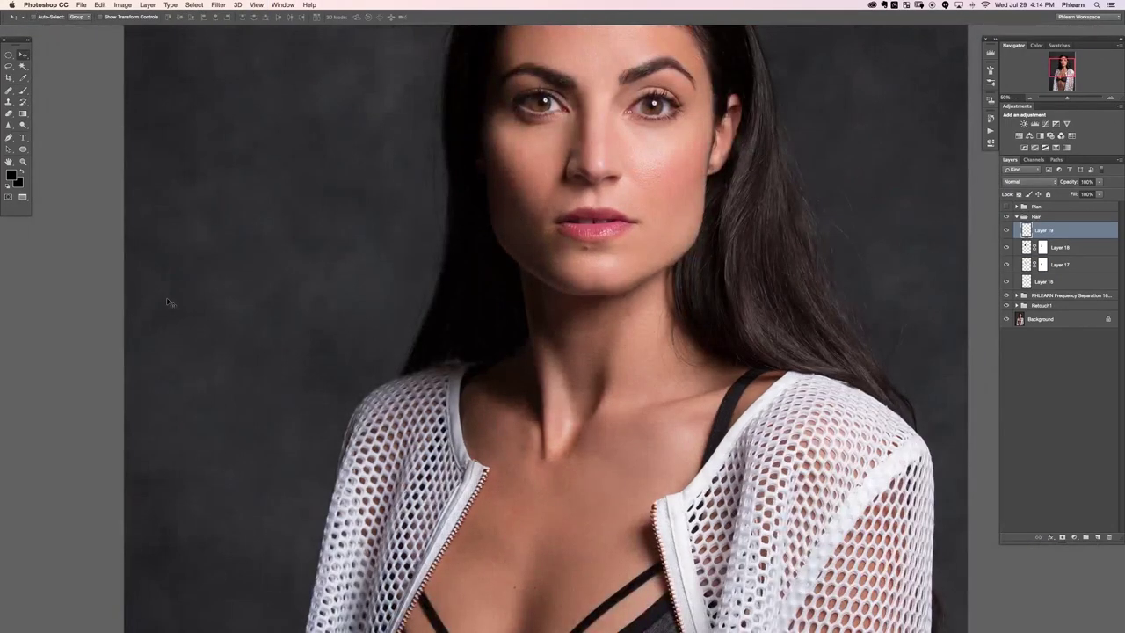
key("b")
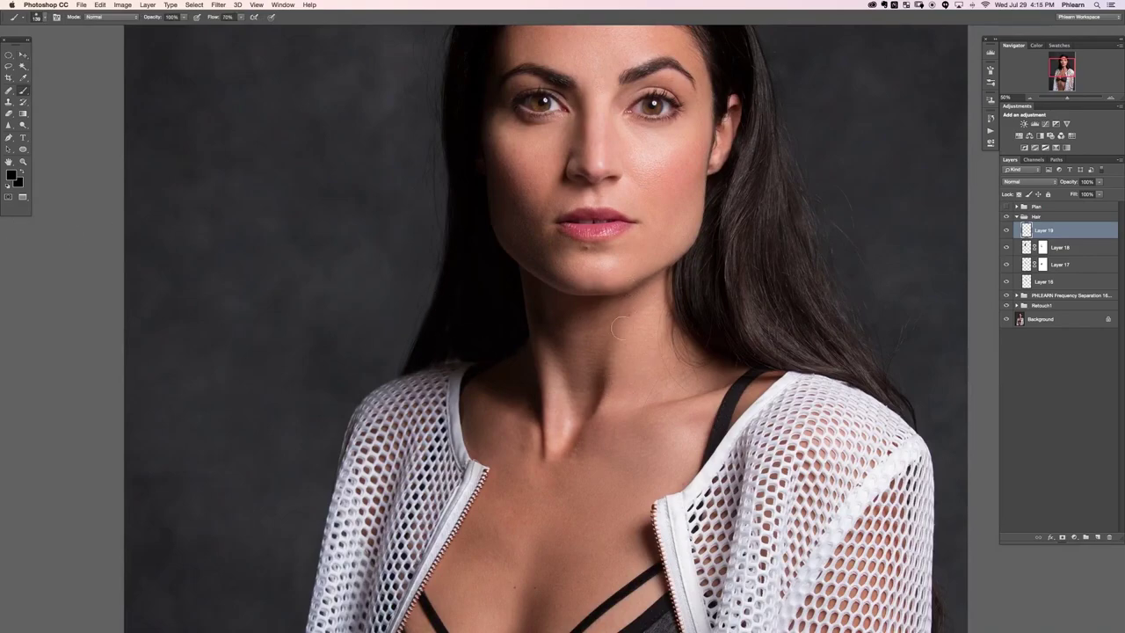
left_click(437, 340, "ctrl+alt")
left_click_drag(437, 340, 461, 340)
key("shift+1")
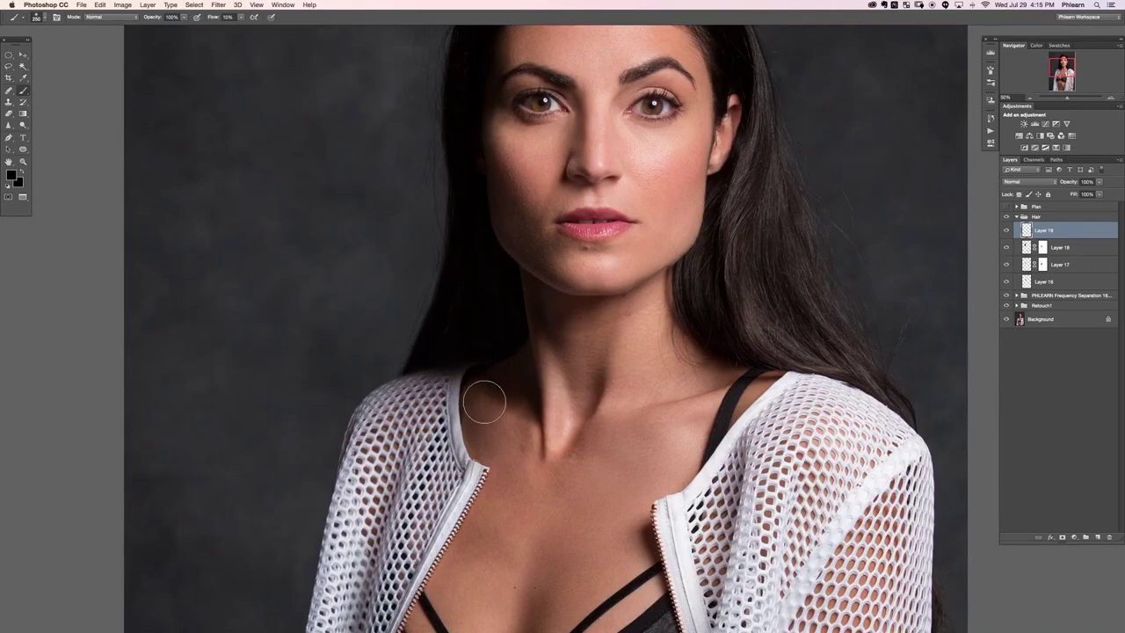
mouse_move(484, 405)
left_mouse_down()
mouse_move(507, 379)
mouse_move(480, 373)
left_mouse_up()
- Erase excess shadow from the jacket's shoulder and touch up the shadow along the collar with a smaller brush
key("e")
left_click_drag(437, 396, 413, 388)
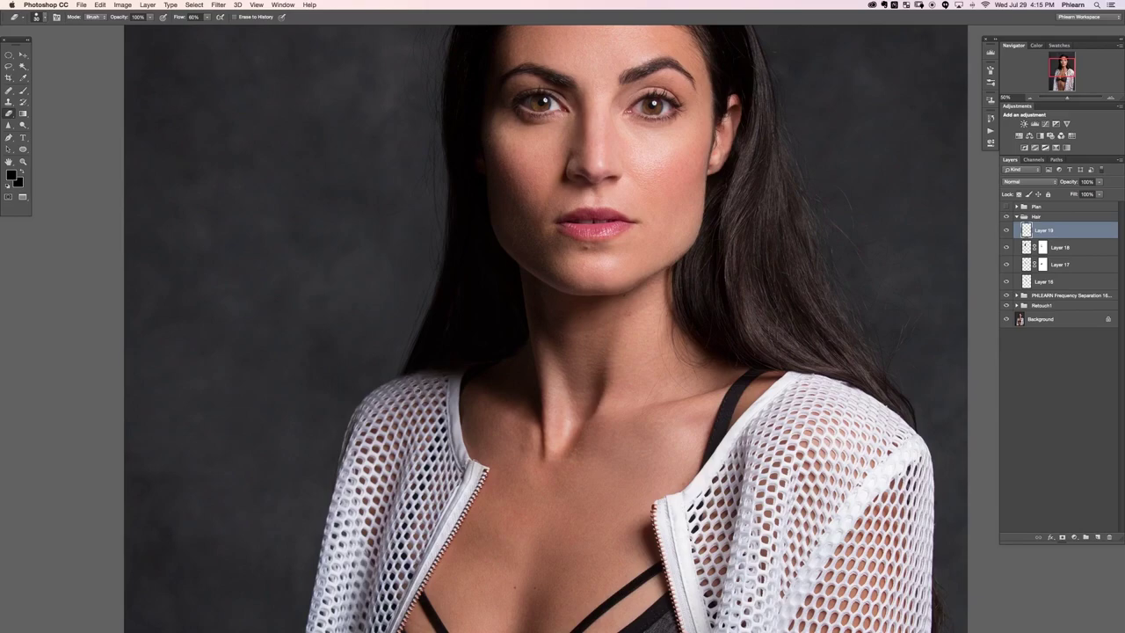
key("b")
left_click(451, 376)
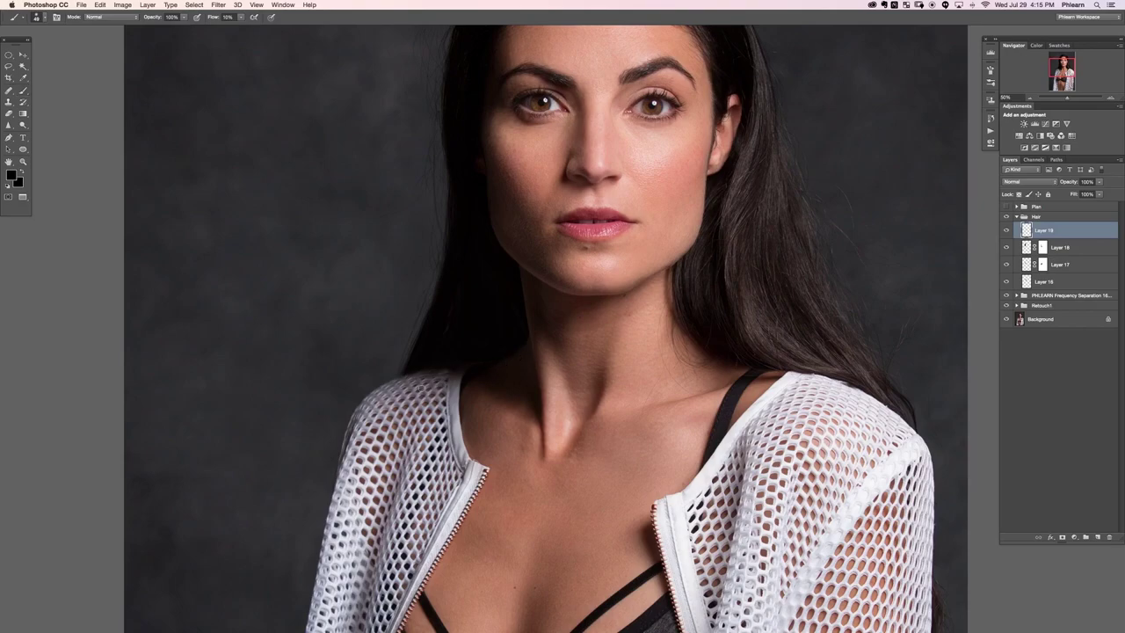
key("e")
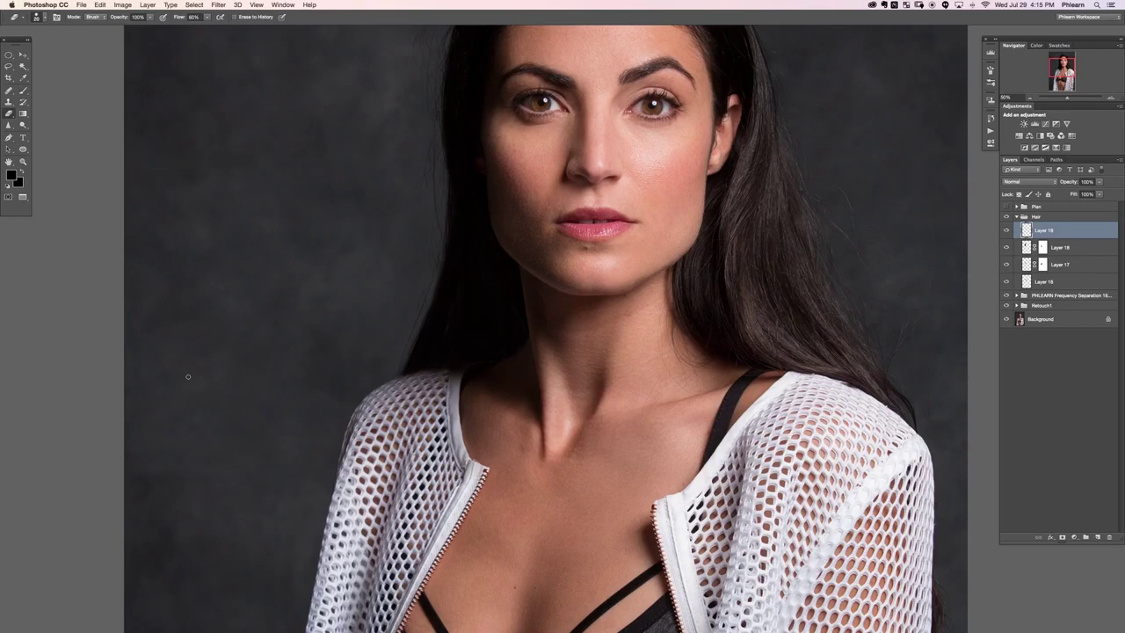
- Compare the whole portrait with and without the shadow layer and the entire Hair group
key("super+minus")
key("super+minus")
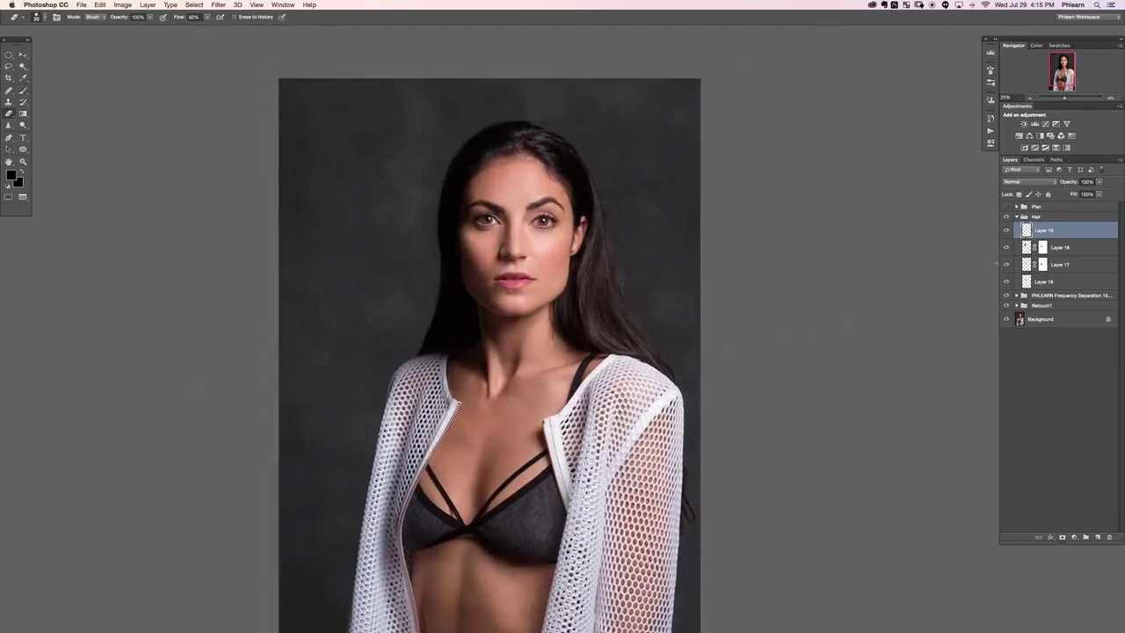
left_click(1006, 230)
left_click(1006, 232)
left_click(1008, 219)
left_click(1006, 223)
left_click(1005, 225)
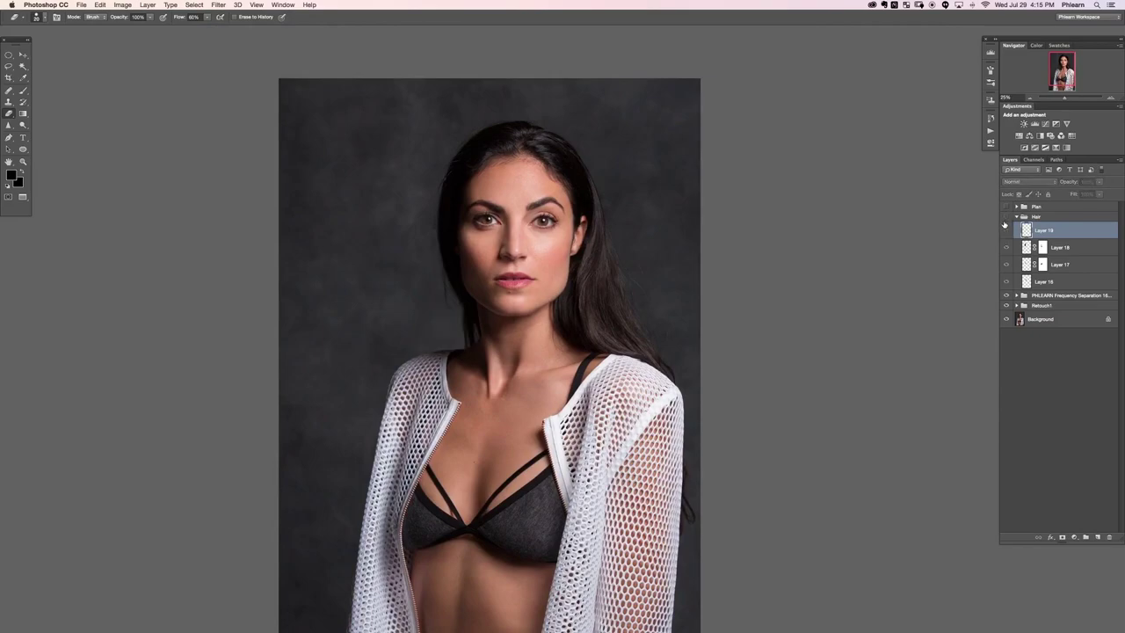
left_click(1004, 227)
- On a new layer in the Hair group, clone the long hair beside the ear onto the open background across the portrait
key("super+shift+alt+n")
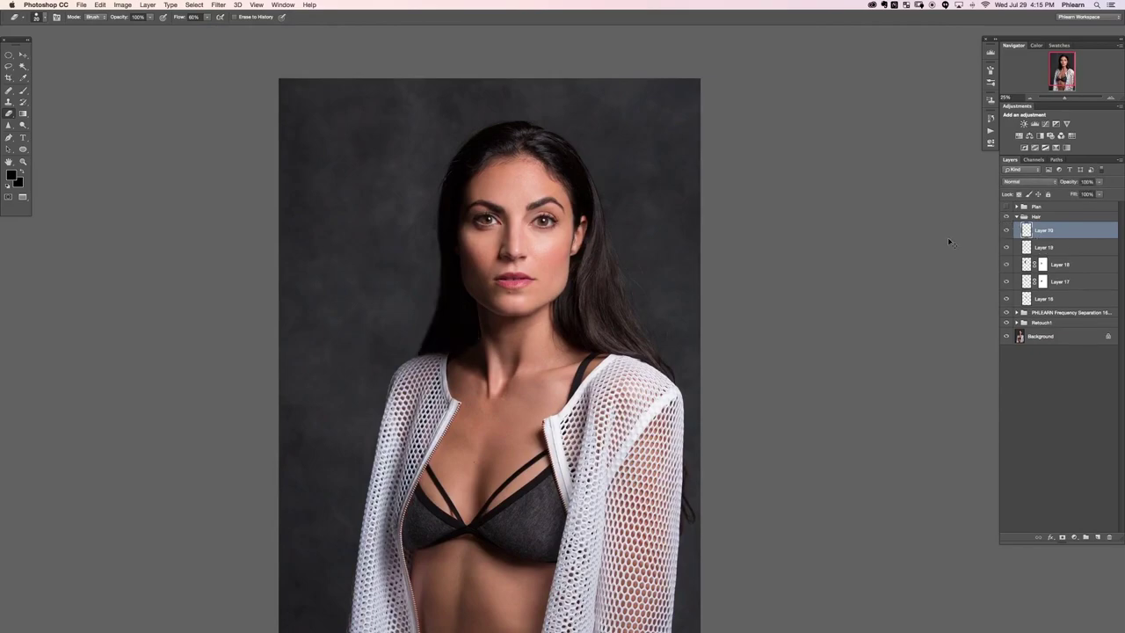
key("super+plus")
key("s")
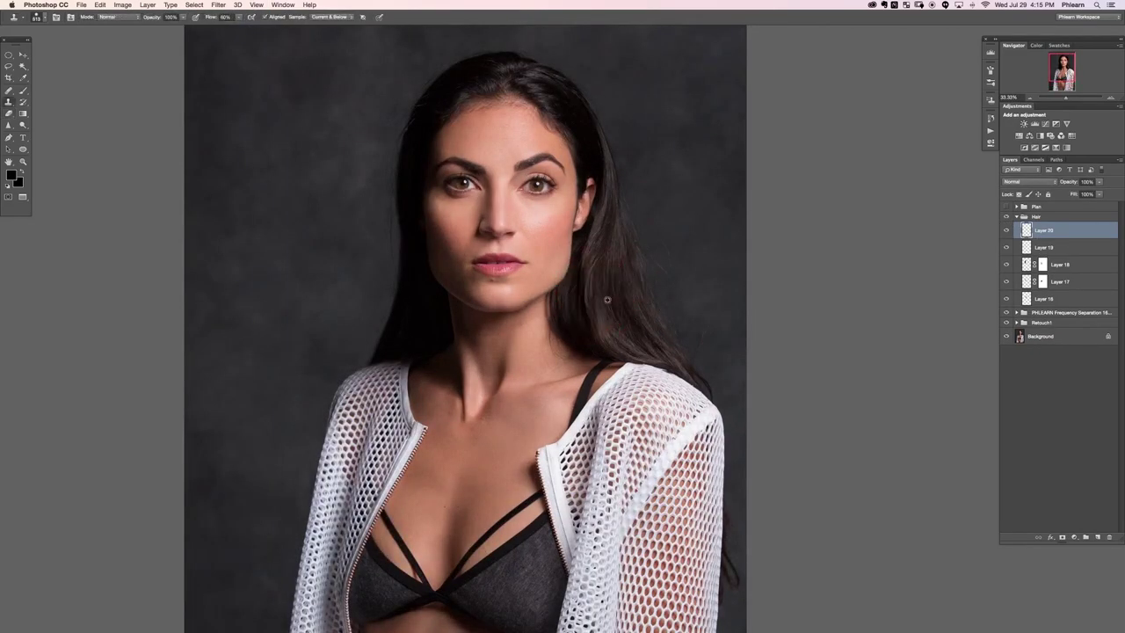
left_click(607, 301, "alt")
mouse_move(220, 274)
left_mouse_down()
mouse_move(260, 276)
mouse_move(210, 118)
mouse_move(225, 101)
mouse_move(226, 361)
mouse_move(282, 317)
mouse_move(326, 363)
mouse_move(295, 349)
left_mouse_up()
- Flip the cloned hair section horizontally and move it down beside the hair on the image's left side
key("ctrl+t")
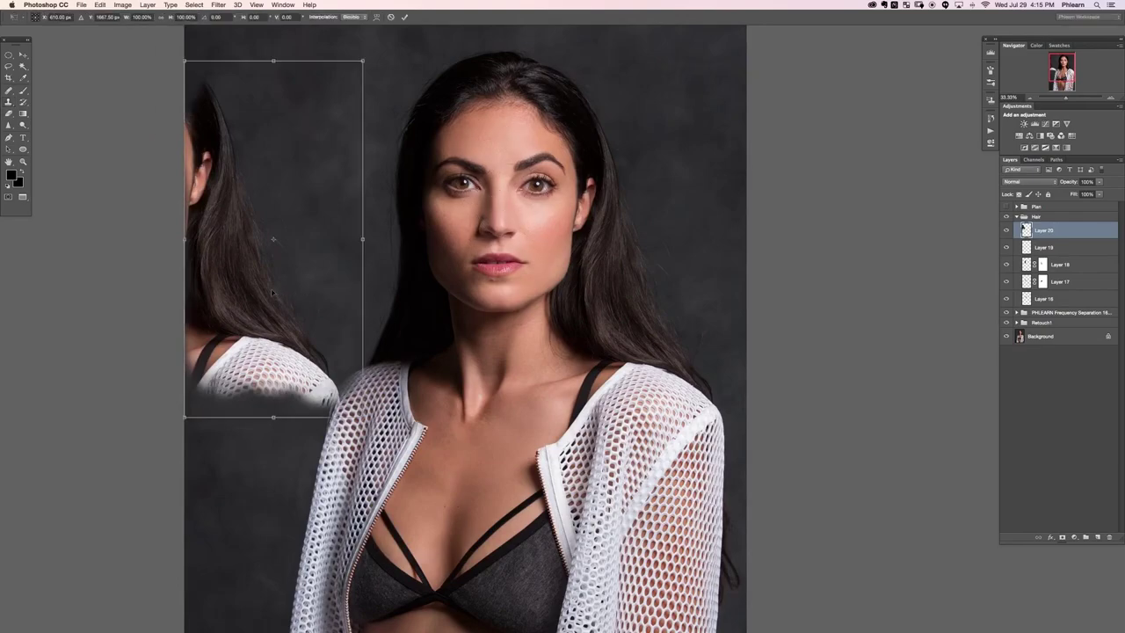
right_click(268, 275)
left_click(295, 388)
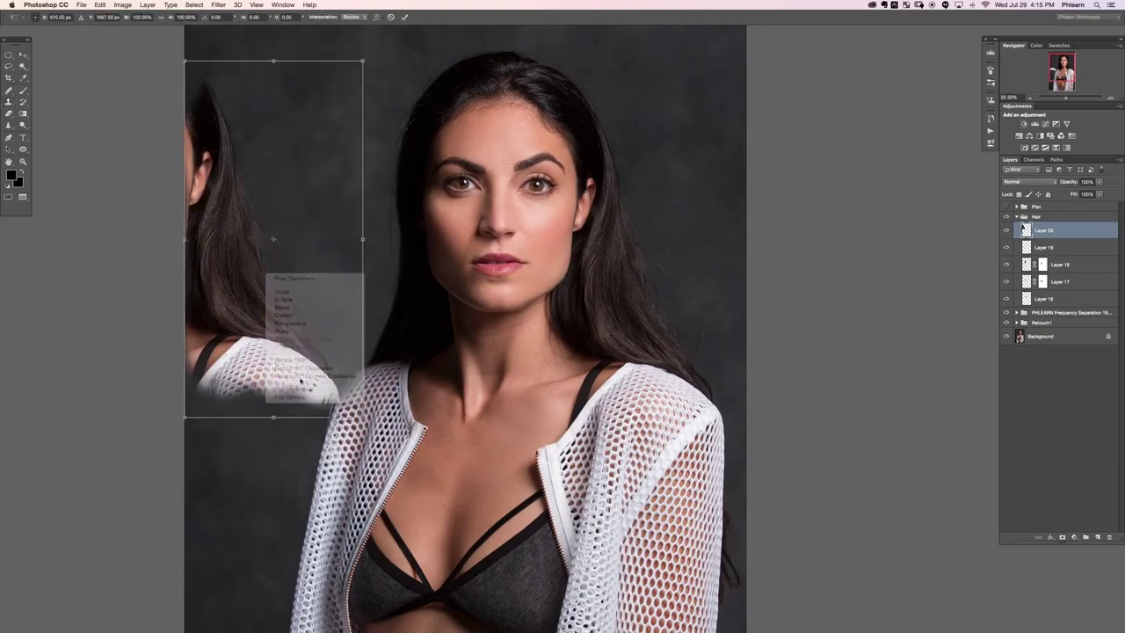
key("Return")
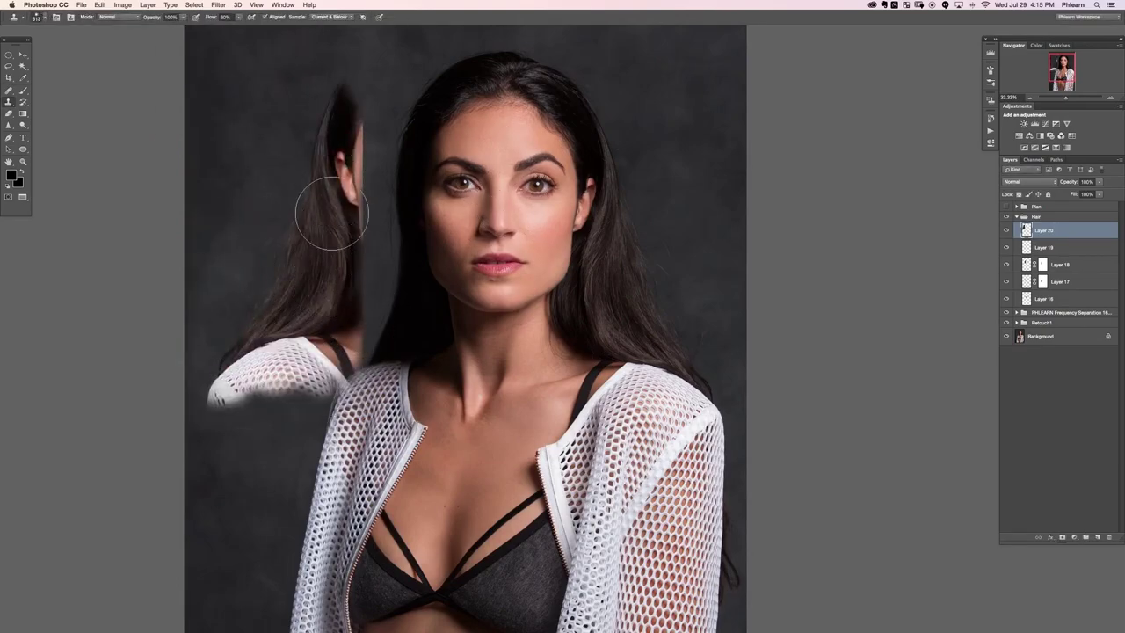
left_click_drag(298, 327, 317, 360)
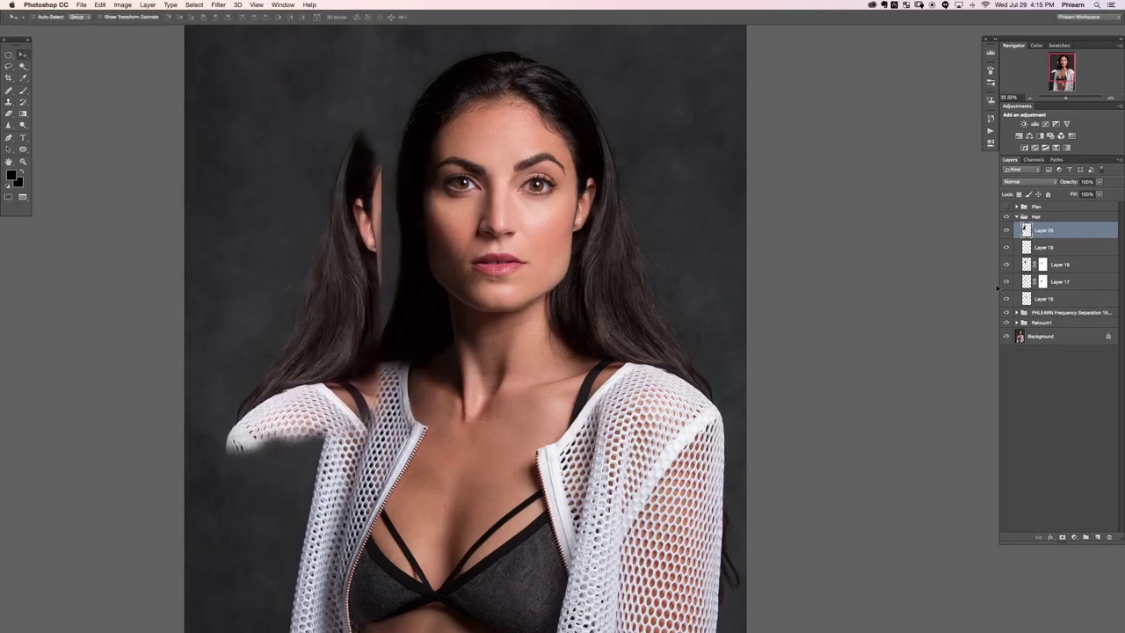
- Hide the flipped hair's darkest tones with Blend If, splitting This Layer's black slider to about 20 and 57
double_click(1070, 235)
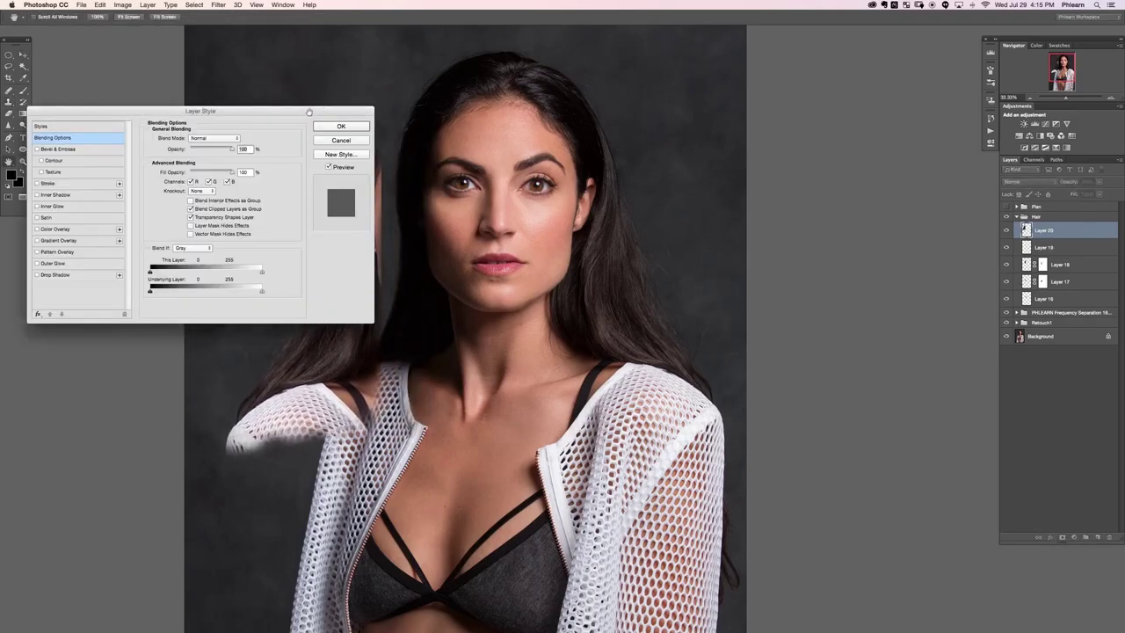
left_click_drag(308, 112, 285, 83)
left_click_drag(517, 245, 586, 257)
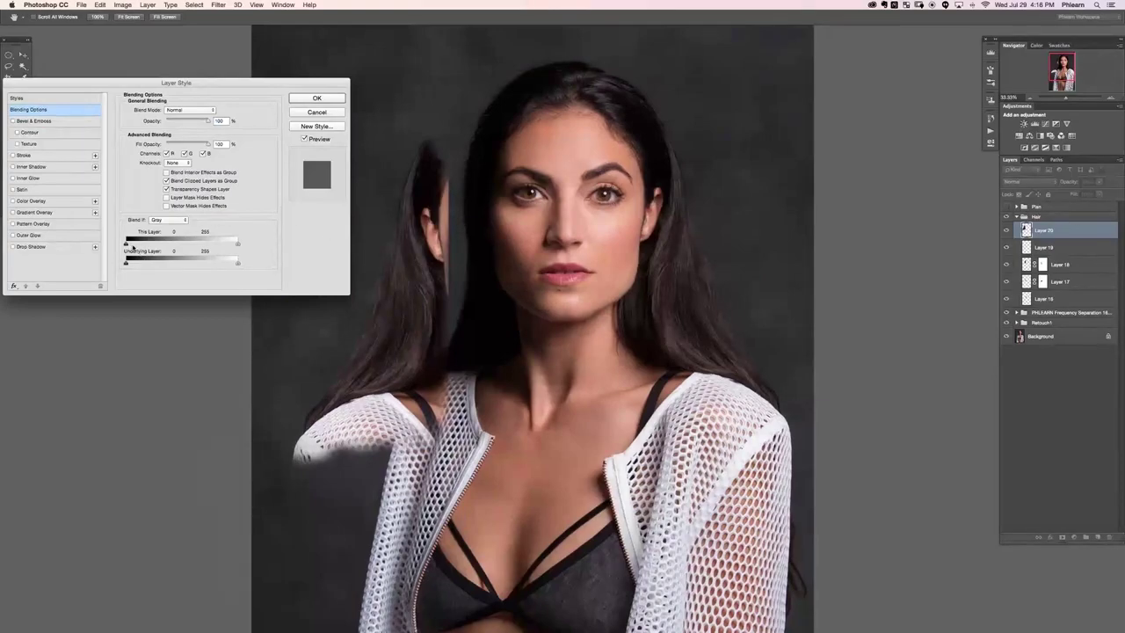
mouse_move(138, 244)
left_mouse_down()
mouse_move(151, 244)
mouse_move(134, 245)
left_mouse_up()
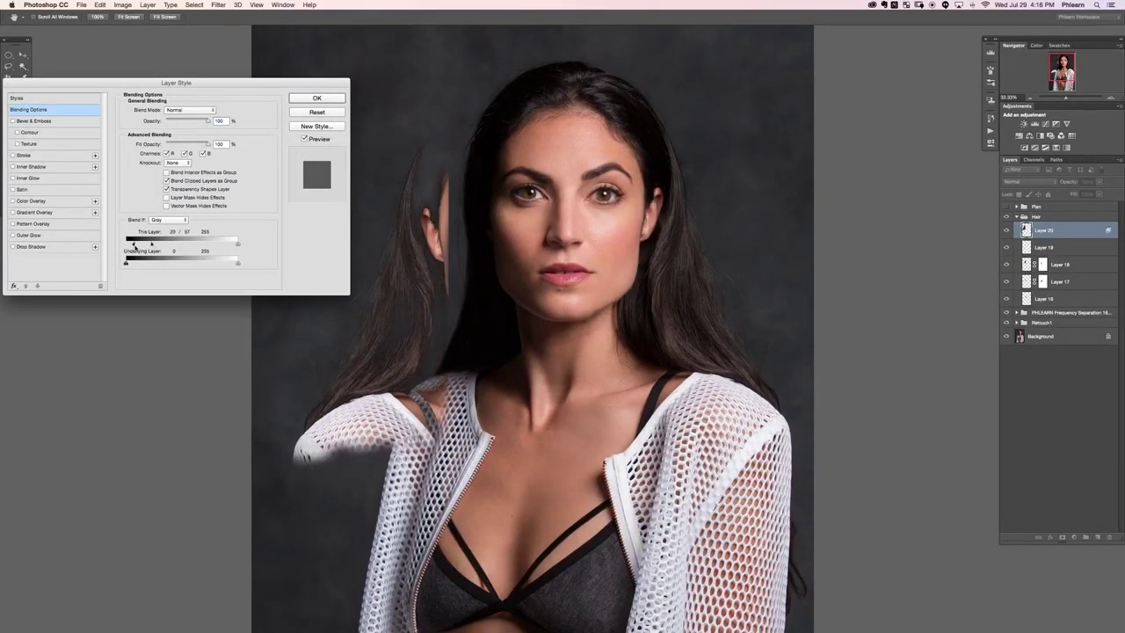
left_click(315, 100)
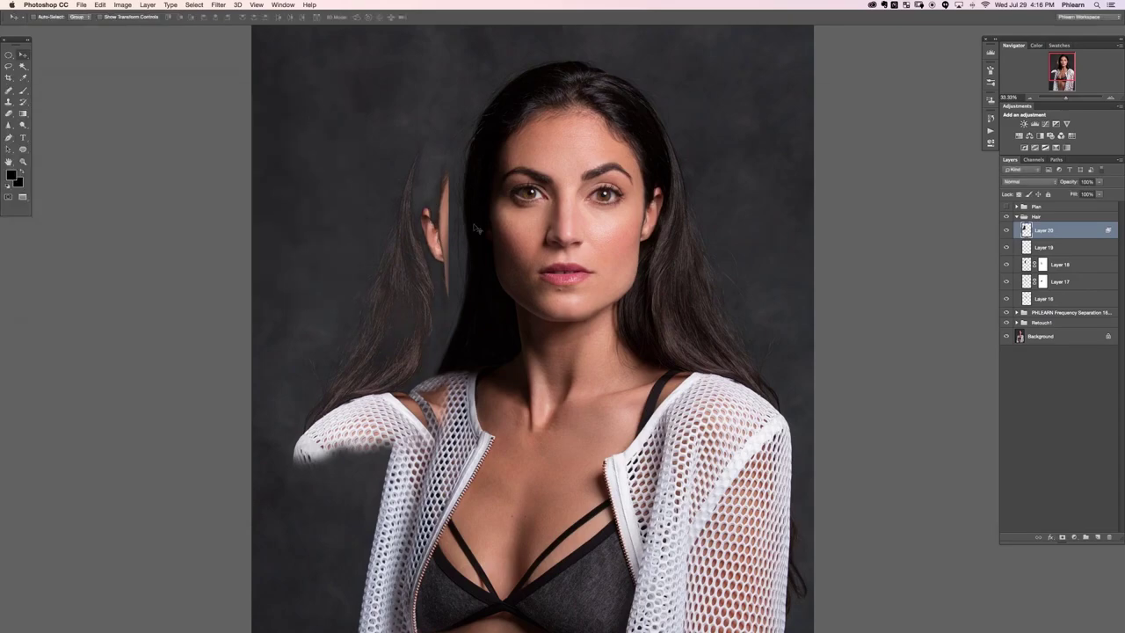
- Fit the flipped hair over the existing hair on the image's left with Free Transform and lower its layer's opacity
left_click_drag(466, 341, 576, 341)
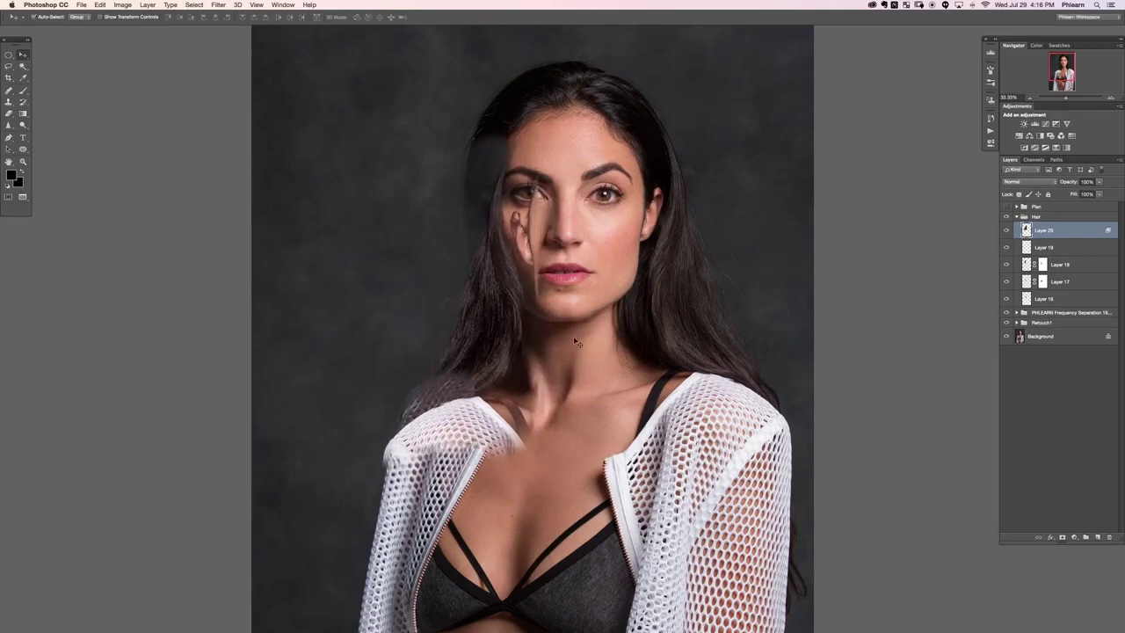
key("super+t")
left_click_drag(599, 400, 612, 375)
key("Return")
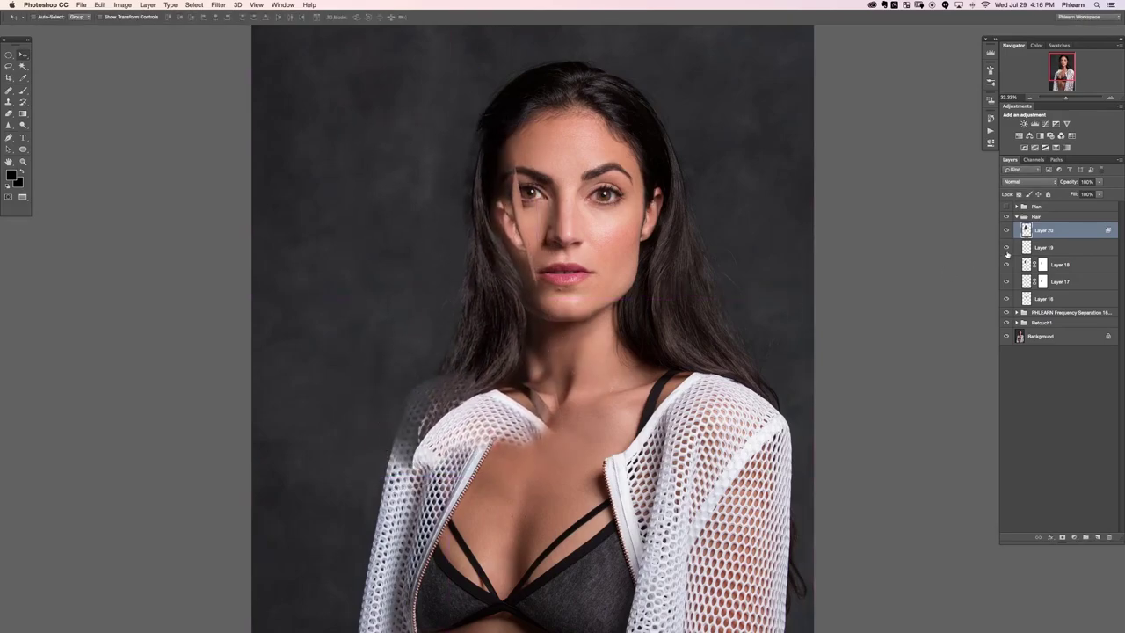
left_click_drag(1070, 186, 1053, 182)
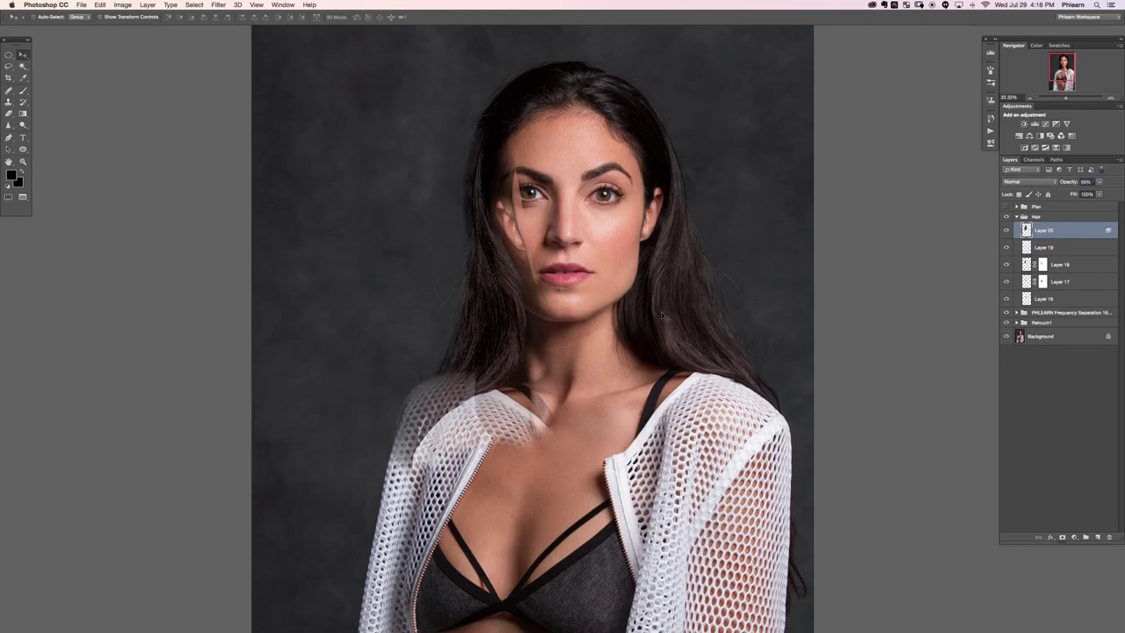
key("super+plus")
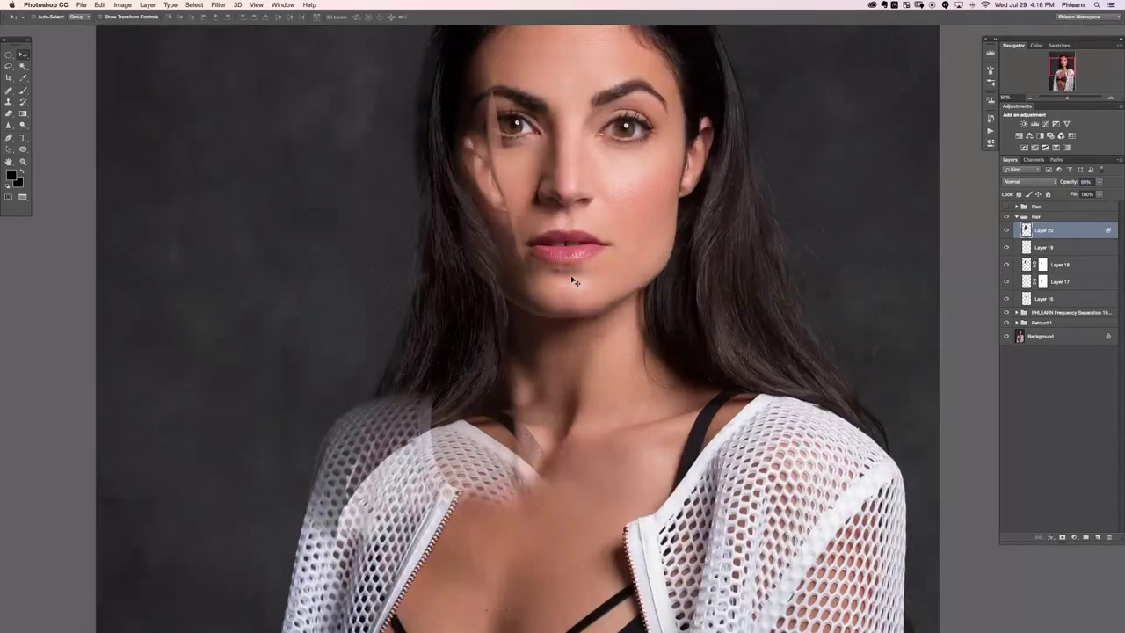
- Add a black layer mask to the flipped hair and paint it back in over the hair on the image's left
left_click(1061, 536, "alt")
key("b")
key("x")
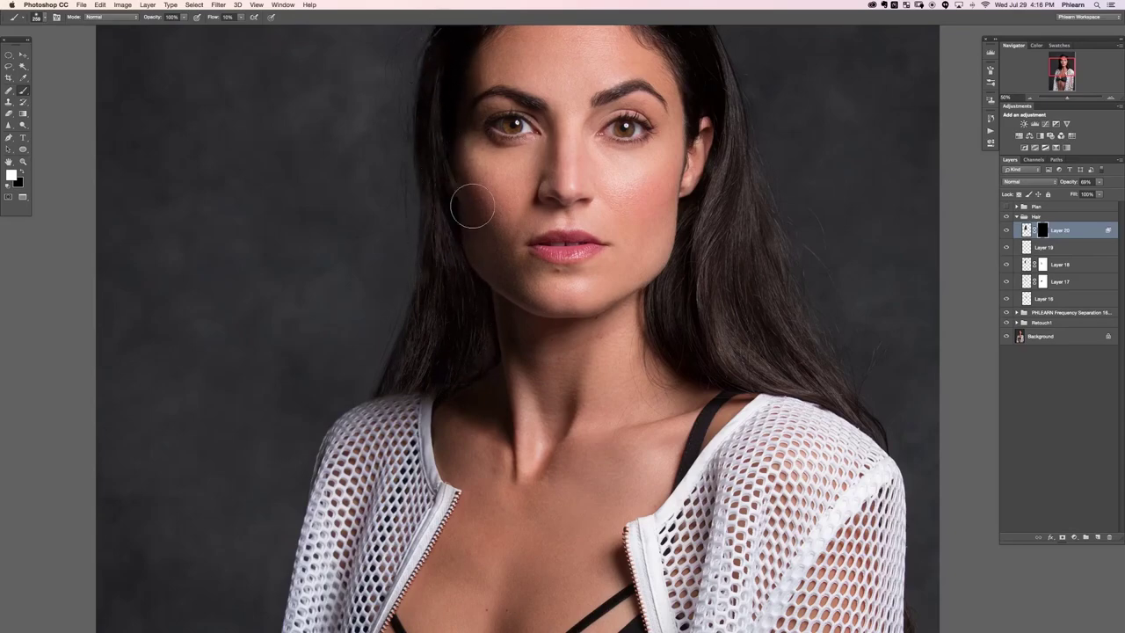
key("x")
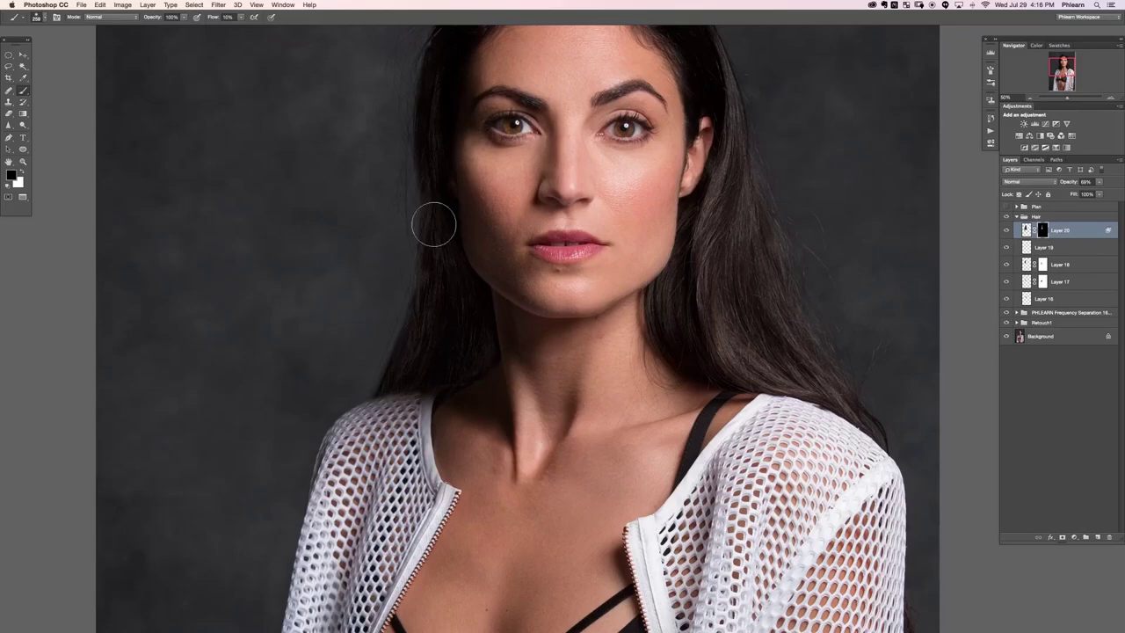
left_click_drag(722, 45, 700, 138)
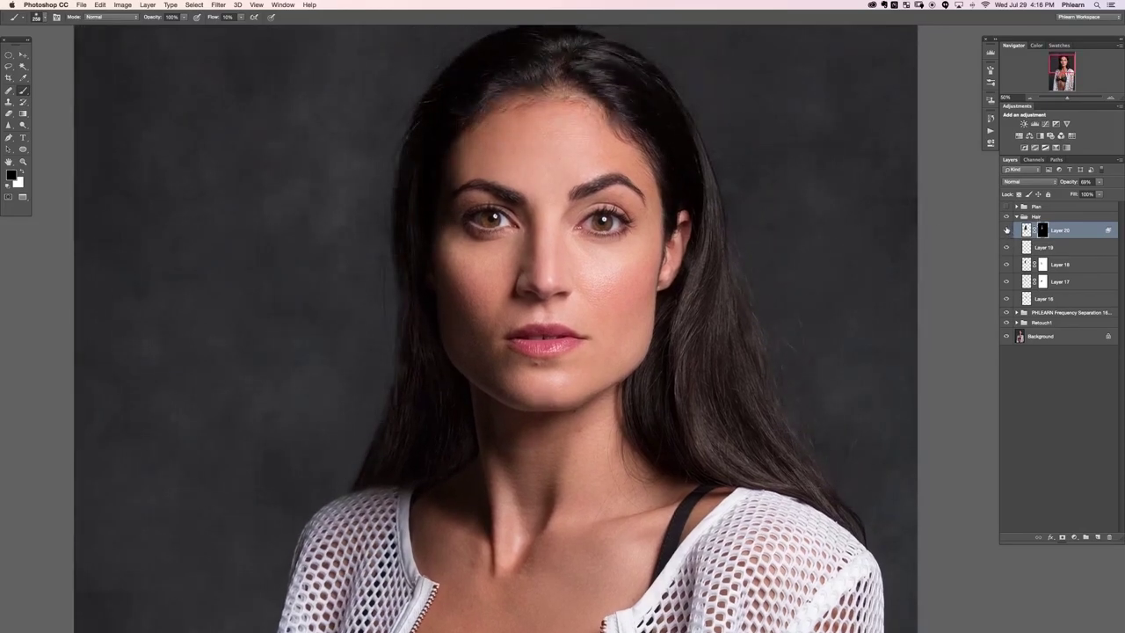
- Compare the hair on the image's left with and without the masked flipped-hair layer
left_click(1006, 231)
left_click(996, 232)
key("Return")
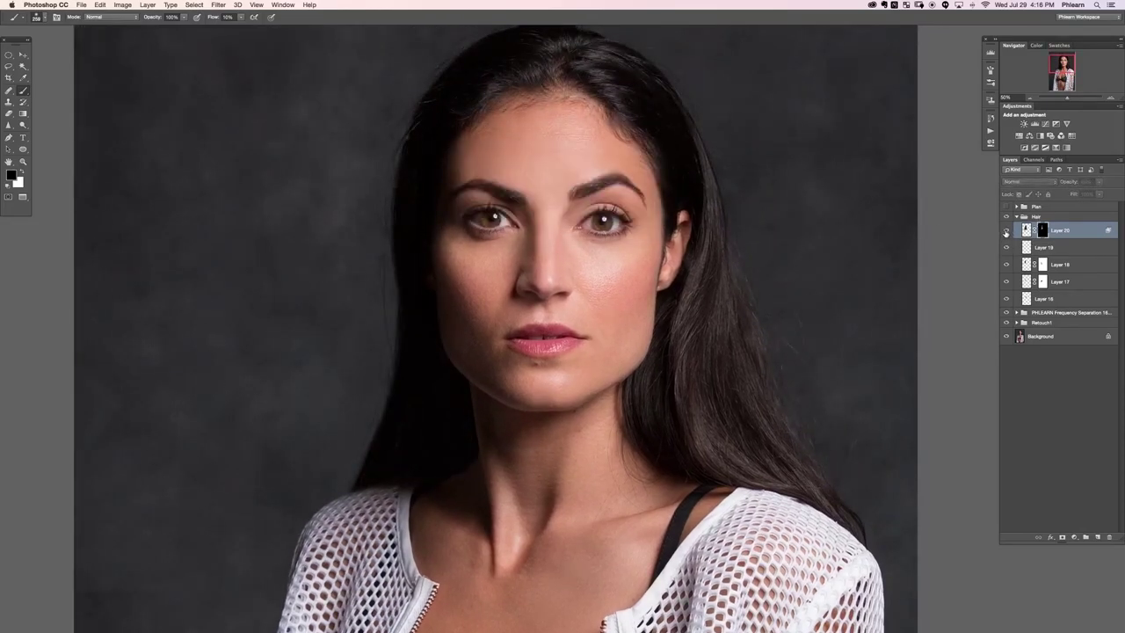
left_click(1005, 231)
left_click(1005, 231)
left_click(1006, 231)
left_click(1004, 231)
left_click(1004, 231)
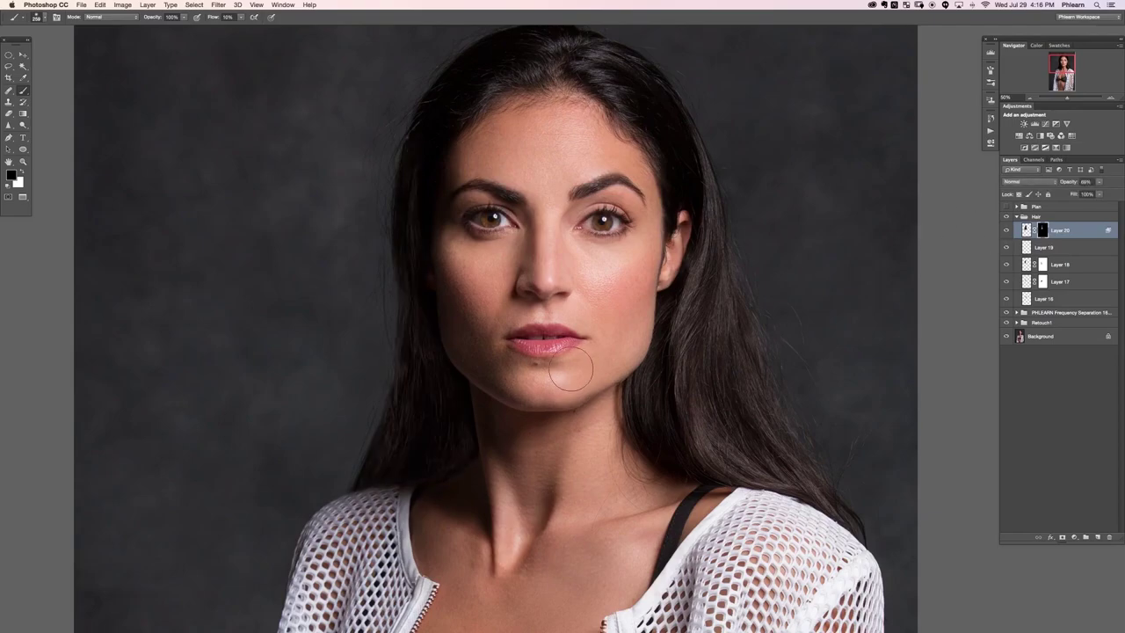
- On a new layer in the Hair group, paint black hair at 60% flow where it meets the shoulder and erase the excess
left_click_drag(501, 308, 502, 389)
key("shift+6")
key("shift+6")
key("super+shift+alt+n")
key("super+plus")
key("super+plus")
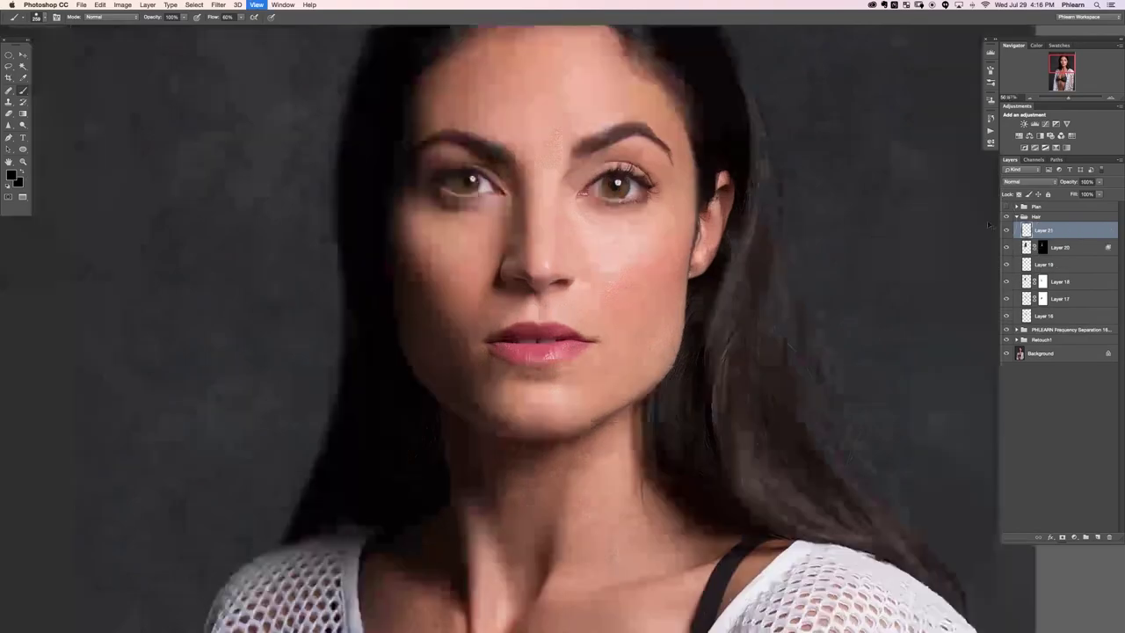
left_click_drag(267, 500, 528, 187)
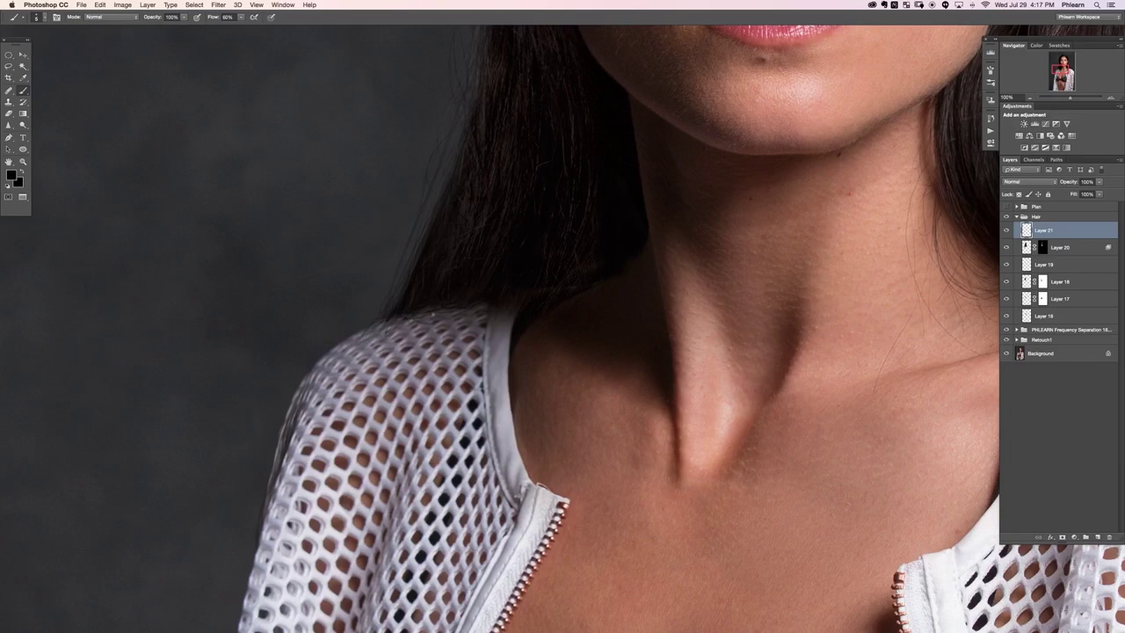
key("e")
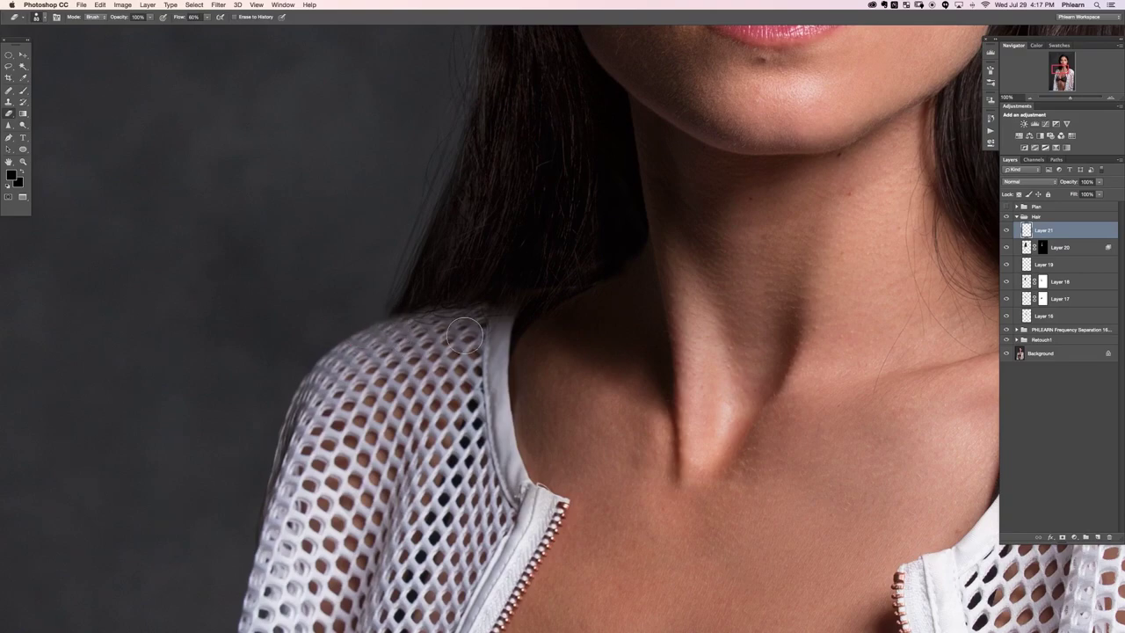
key("b")
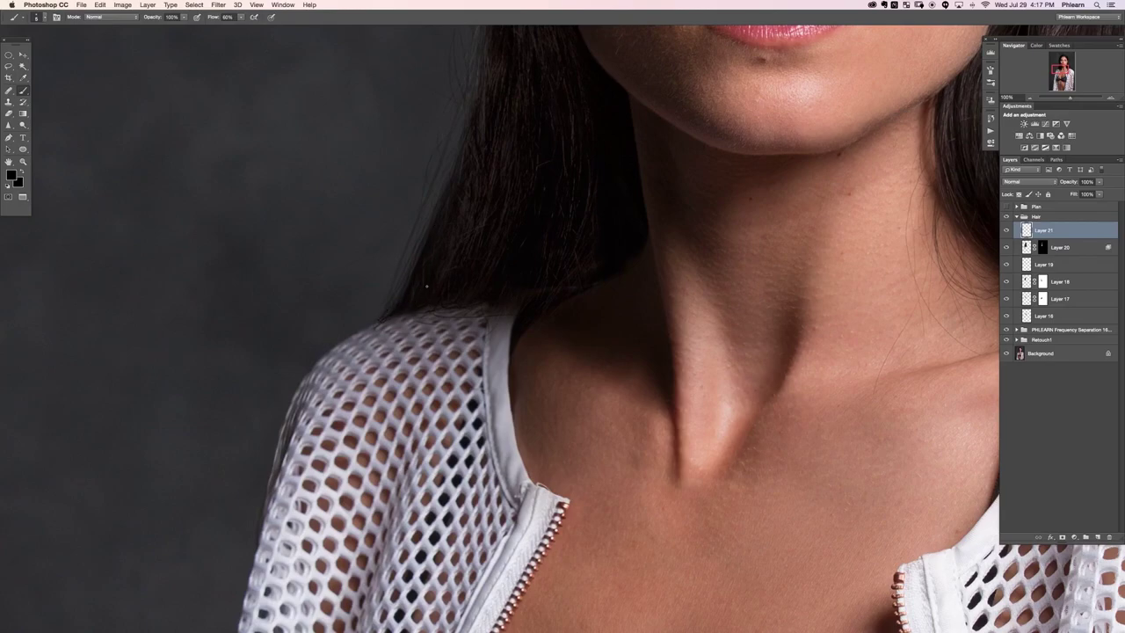
- Warp the flipped hair layer, bending its middle toward the face and its upper and lower parts outward to follow the existing hair
key("super+minus")
key("super+minus")
key("super+minus")
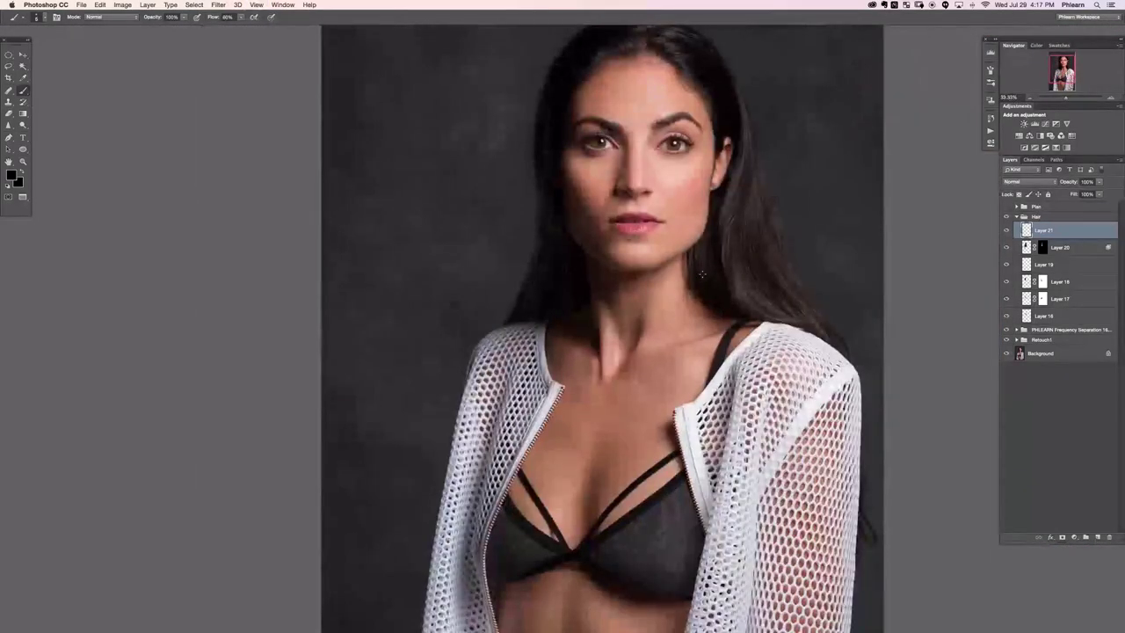
left_click_drag(665, 392, 570, 414)
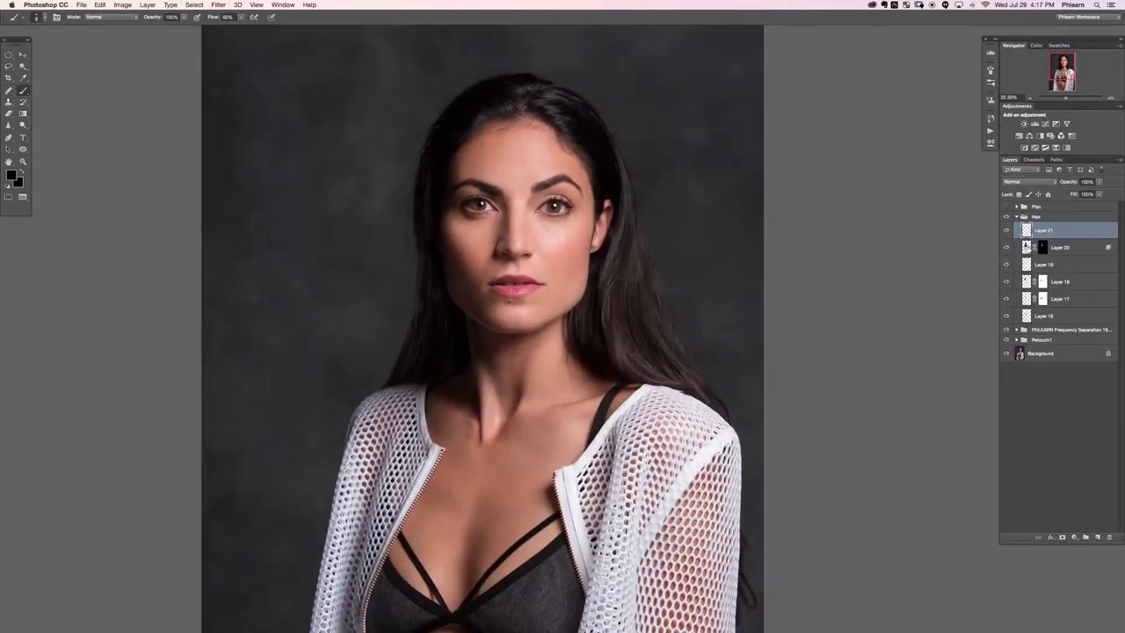
left_click(1028, 249)
key("super+t")
right_click(377, 269)
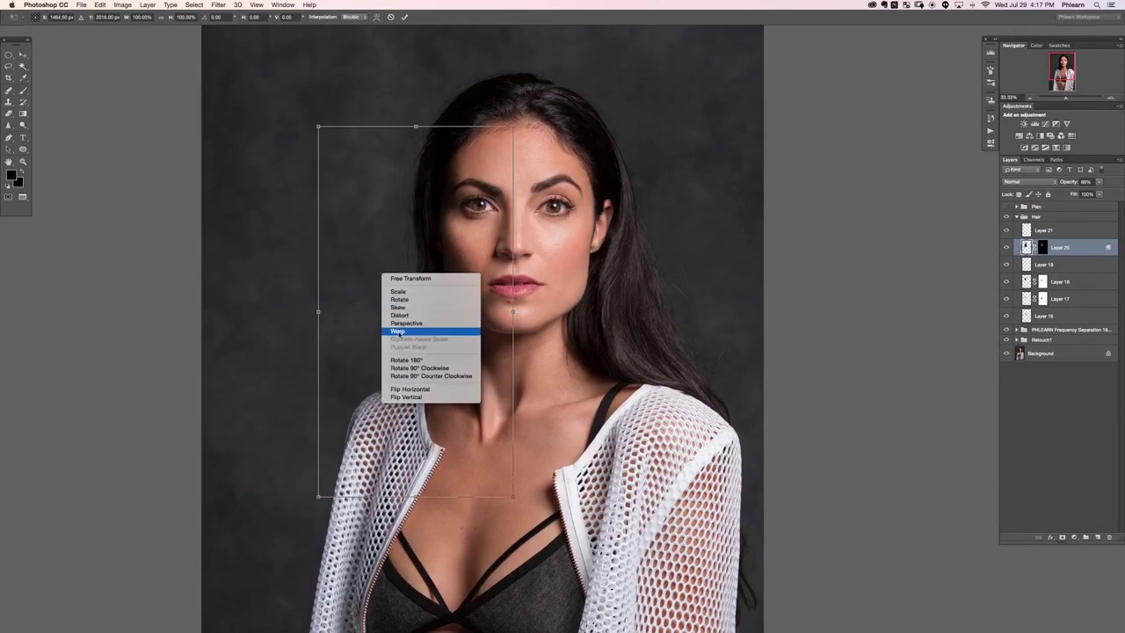
left_click(406, 331)
left_click_drag(345, 295, 361, 299)
left_click_drag(413, 165, 404, 167)
left_click_drag(404, 371, 388, 365)
left_click_drag(407, 282, 418, 294)
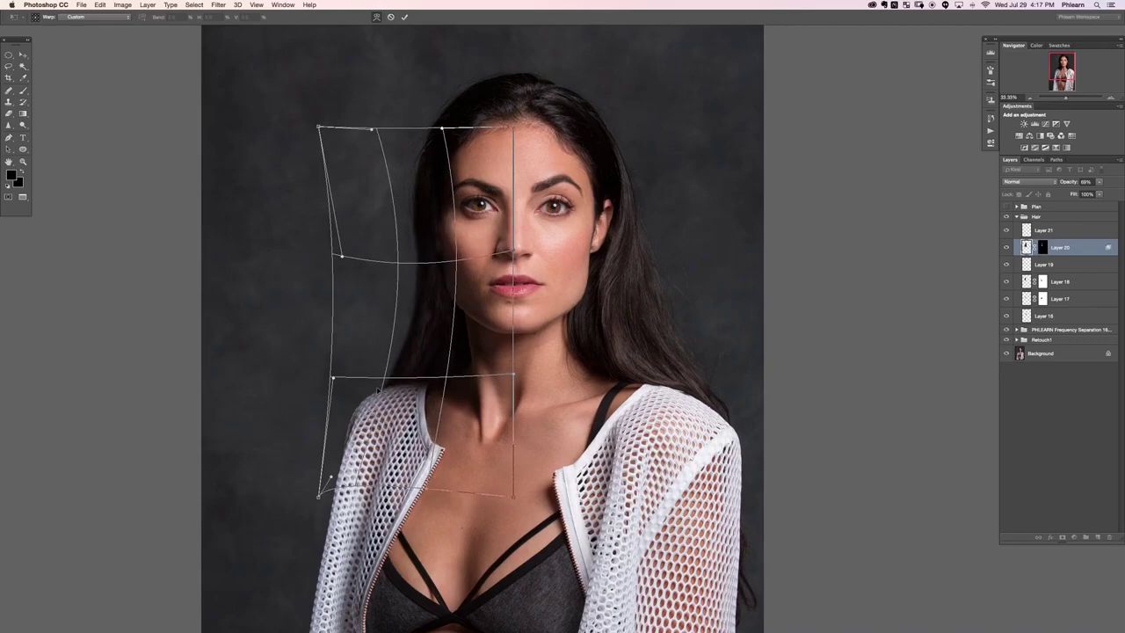
left_click_drag(333, 377, 319, 377)
left_click_drag(446, 193, 438, 195)
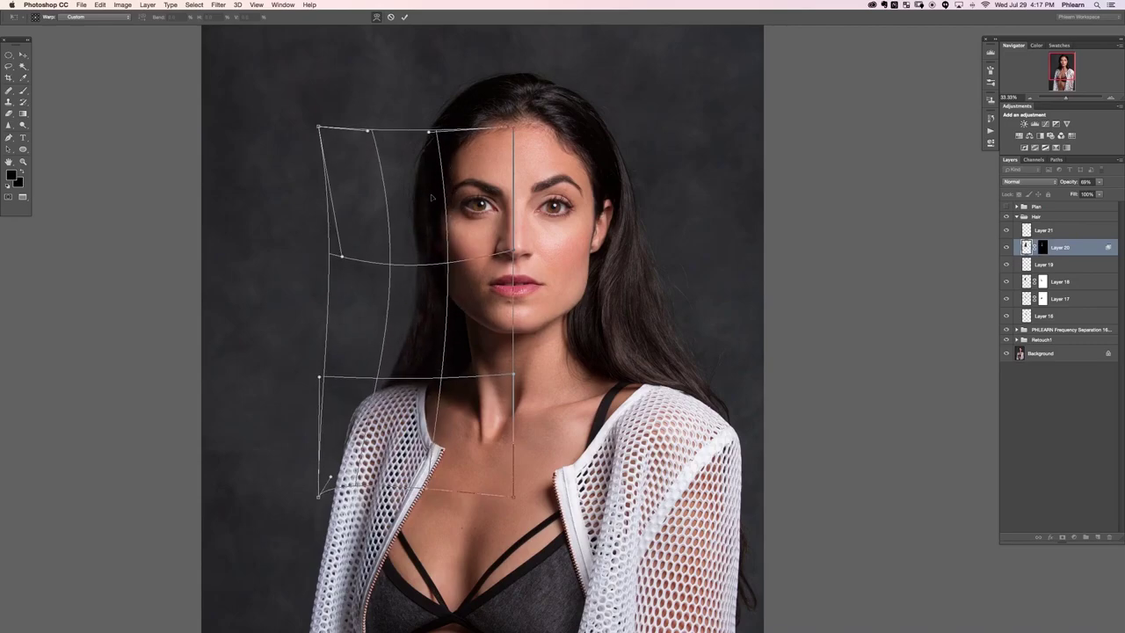
left_click_drag(402, 304, 410, 309)
left_click_drag(398, 152, 376, 151)
left_click_drag(360, 479, 341, 466)
left_click_drag(447, 270, 451, 271)
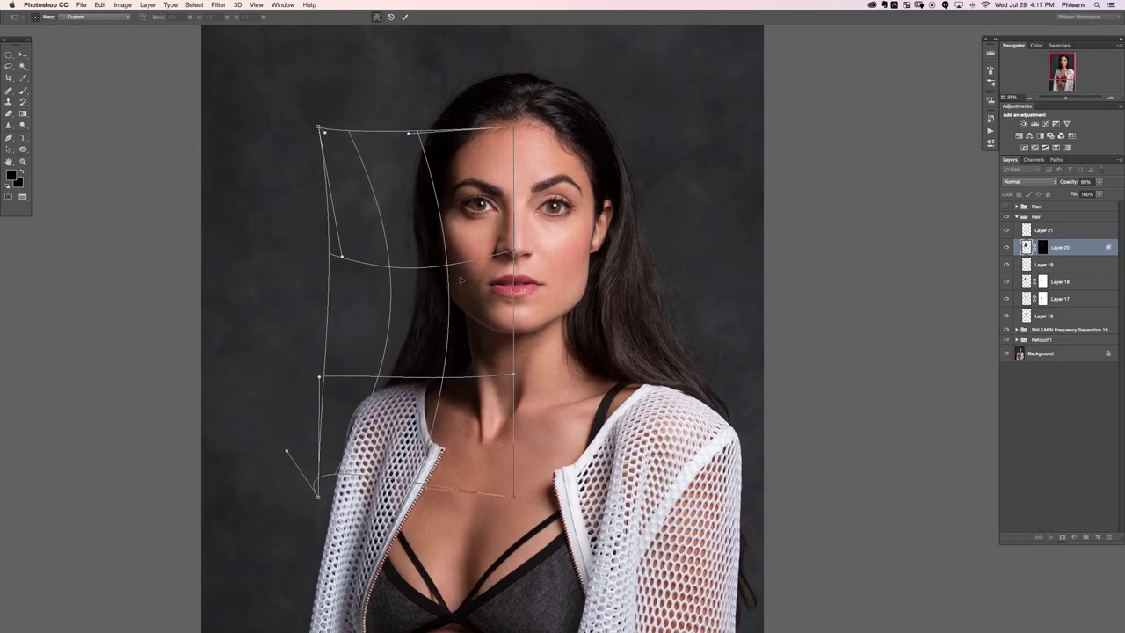
key("Return")
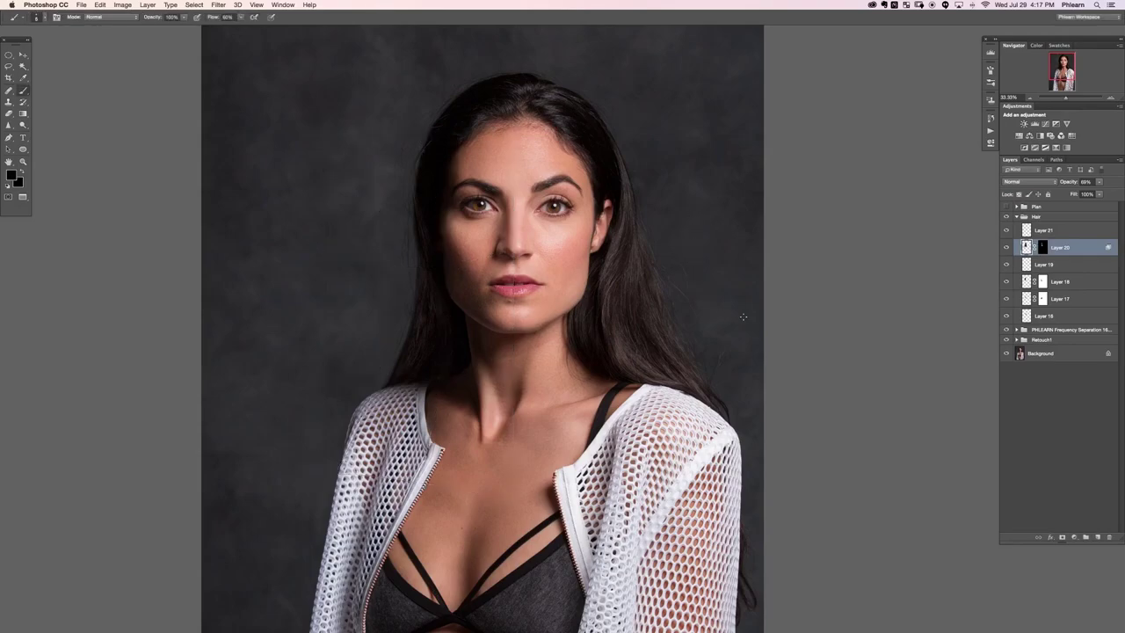
- Compare the portrait with and without the warped hair layer and the whole Hair group
left_click(1005, 247)
left_click(1005, 249)
left_click(1006, 217)
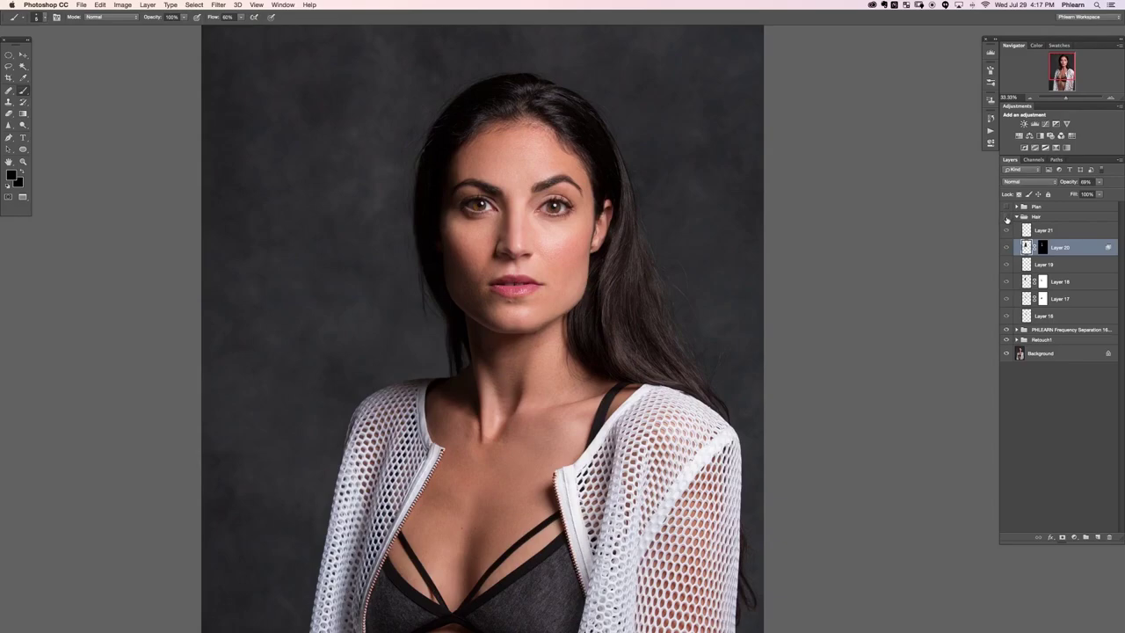
left_click(1006, 218)
left_click(1007, 218)
left_click(1007, 218)
left_click(1007, 218)
left_click(1007, 218)
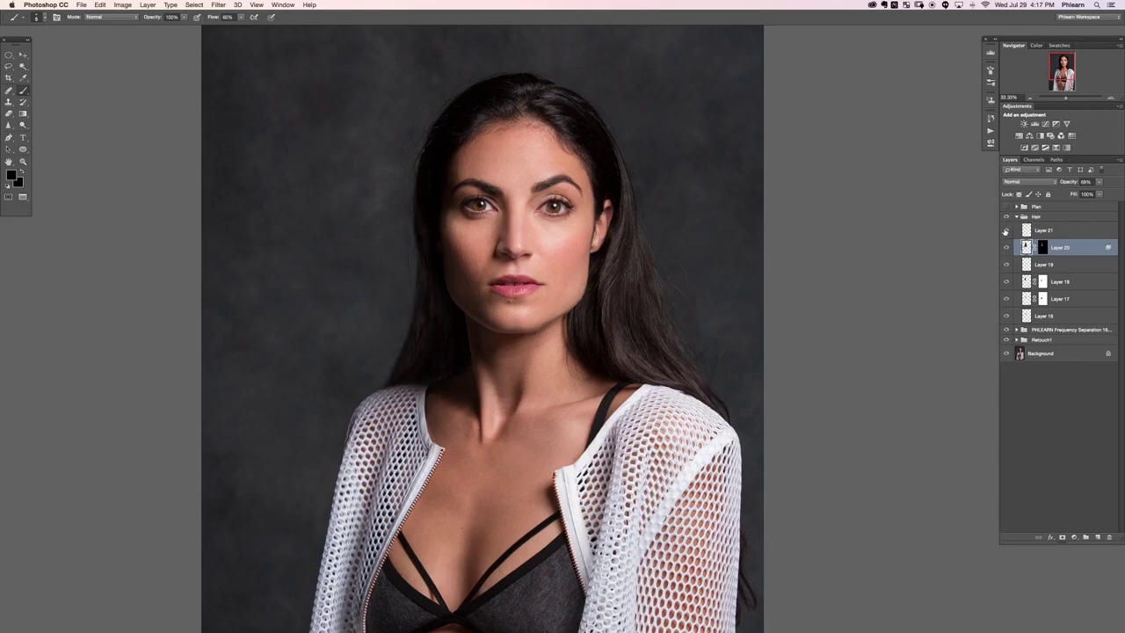
left_click(1006, 248)
left_click(1005, 248)
left_click(1006, 248)
left_click(1005, 248)
- Paint black on the flipped hair layer's mask beside the cheek on the image's left
left_click(1041, 249)
left_click_drag(442, 243, 456, 242)
left_click_drag(591, 400, 534, 349)
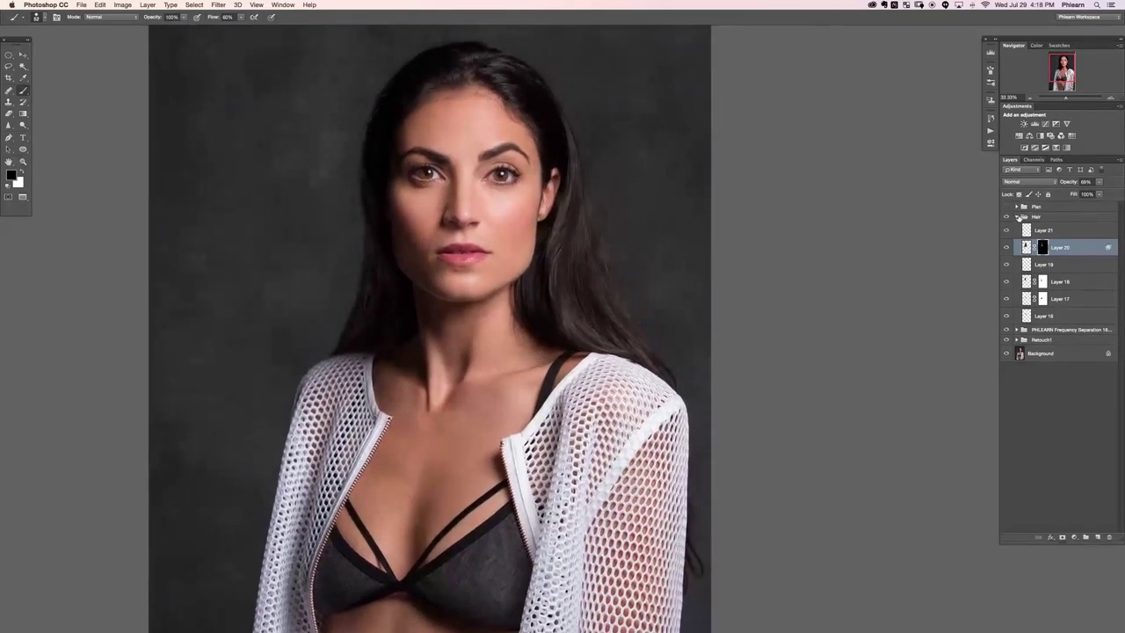
- Collapse the Hair group and check the full portrait with the Hair and frequency separation groups hidden and shown
left_click(1016, 217)
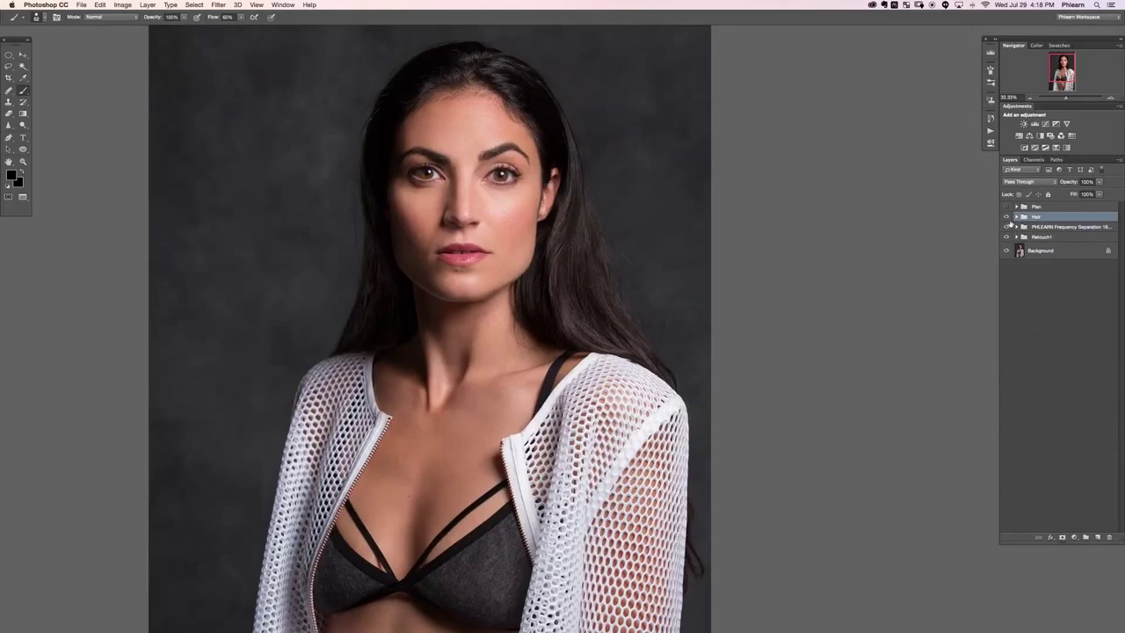
key("super+minus")
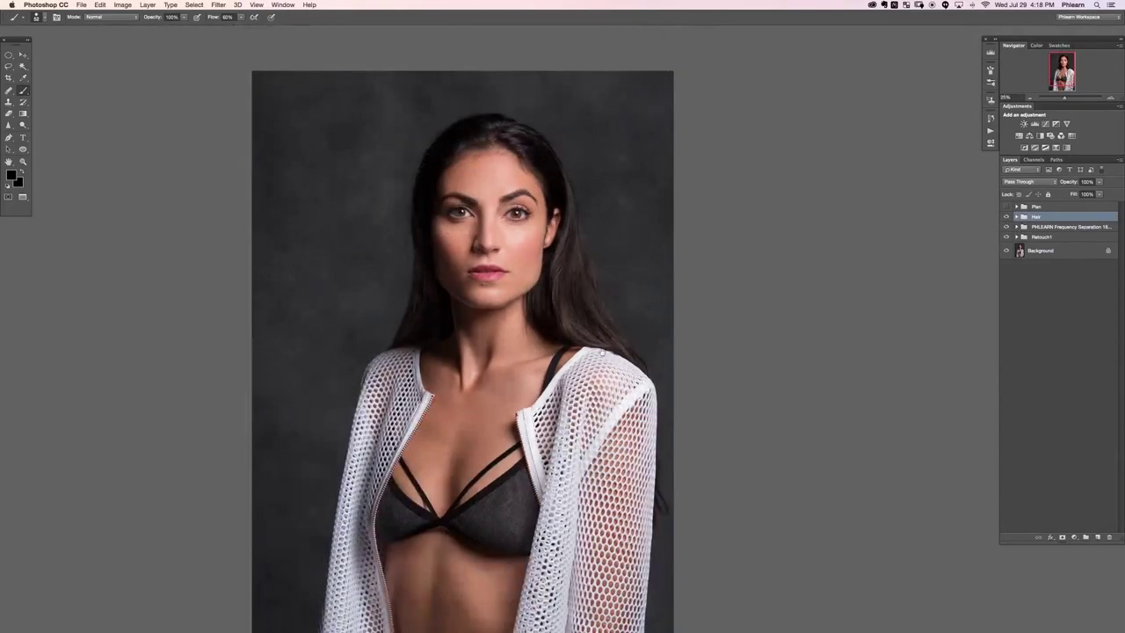
left_click_drag(603, 353, 581, 293)
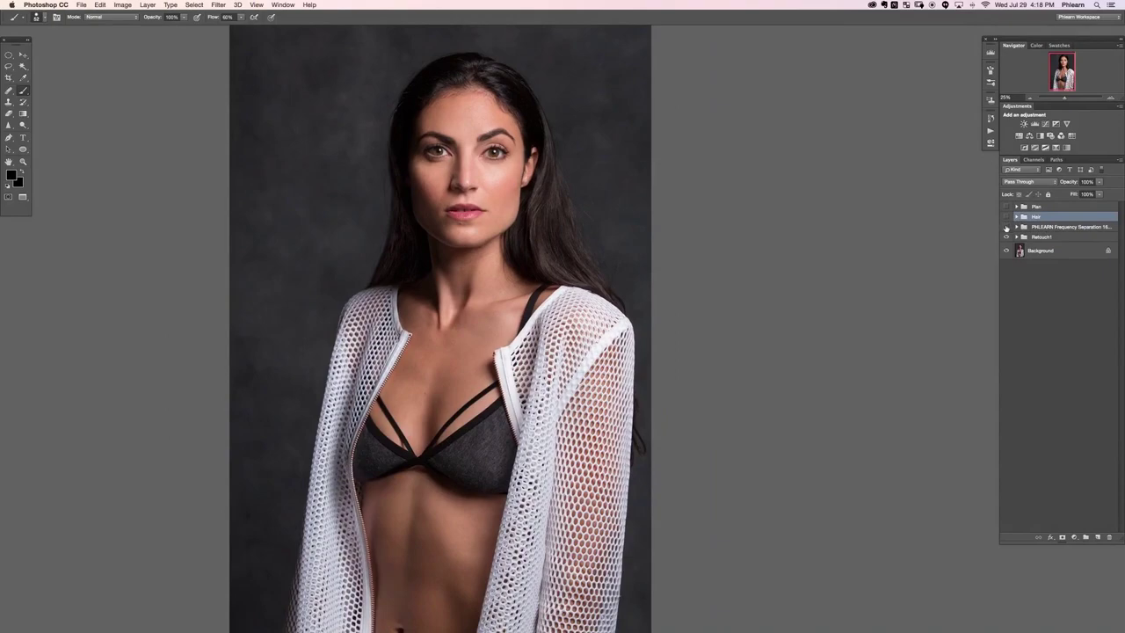
left_click(1007, 220)
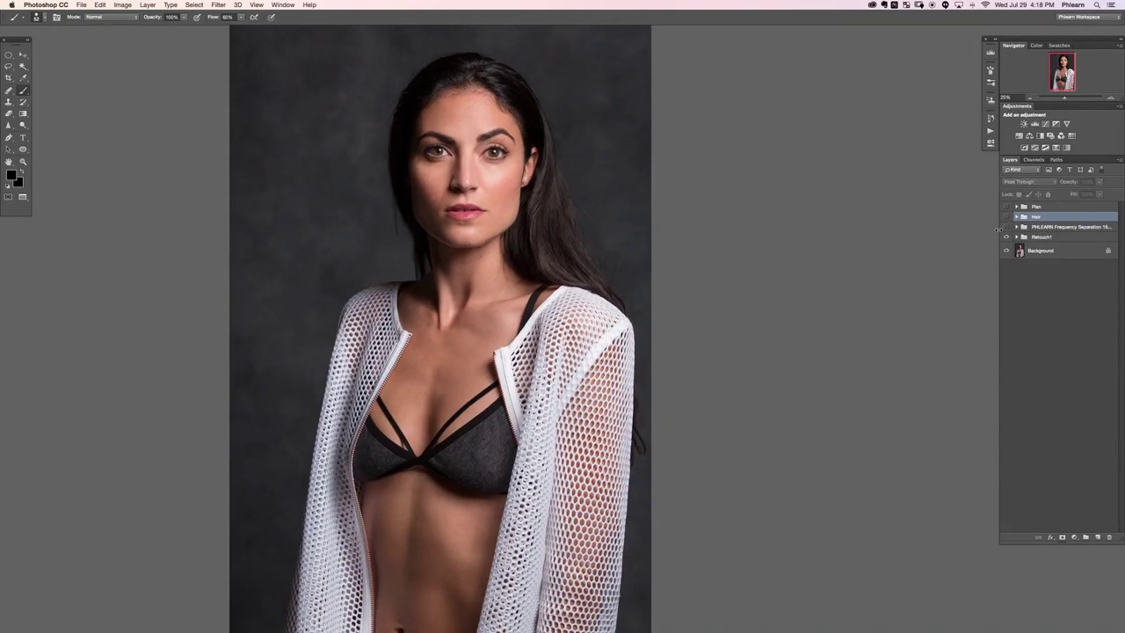
left_click(1006, 217)
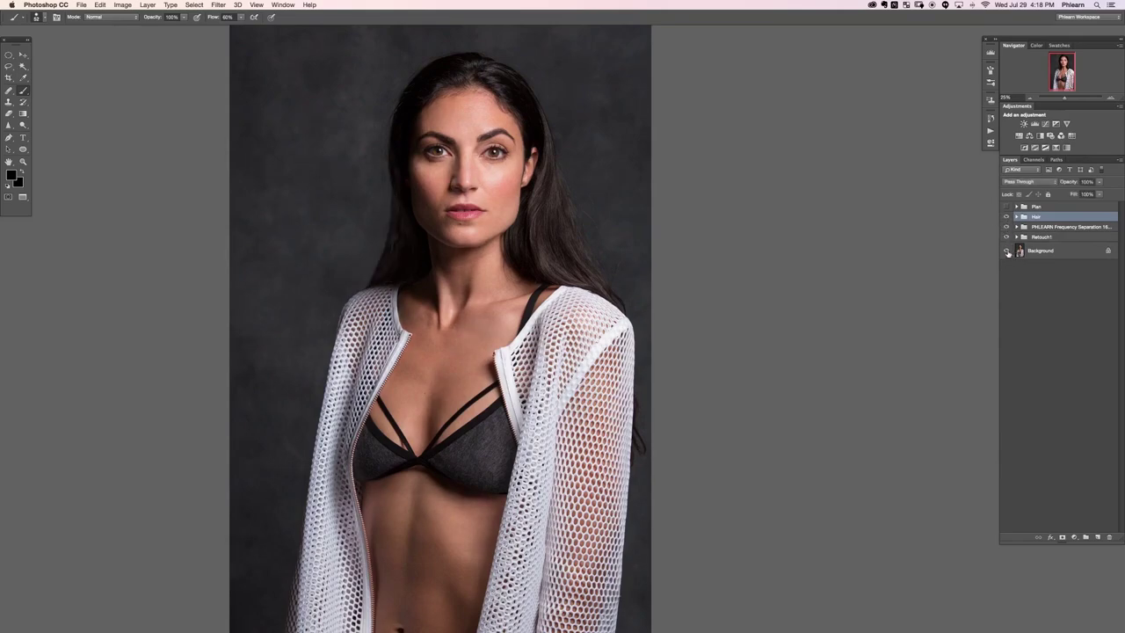
- Compare the original Background layer alone with the full retouch, ending with the retouching groups shown
left_click(1007, 252, "alt")
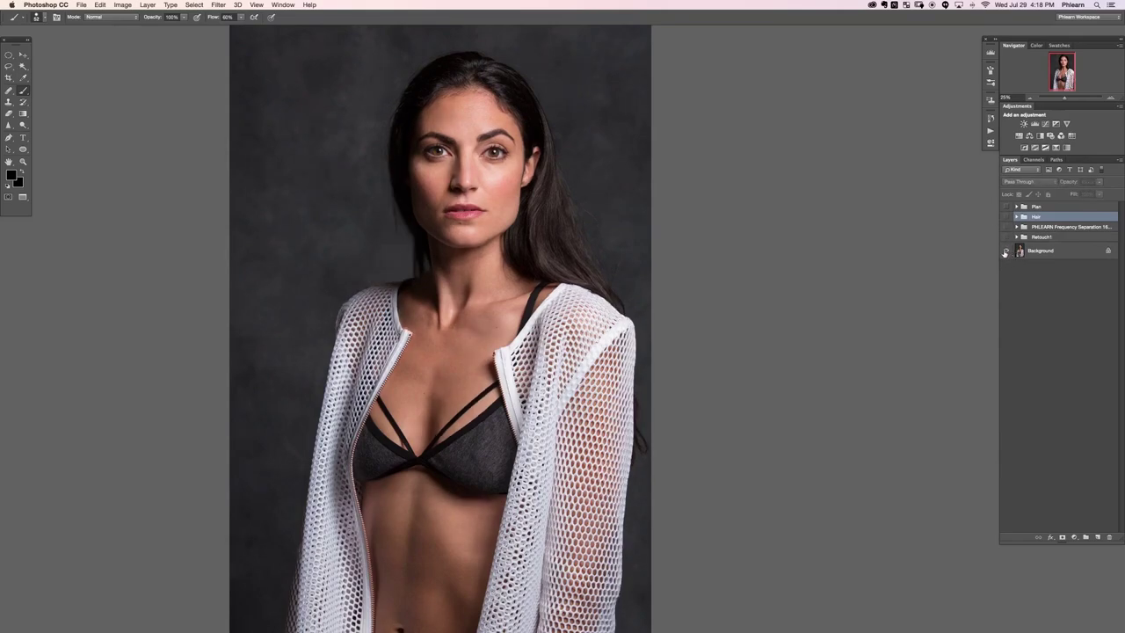
left_click(1006, 251, "alt")
left_click(1006, 252, "alt")
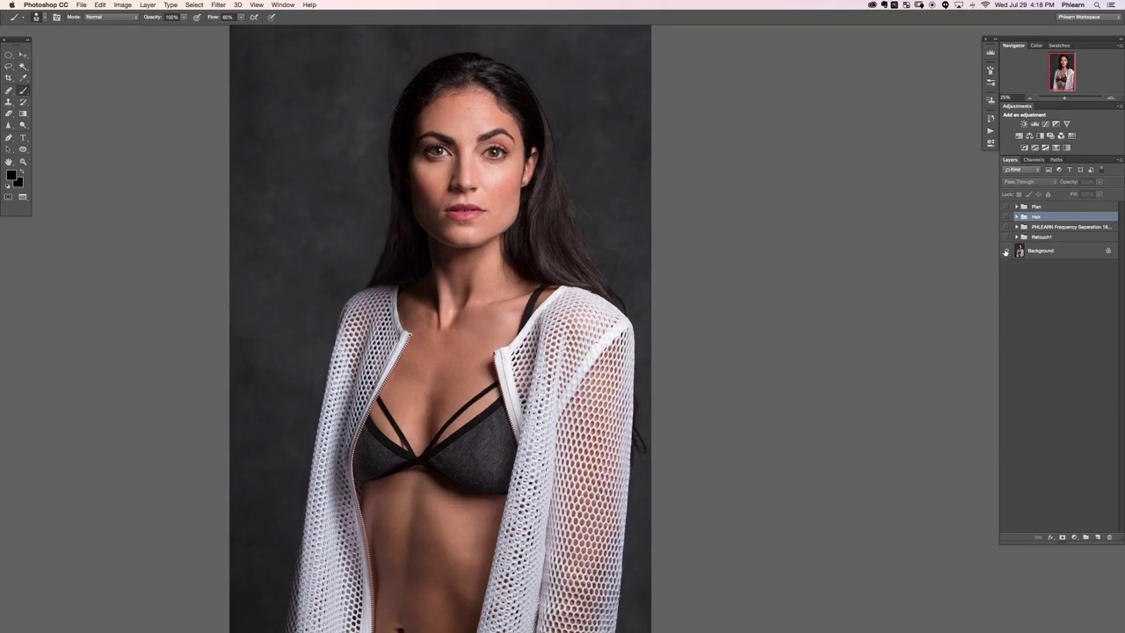
left_click(1006, 252, "alt")
left_click(1005, 253, "alt")
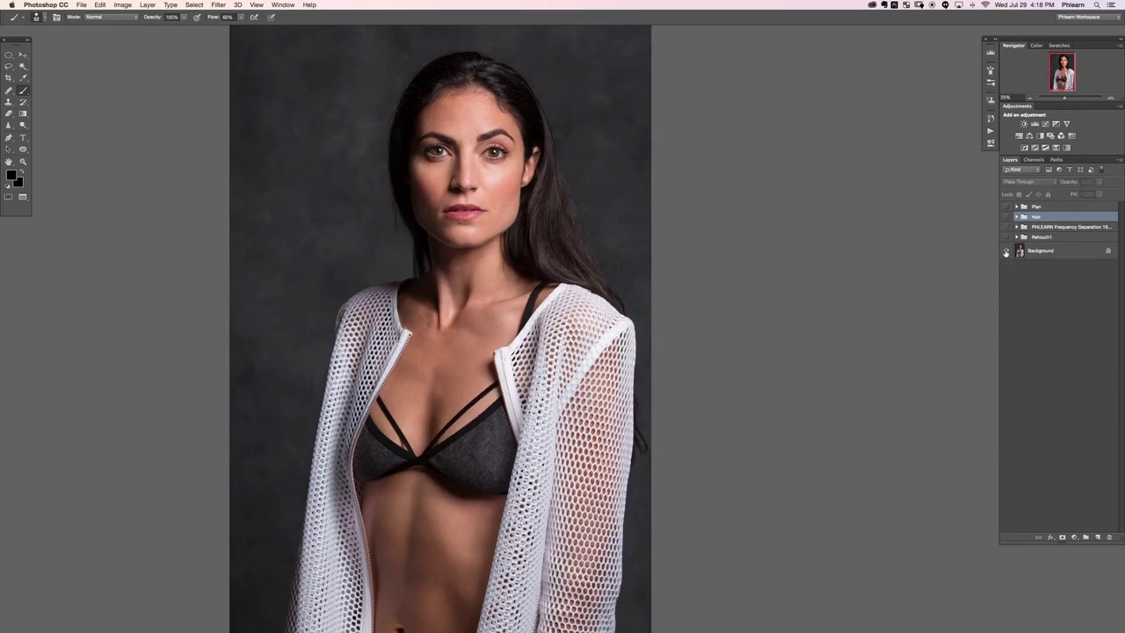
left_click(1006, 252, "alt")
left_click(1006, 253, "alt")
left_click(1005, 253, "alt")
left_click(1006, 253, "alt")
left_click(1005, 253, "alt")
left_click(1005, 254, "alt")
left_click(1005, 253, "alt")
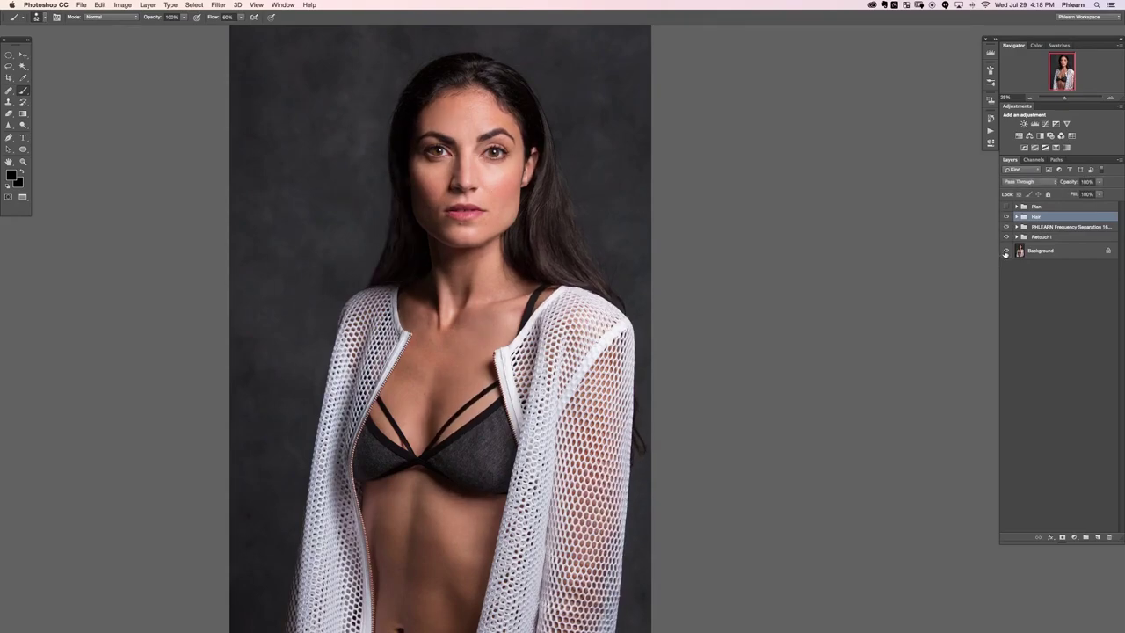
left_click(1006, 253, "alt")
left_click(1006, 253, "alt")
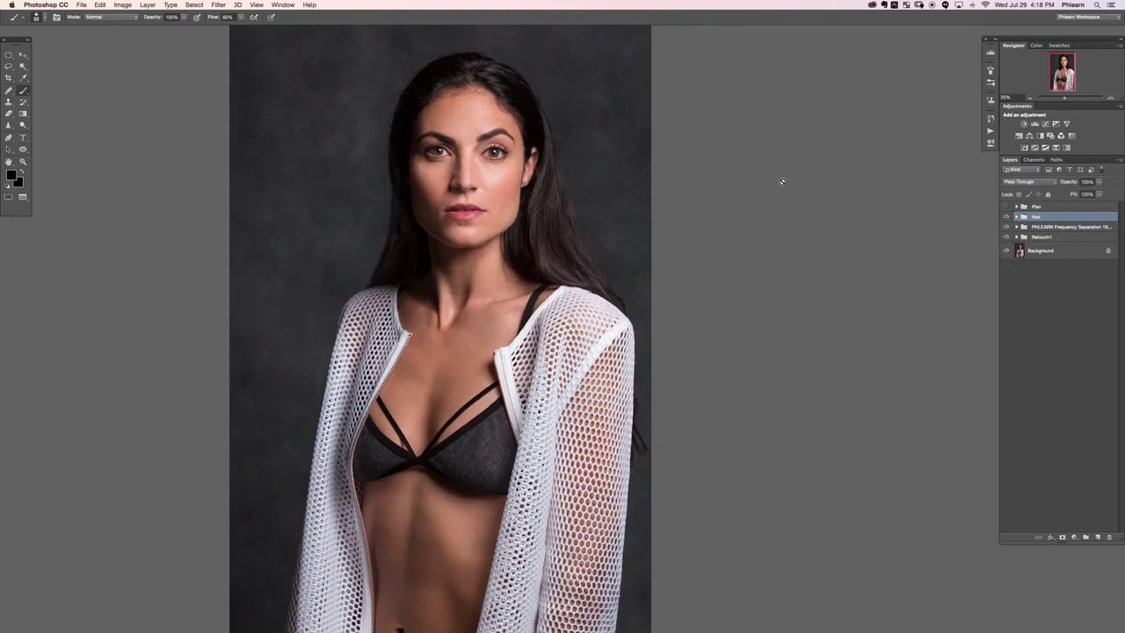